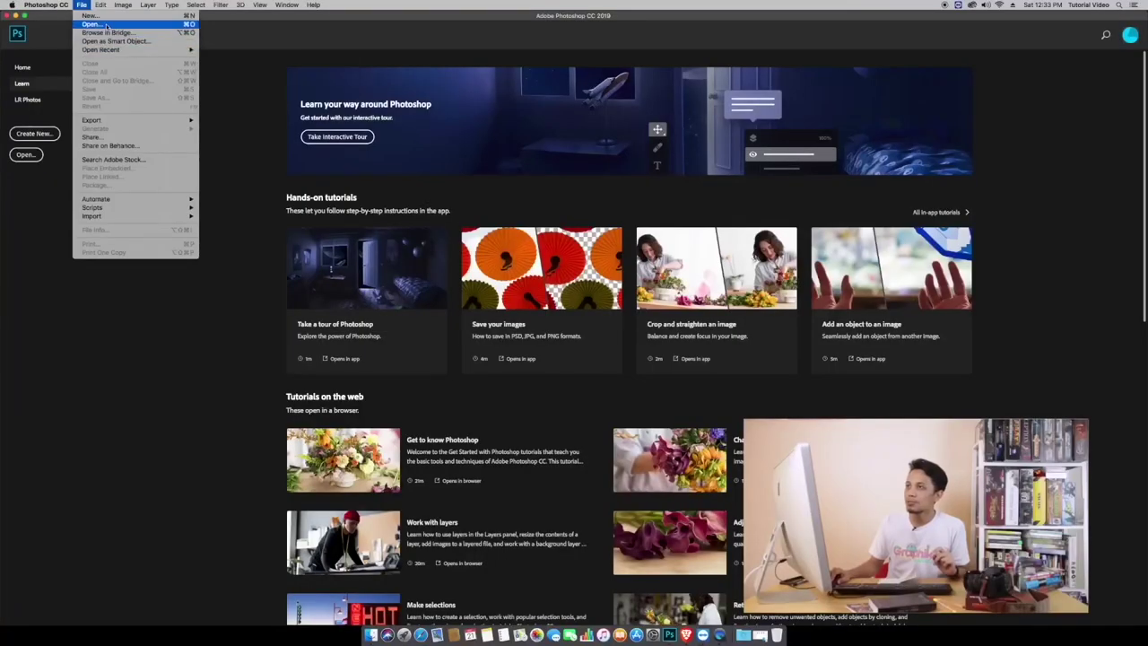
- Start opening a Desktop file in Photoshop, then switch to the Unsplash page in Brave
left_click(105, 25)
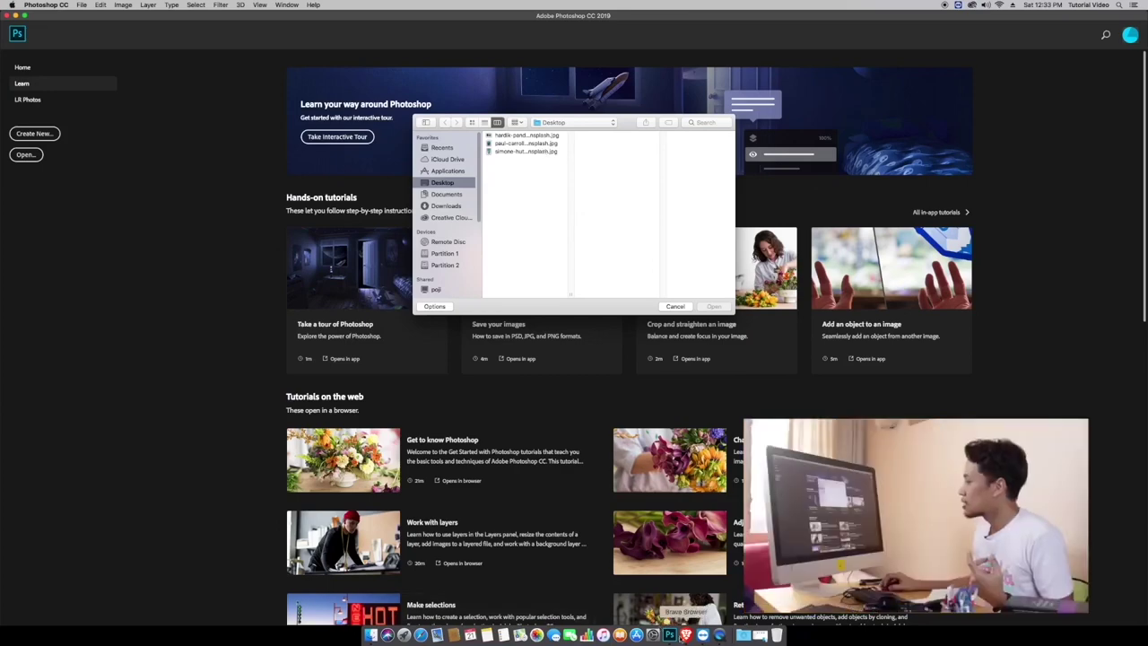
key("super+Tab")
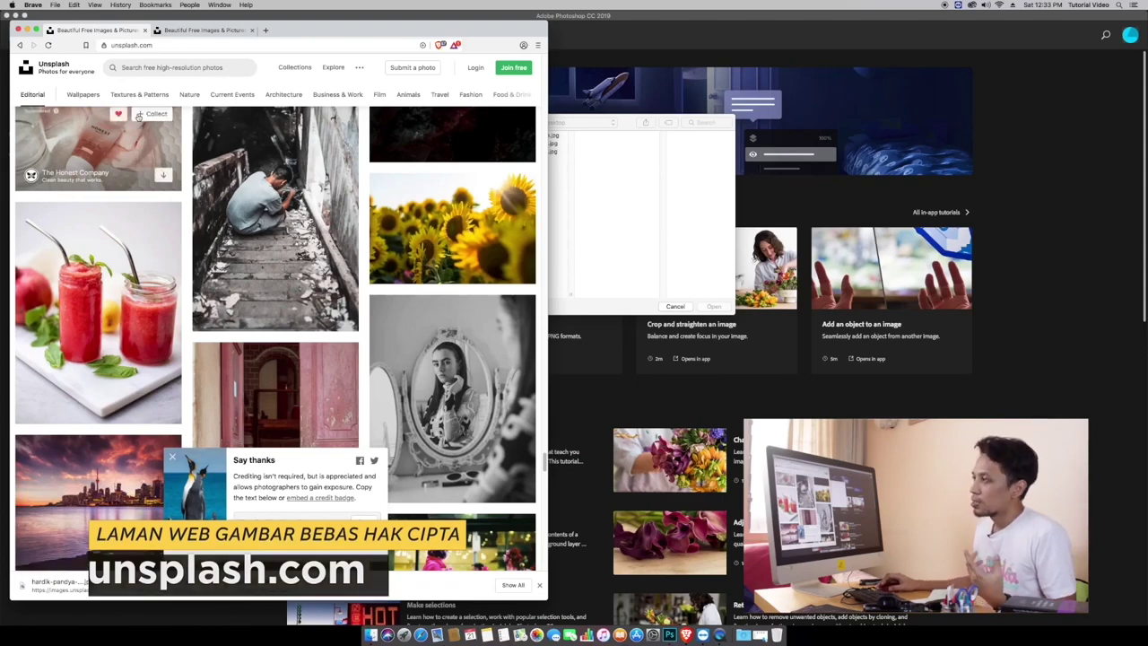
- Browse the Unsplash feed, then pick the paul-carroll king penguin JPG in Photoshop's Open dialog
scroll(153, 136, "down", 5)
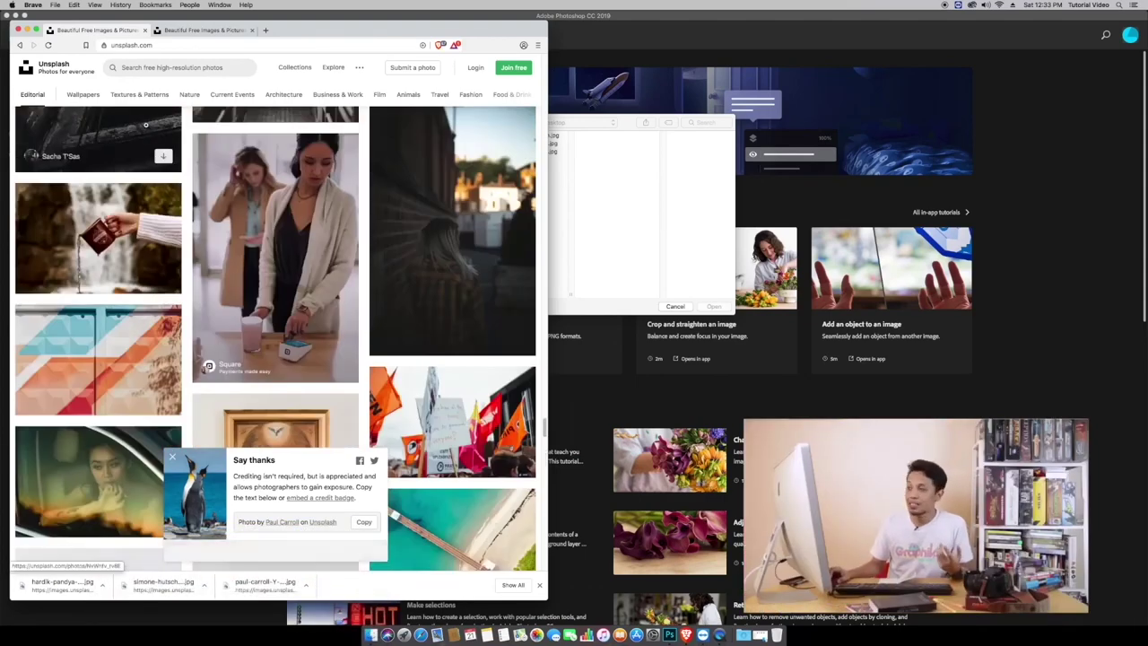
scroll(153, 137, "down", 5)
scroll(156, 130, "down", 5)
mouse_move(98, 141)
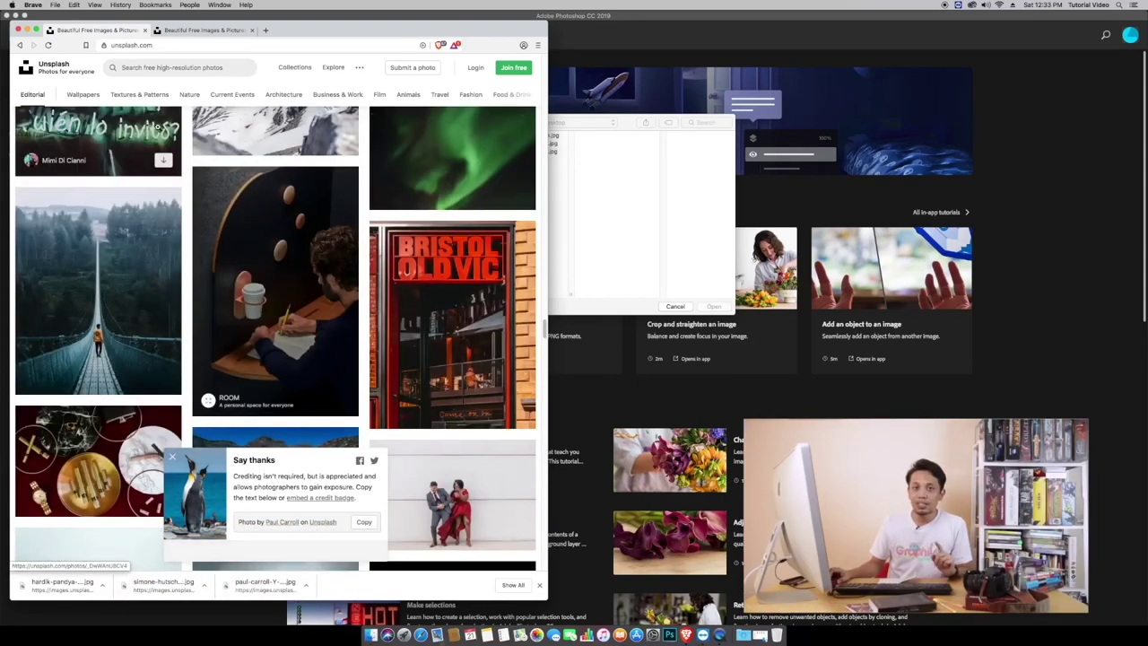
scroll(166, 128, "down", 5)
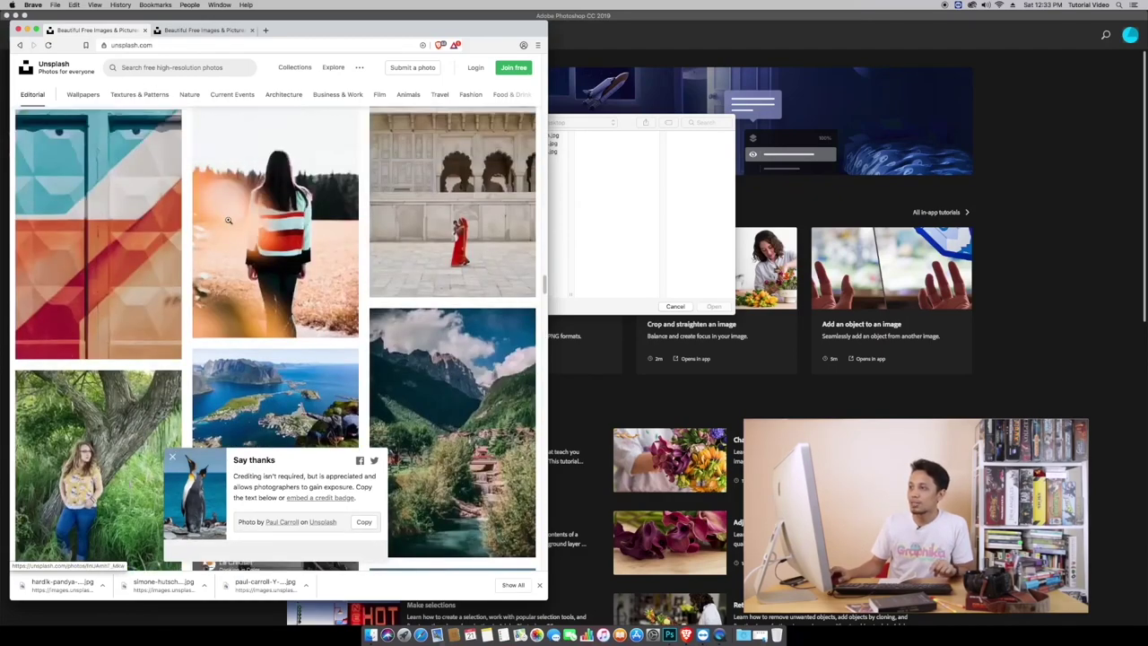
scroll(228, 208, "down", 5)
scroll(228, 209, "down", 5)
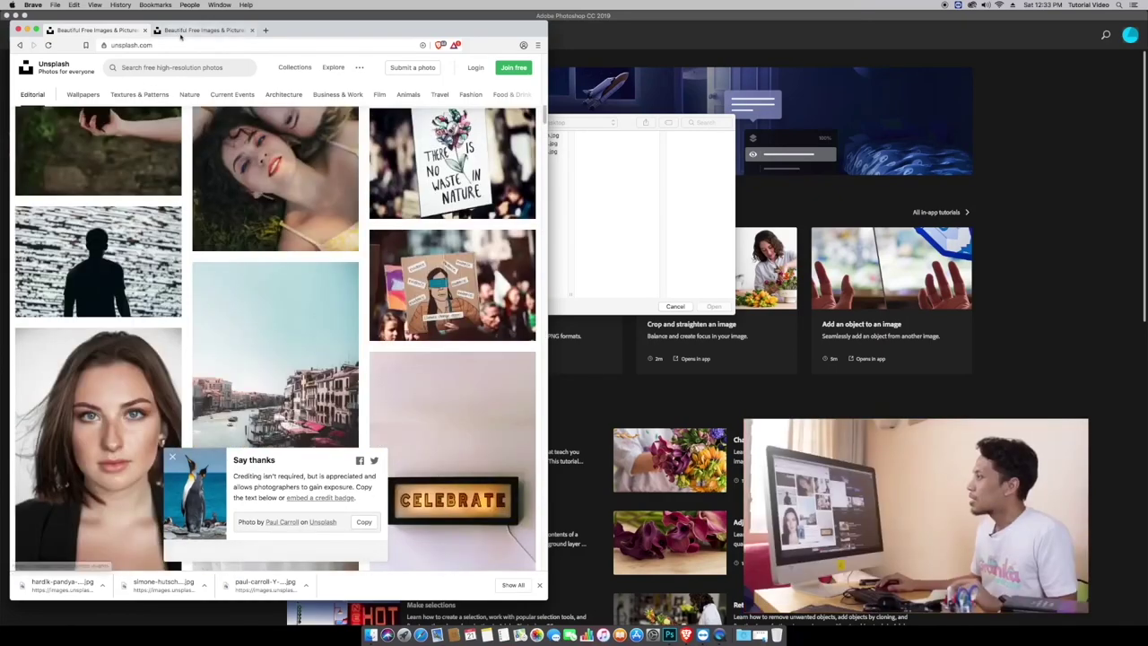
left_click(679, 225)
left_click(522, 143)
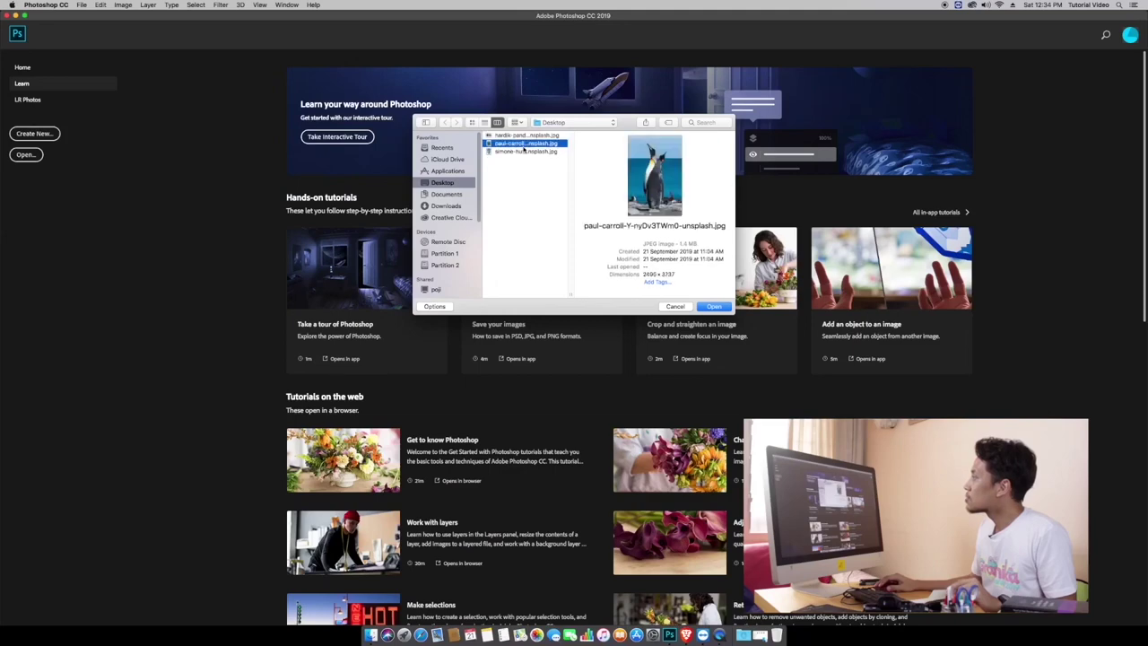
- Open the 2490 × 2737 penguin JPG and duplicate Background into Layer 1 with Cmd+J
left_click(715, 306)
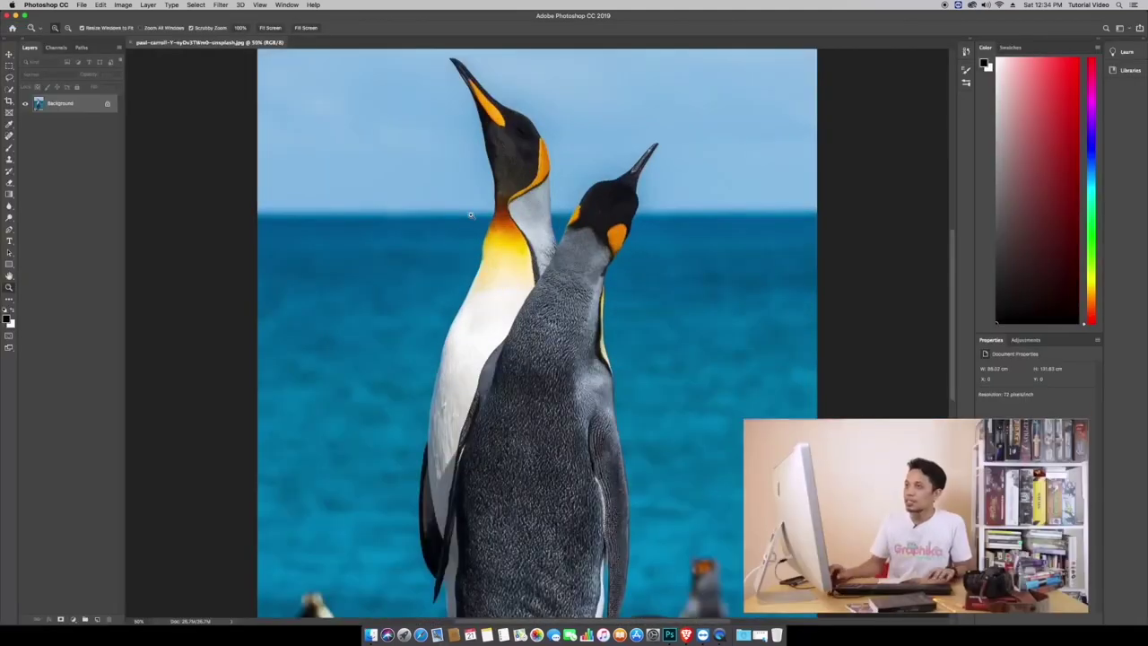
scroll(470, 216, "up", 3)
scroll(466, 236, "down", 4)
scroll(464, 236, "up", 1)
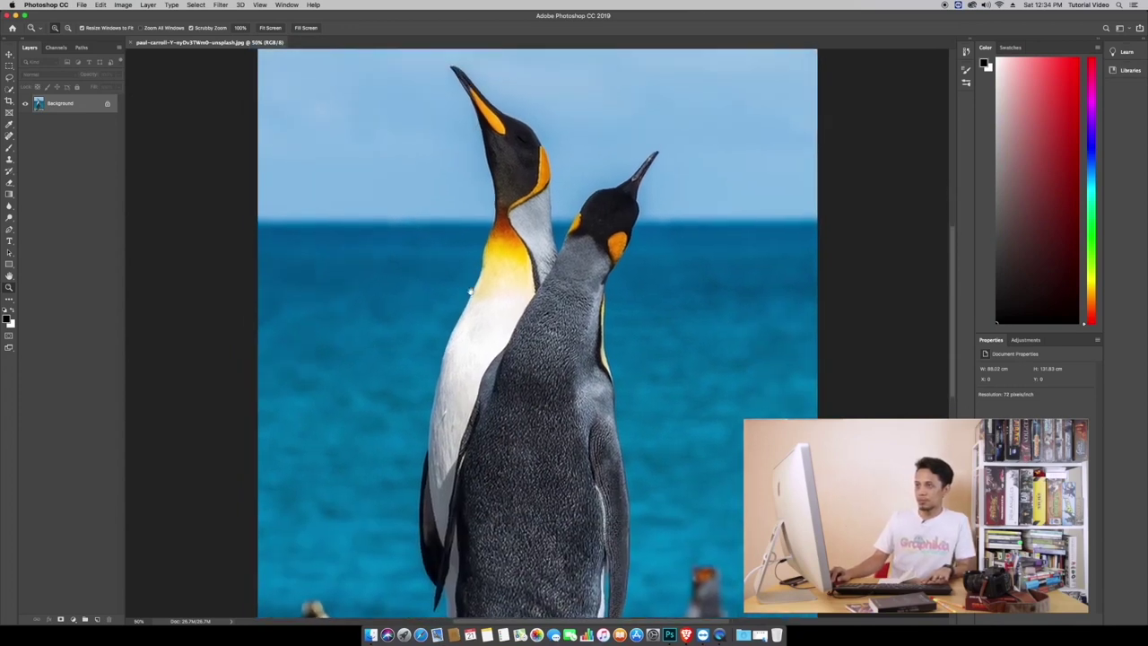
scroll(470, 292, "up", 3)
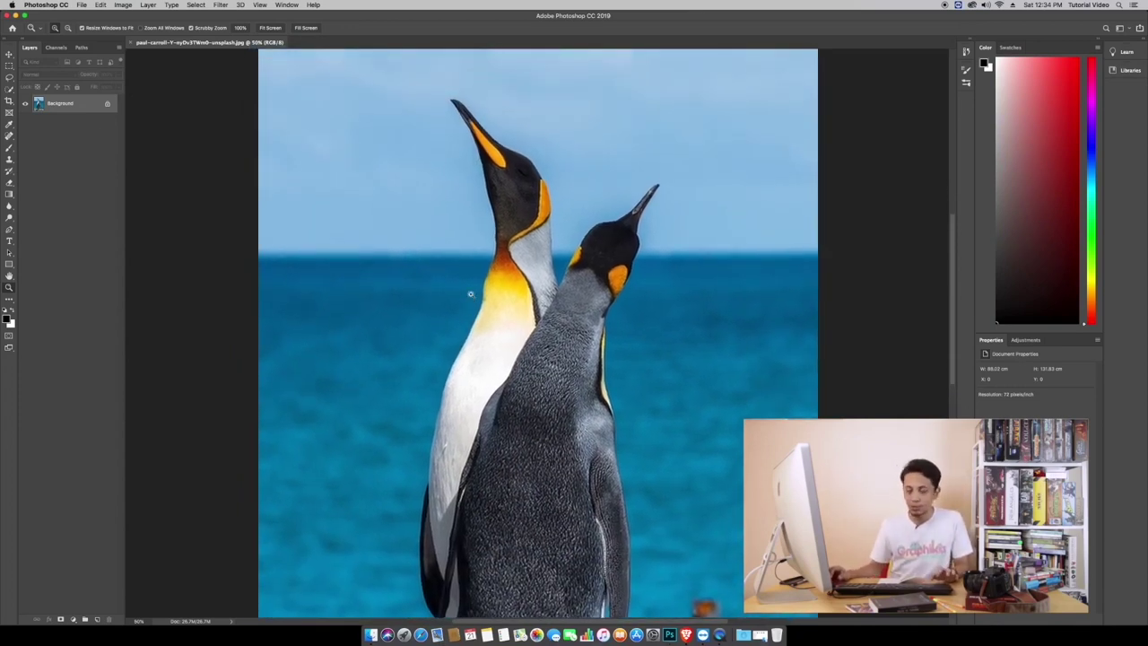
scroll(470, 294, "down", 10)
scroll(468, 291, "up", 2)
scroll(466, 291, "up", 5)
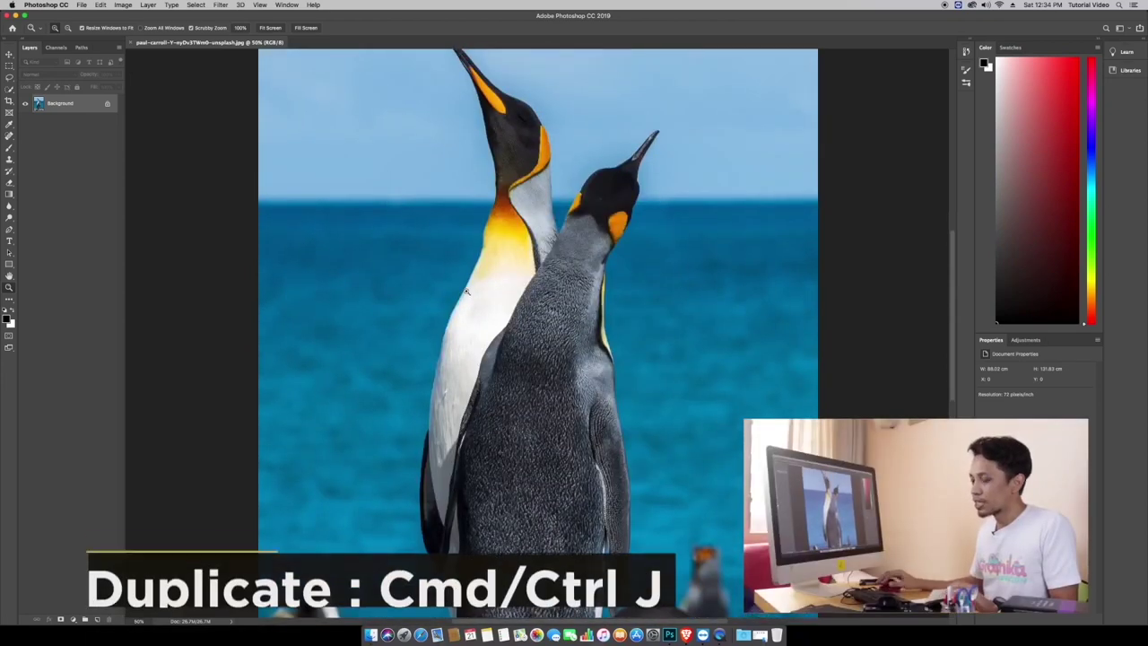
key("super+j")
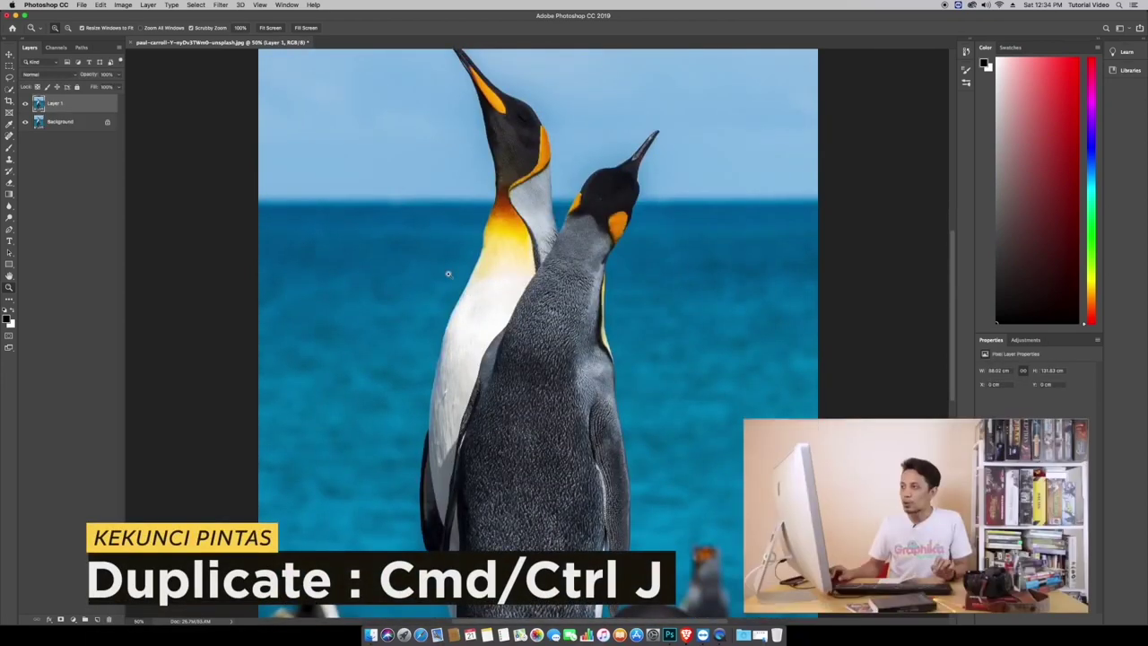
left_click_drag(406, 246, 411, 282)
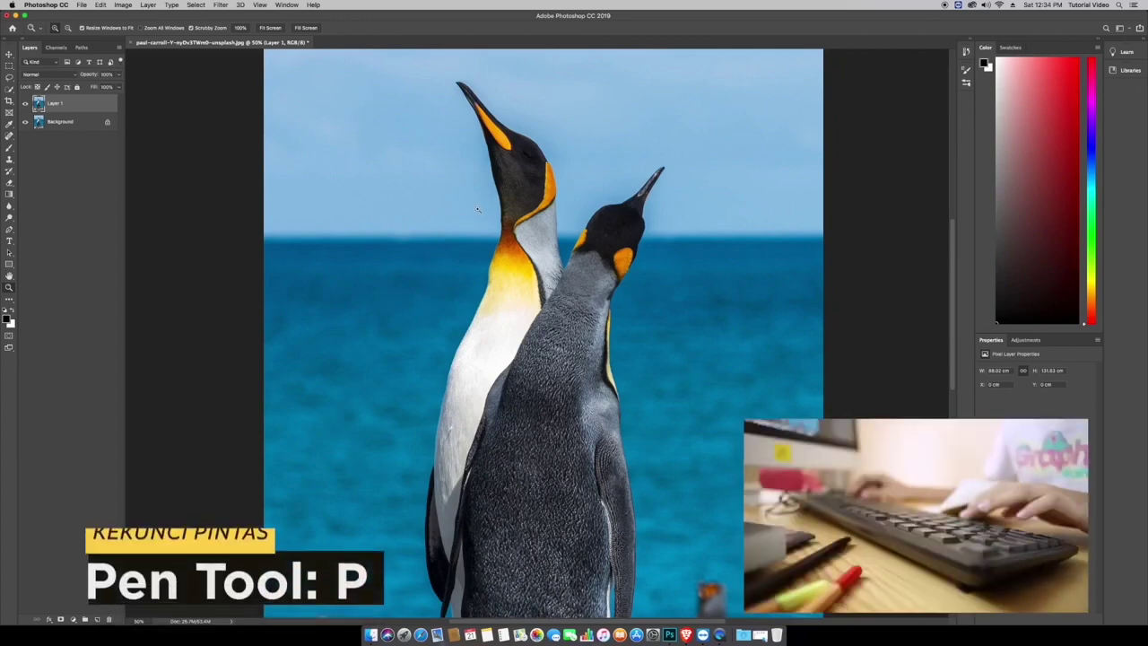
- At 100% zoom, trace the front penguin's beak, head and neck with the Pen tool
key("super+equal")
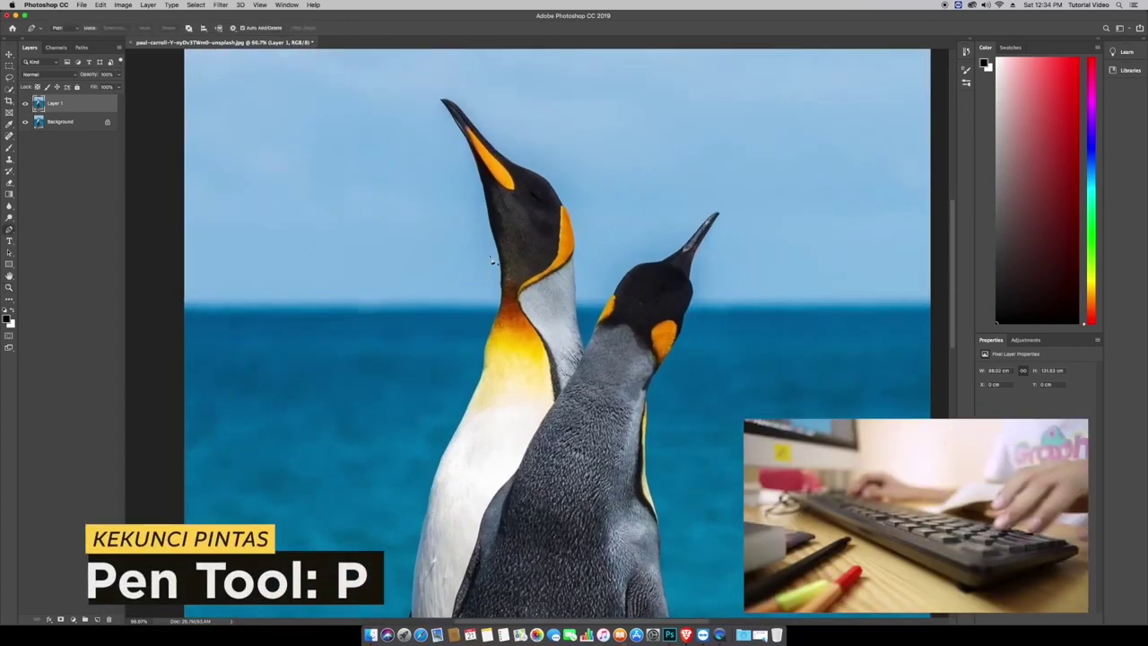
key("super+equal")
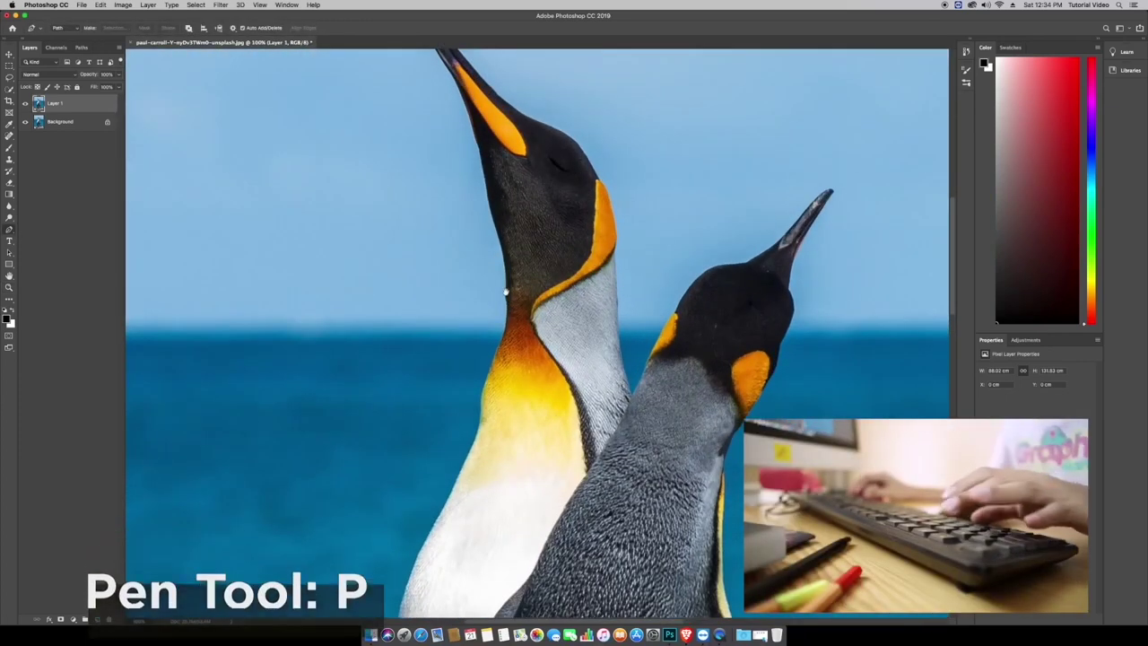
key("p")
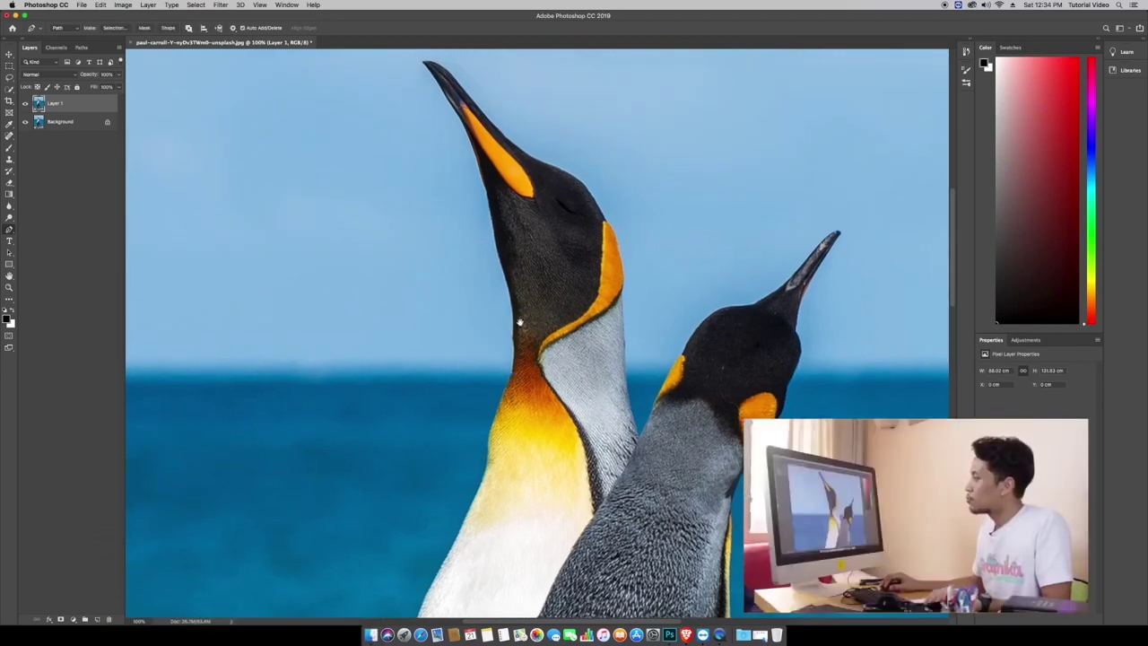
left_click_drag(520, 322, 513, 391)
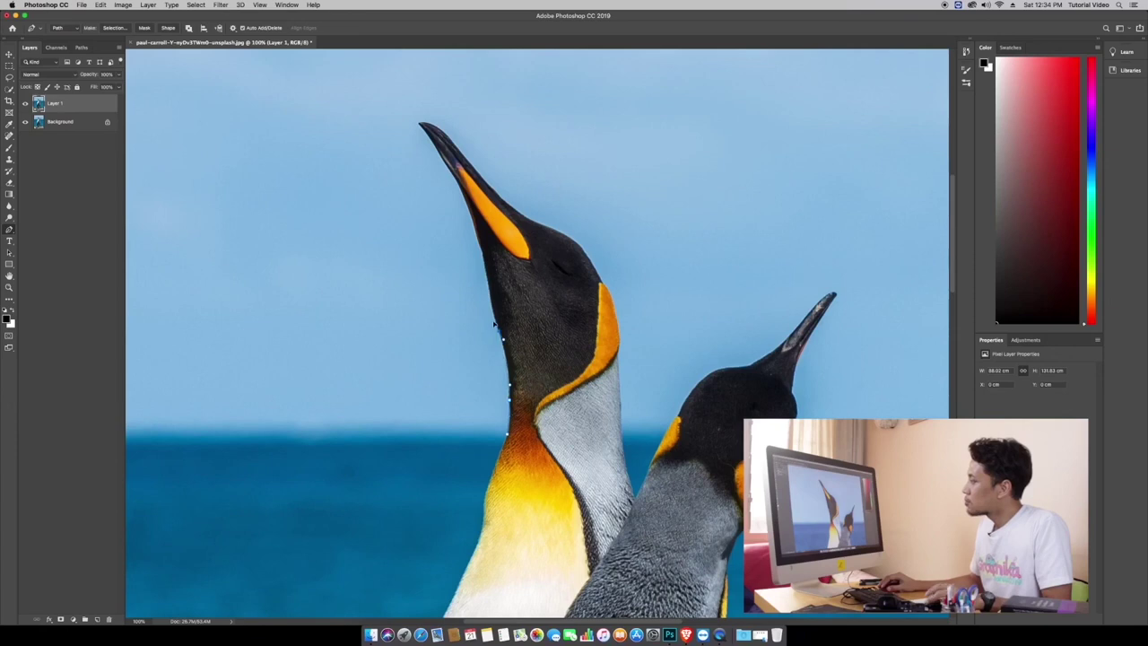
left_click_drag(495, 323, 503, 411)
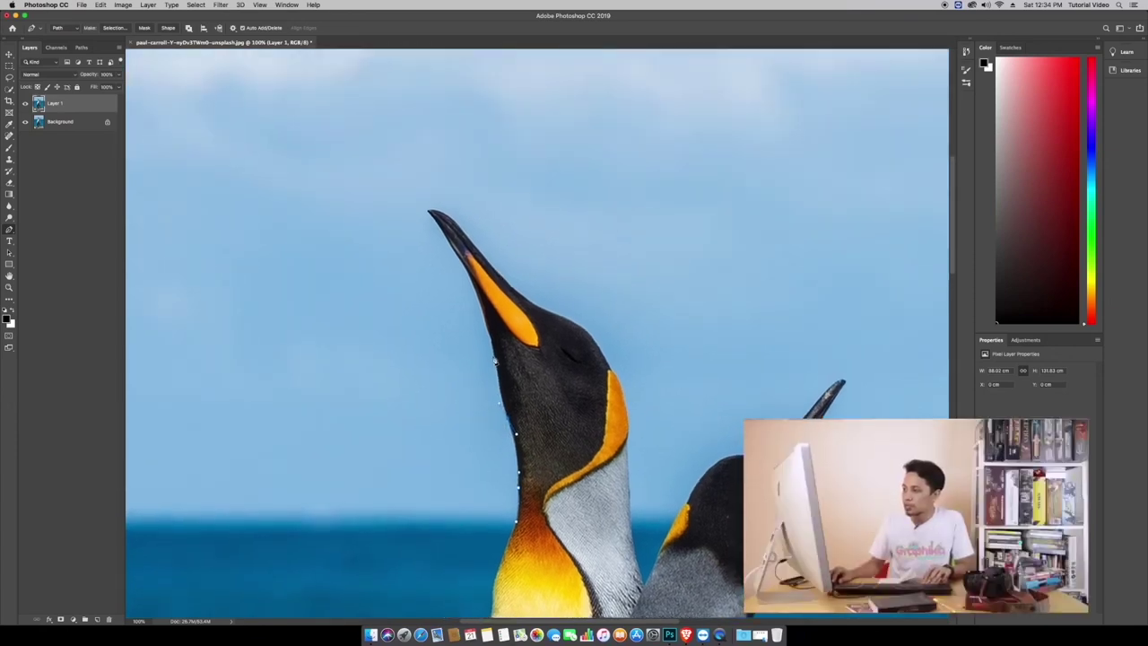
left_click_drag(485, 298, 466, 328)
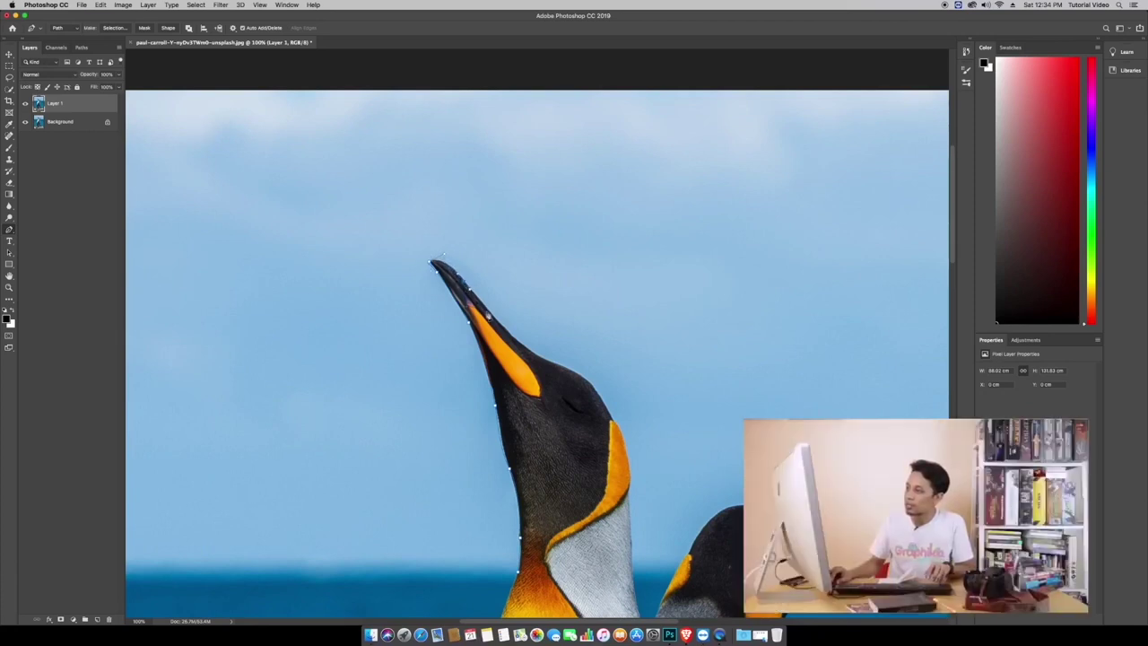
left_click_drag(558, 369, 471, 298)
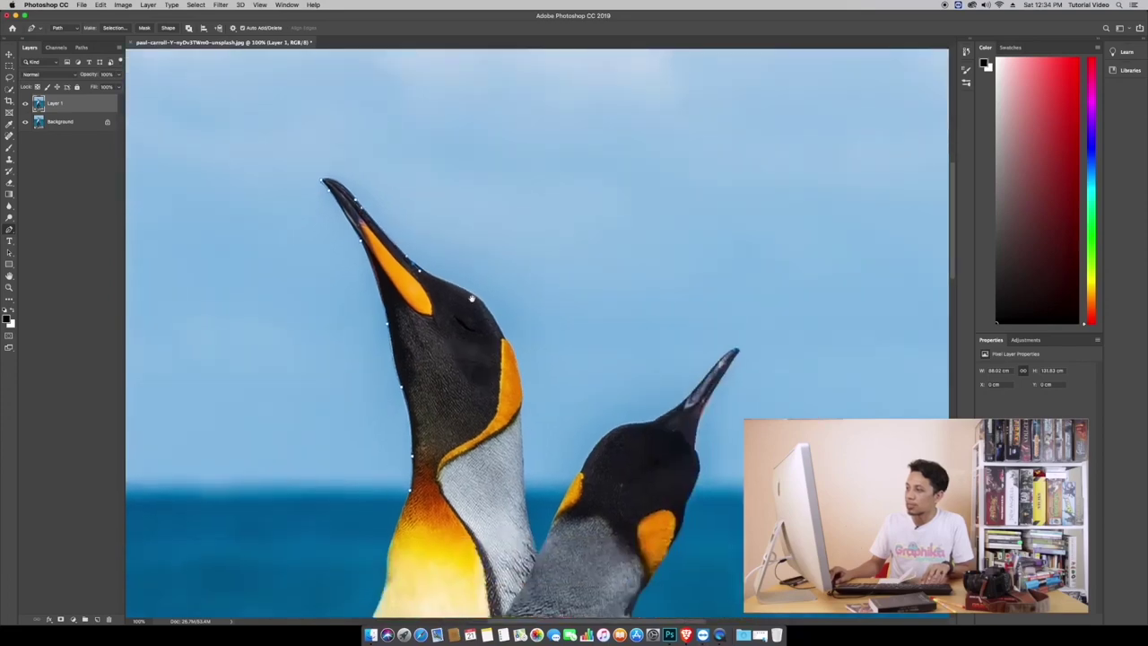
scroll(498, 319, "down", 2)
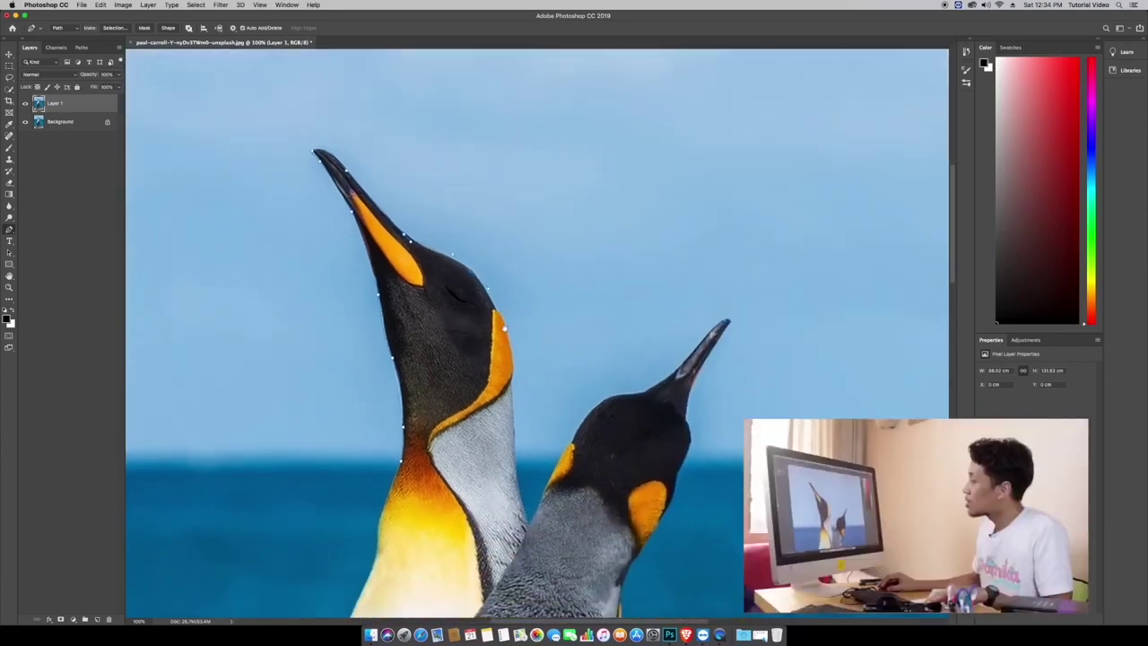
scroll(510, 319, "down", 5)
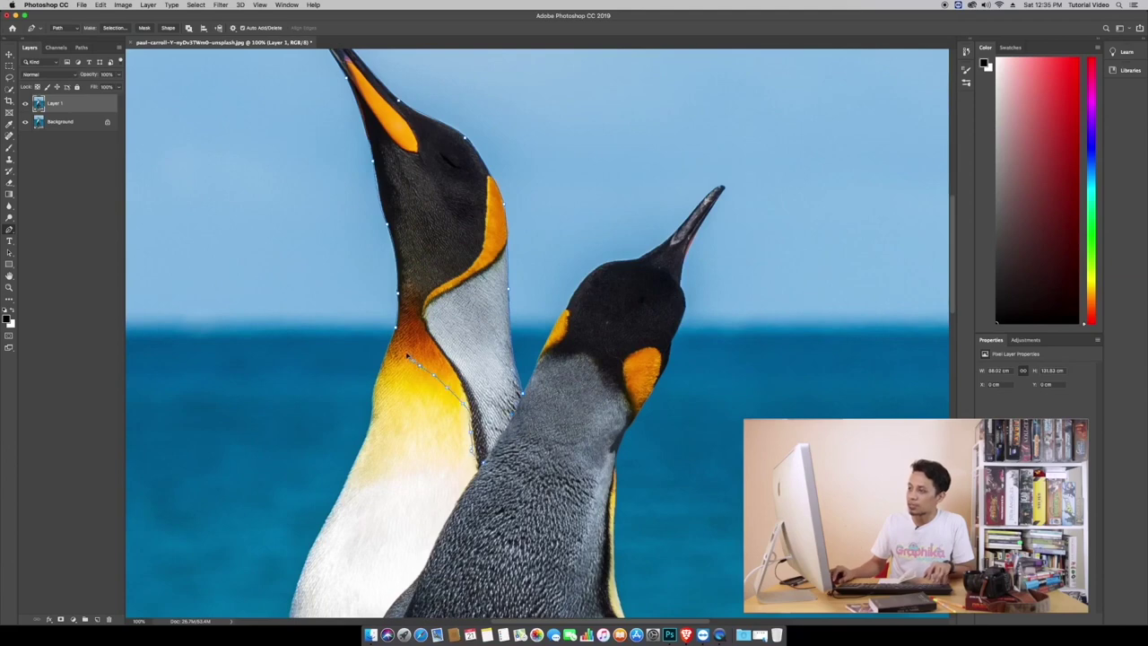
right_click(420, 287)
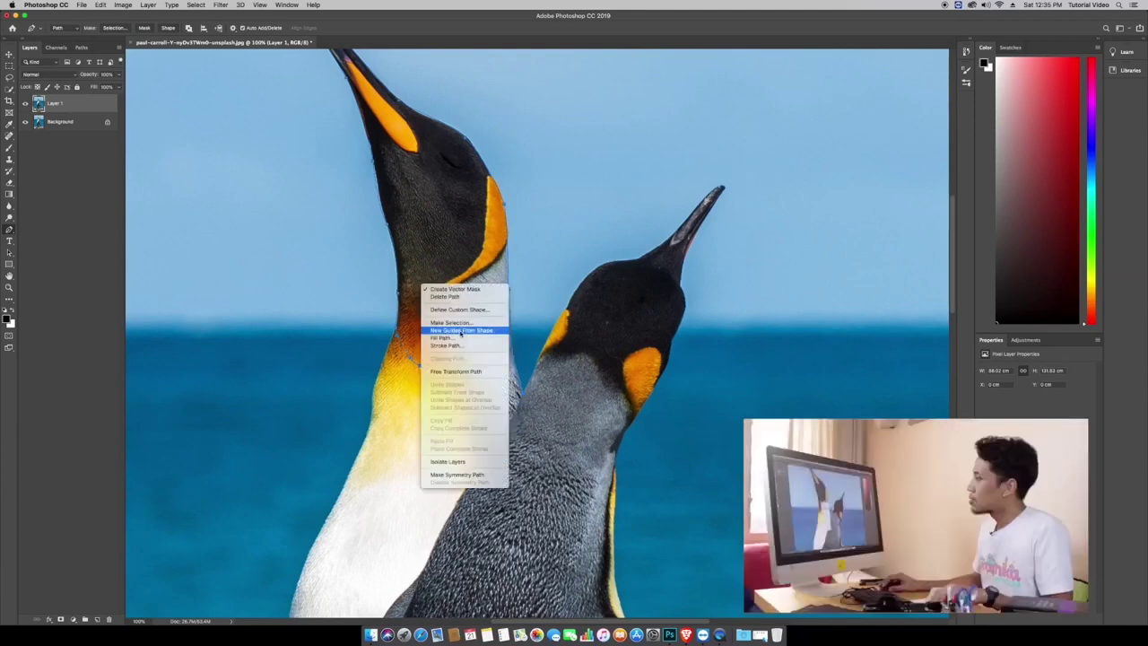
left_click(460, 323)
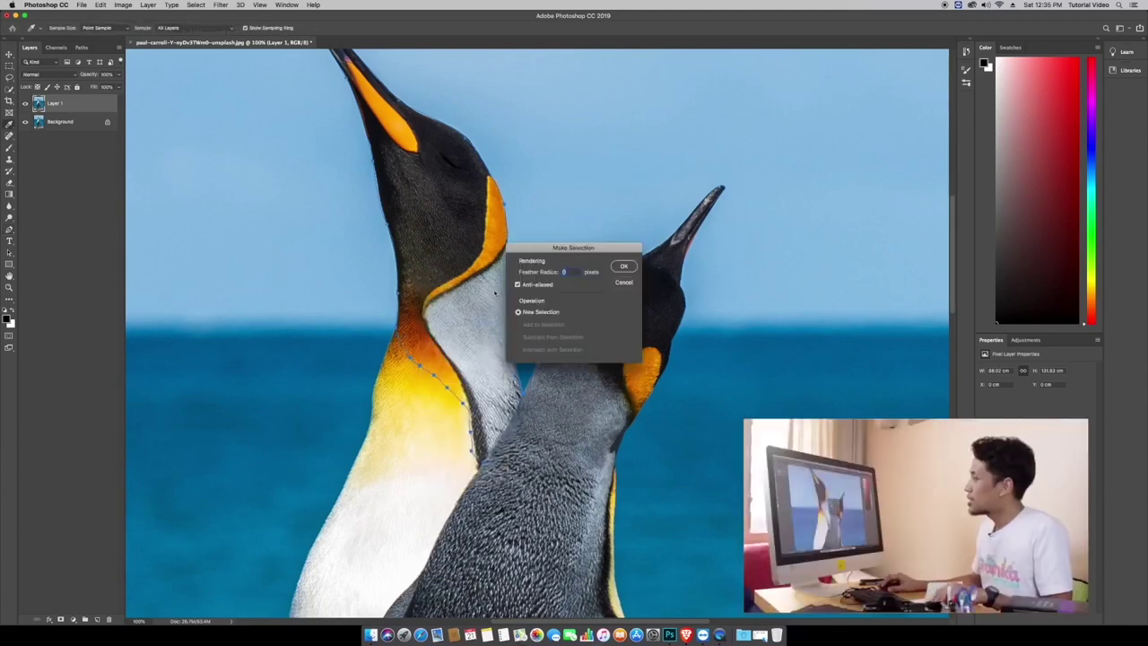
left_click(626, 269)
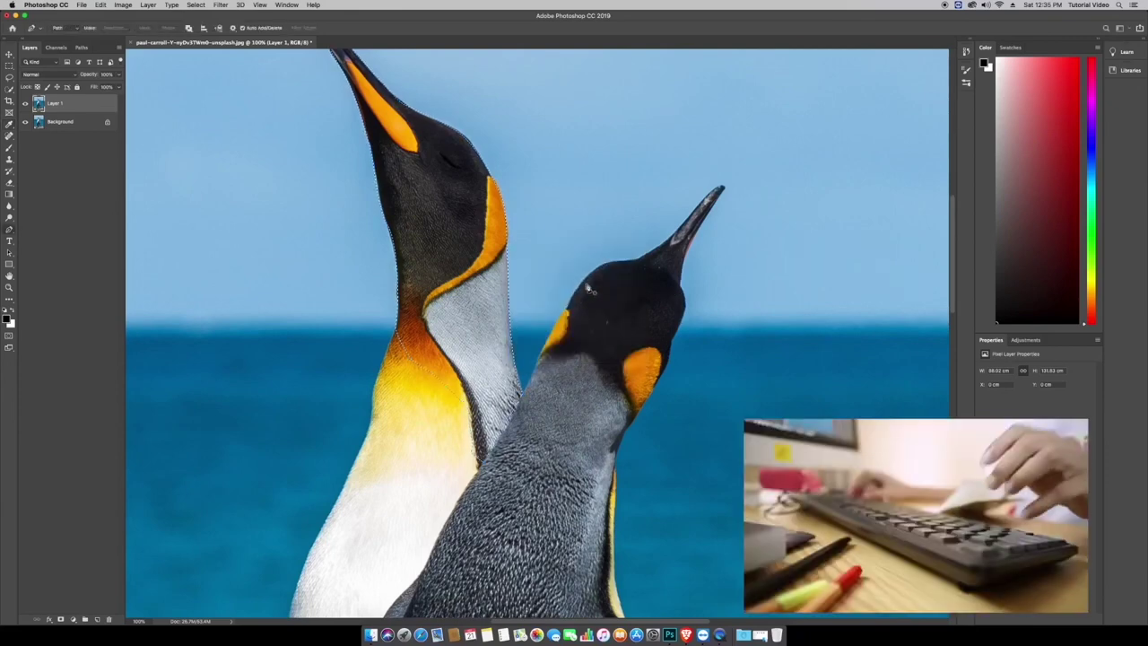
key("super+c")
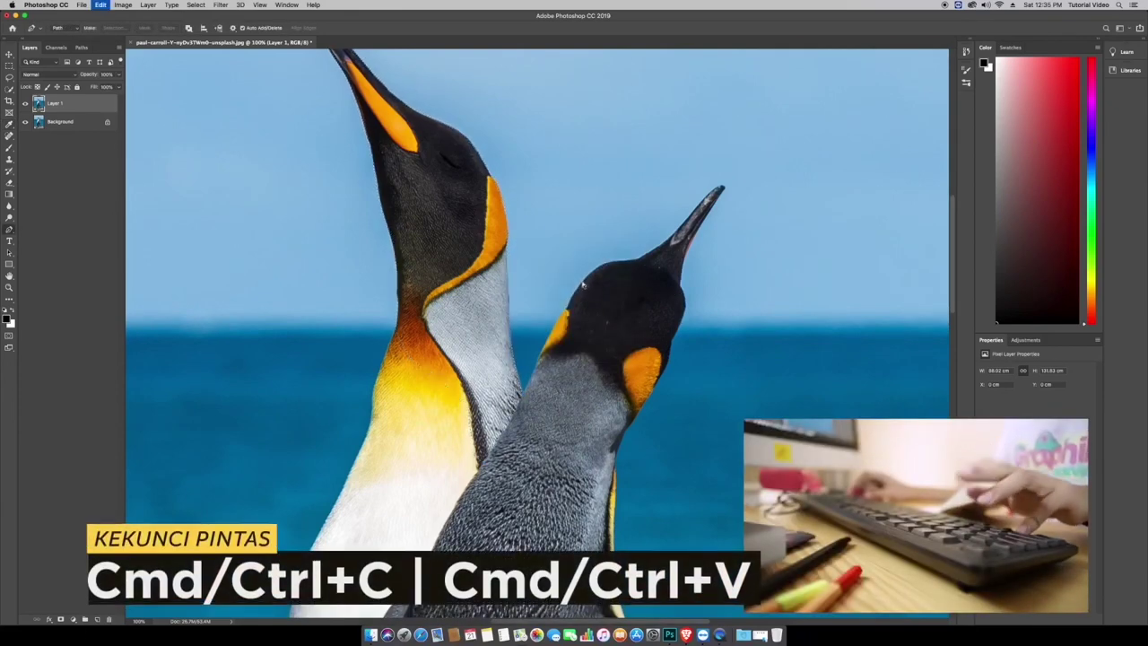
key("super+v")
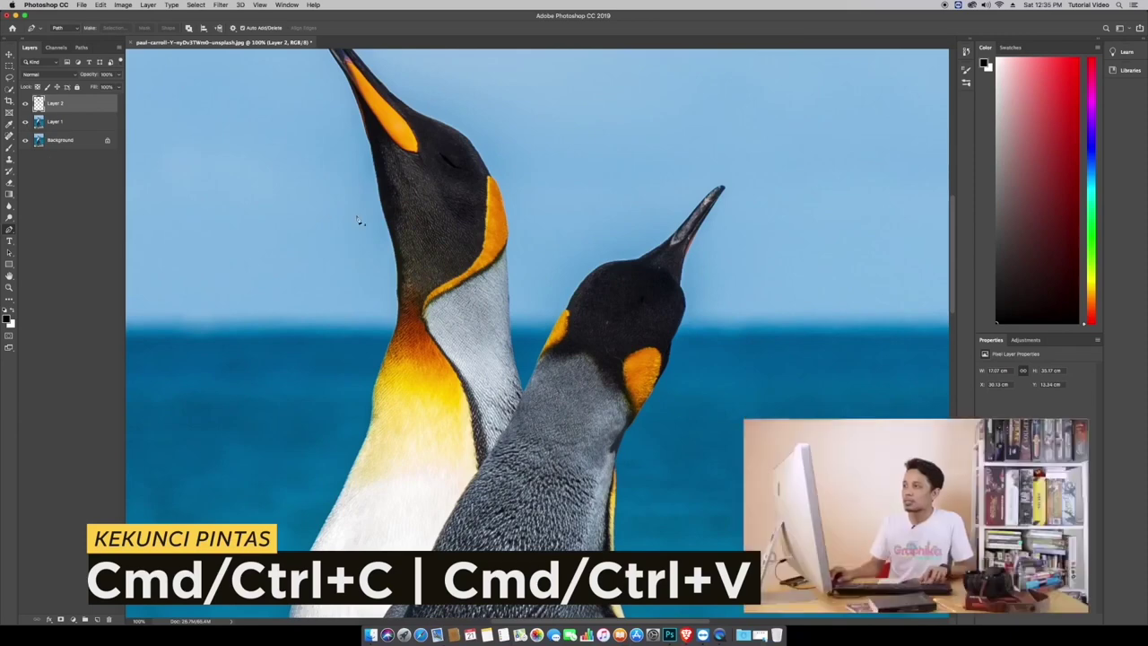
key("z")
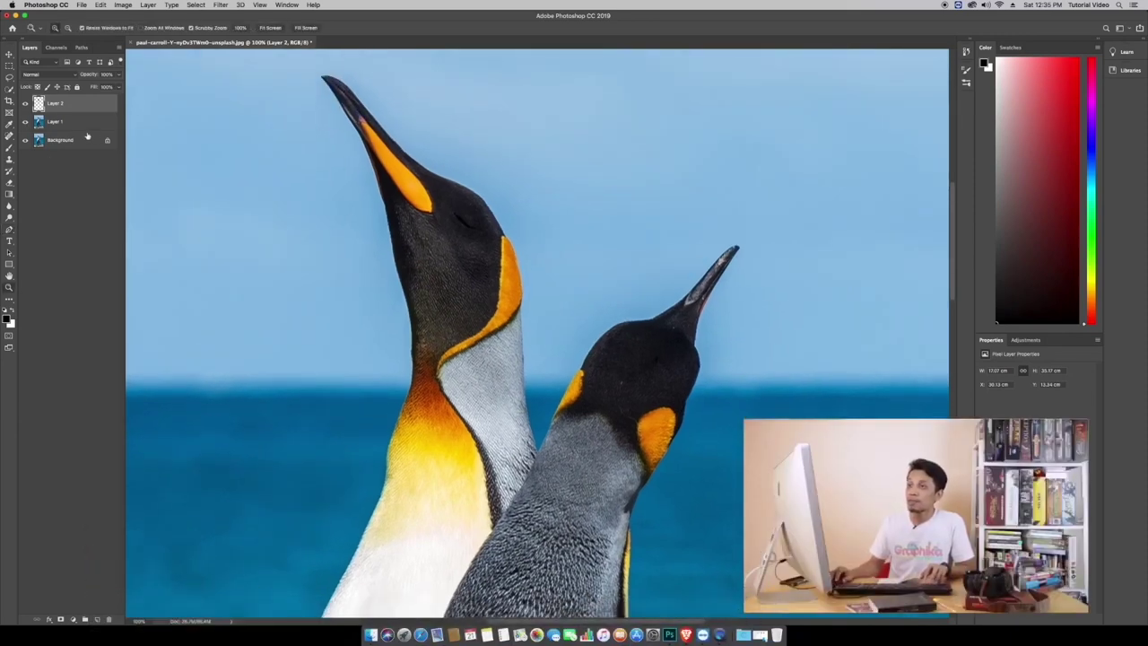
left_click(25, 104, "alt")
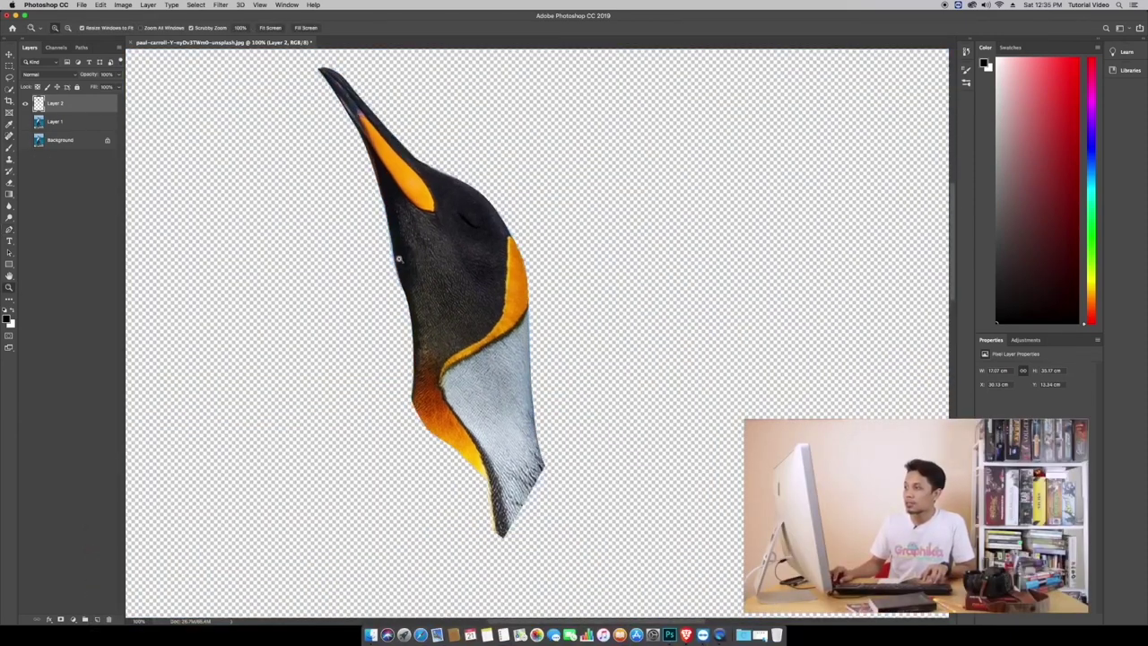
mouse_move(413, 265)
left_mouse_down()
mouse_move(422, 289)
mouse_move(367, 259)
left_mouse_up()
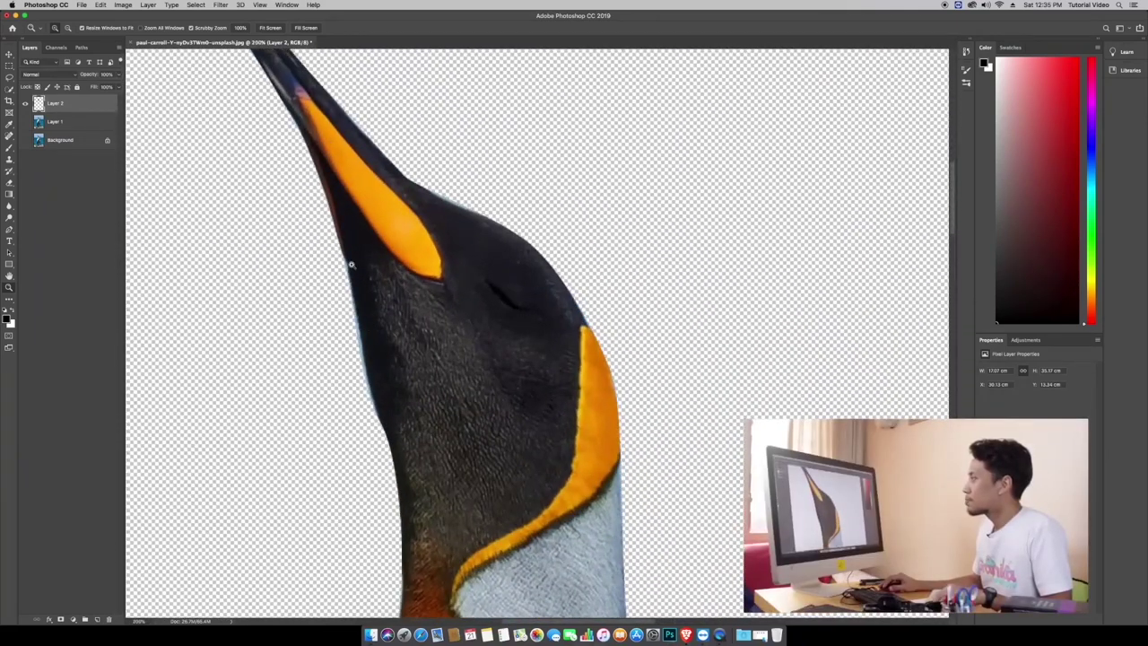
left_click_drag(346, 256, 381, 283)
scroll(381, 283, "down", 1)
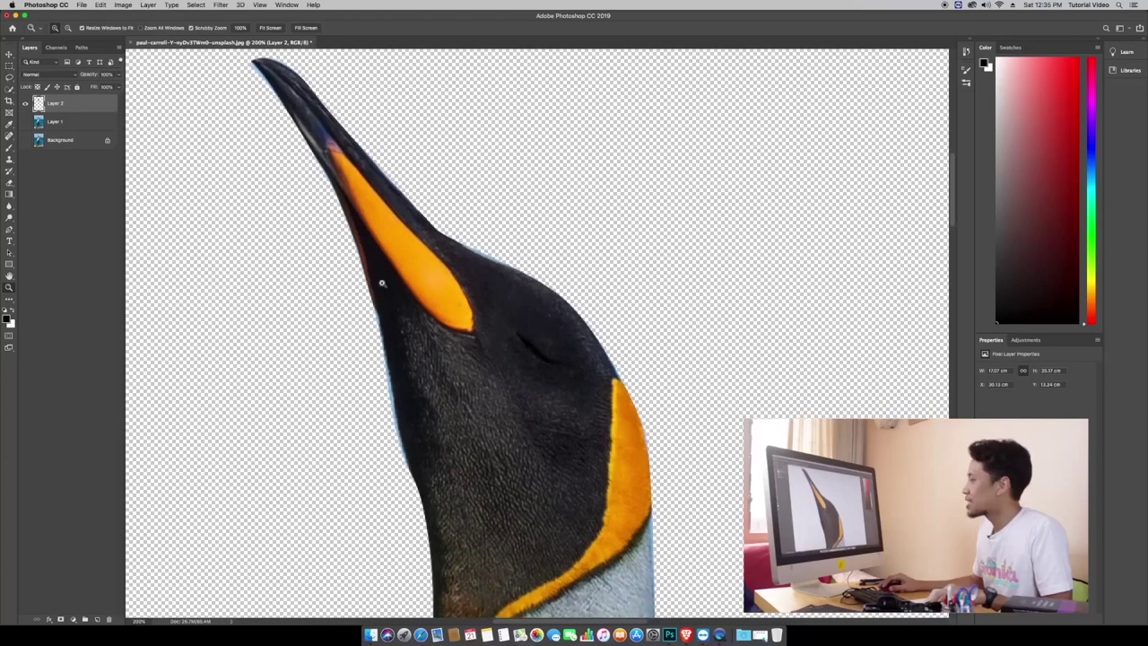
scroll(395, 301, "down", 3)
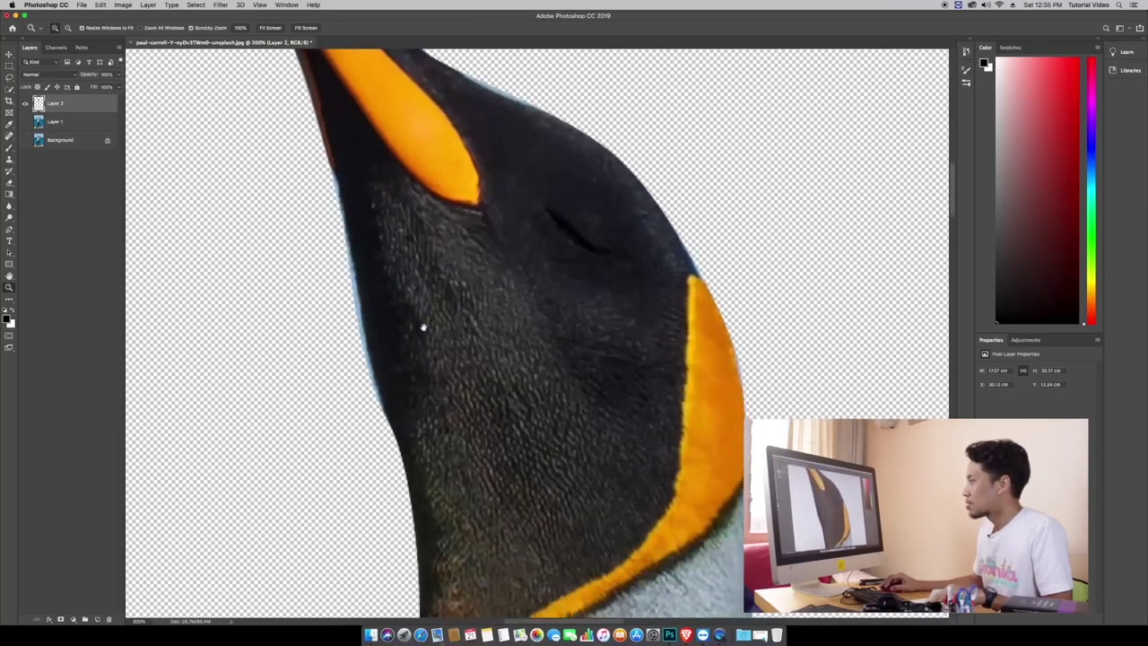
scroll(428, 300, "down", 1)
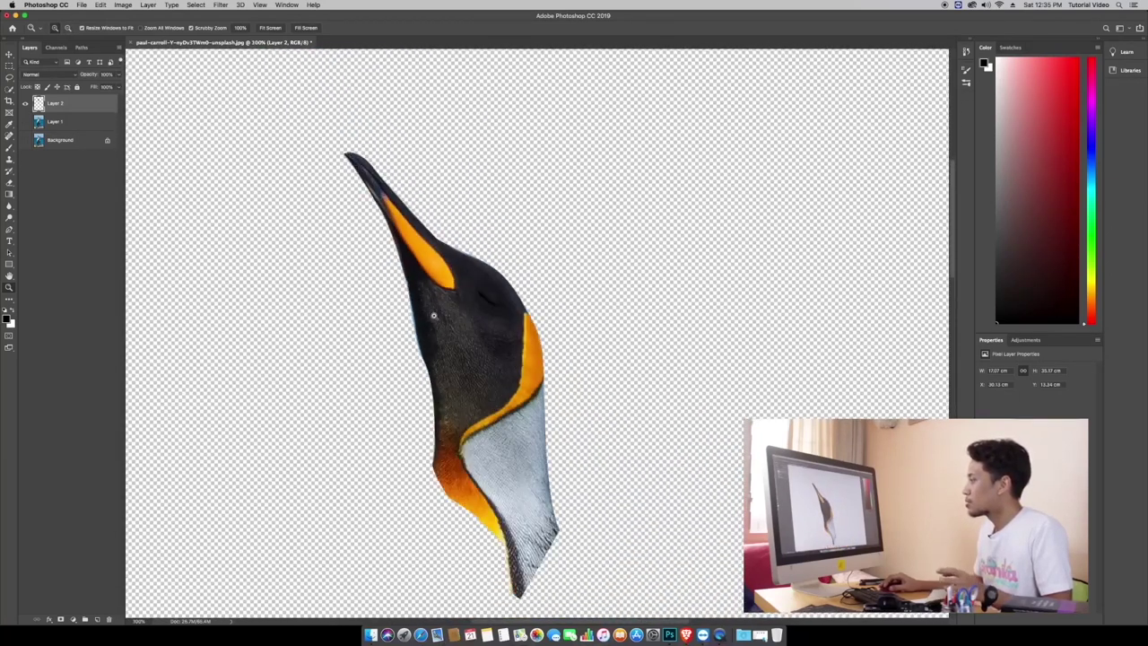
left_click(25, 121)
left_click(25, 140)
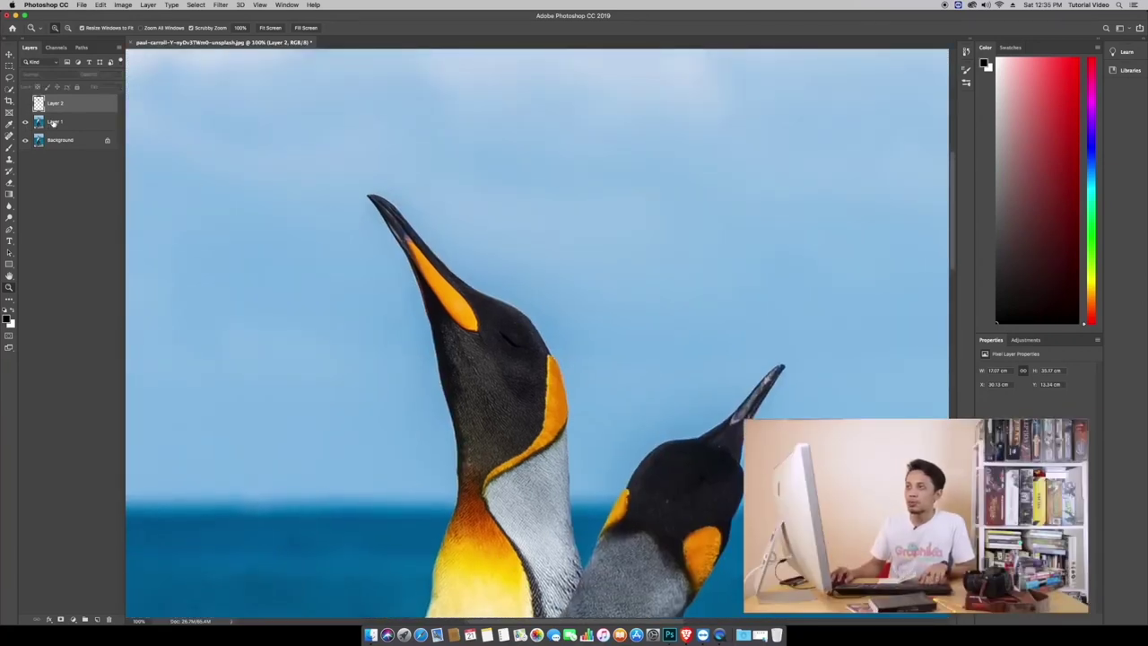
- With the Magic Wand on Layer 1, click the sky to select the sky and sea
key("w")
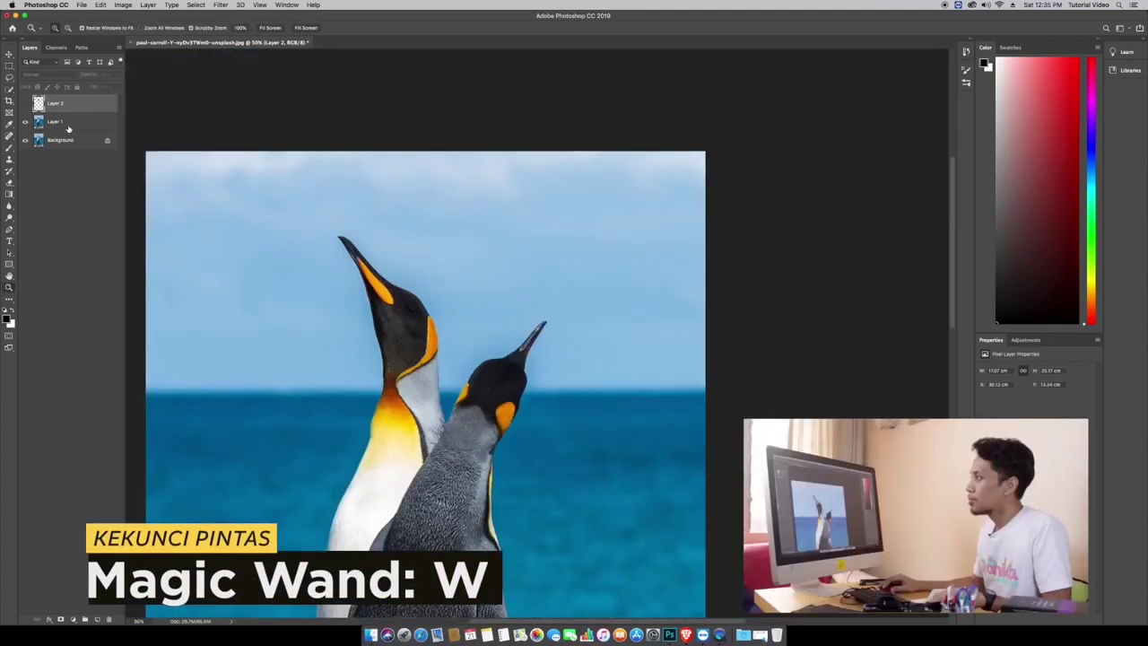
left_click(56, 122)
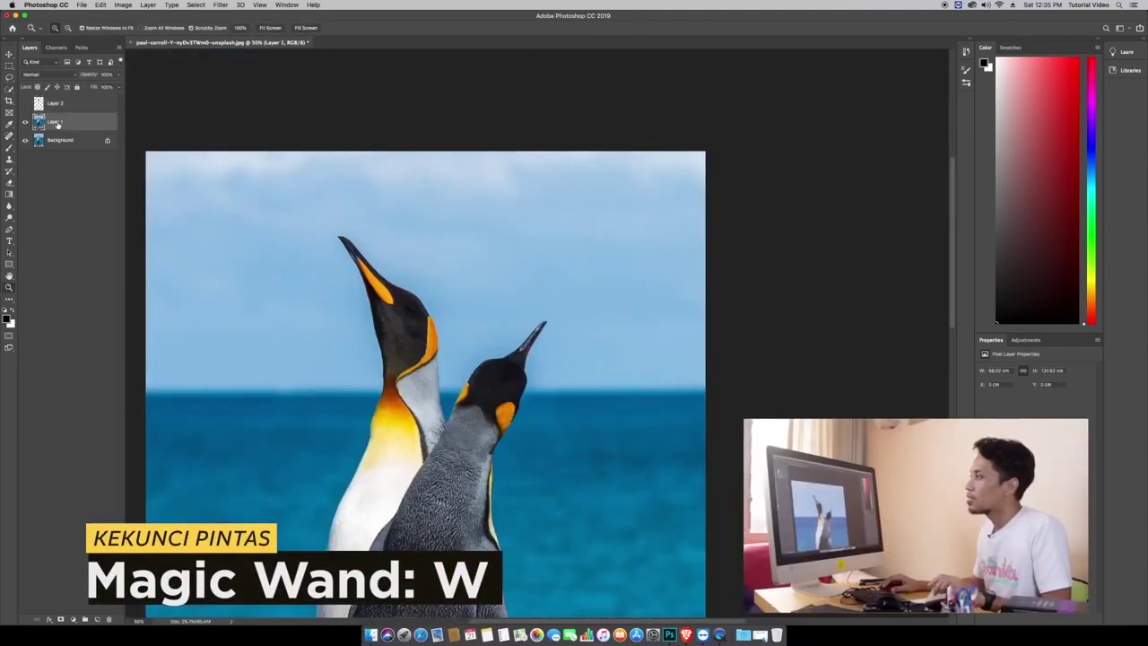
left_click(9, 90)
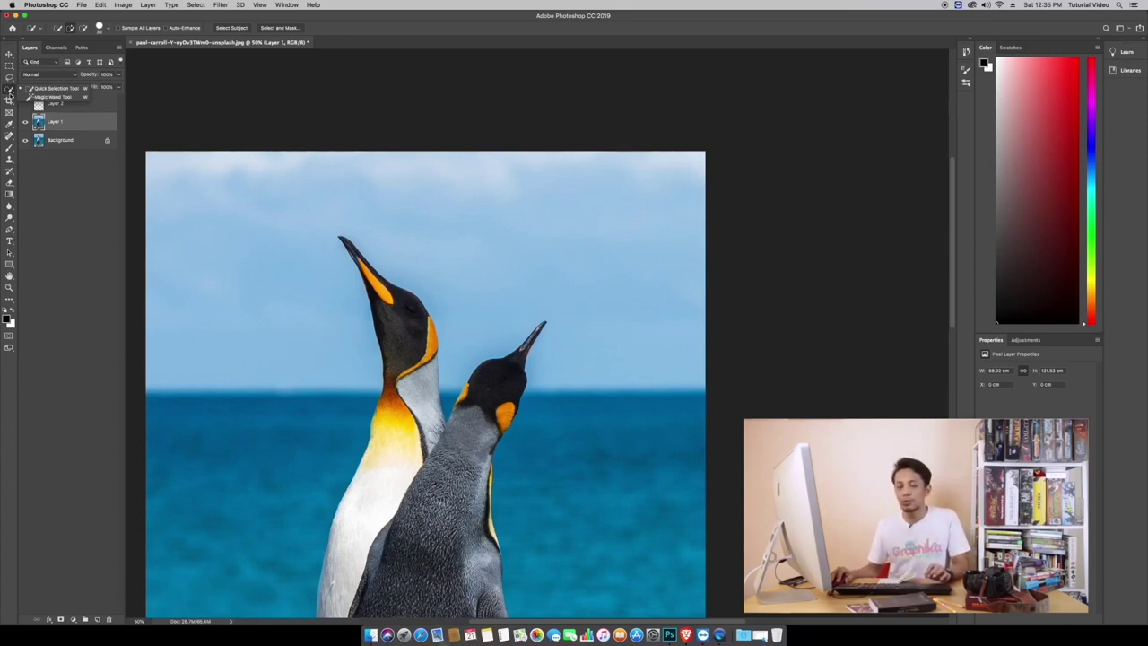
left_click(36, 96)
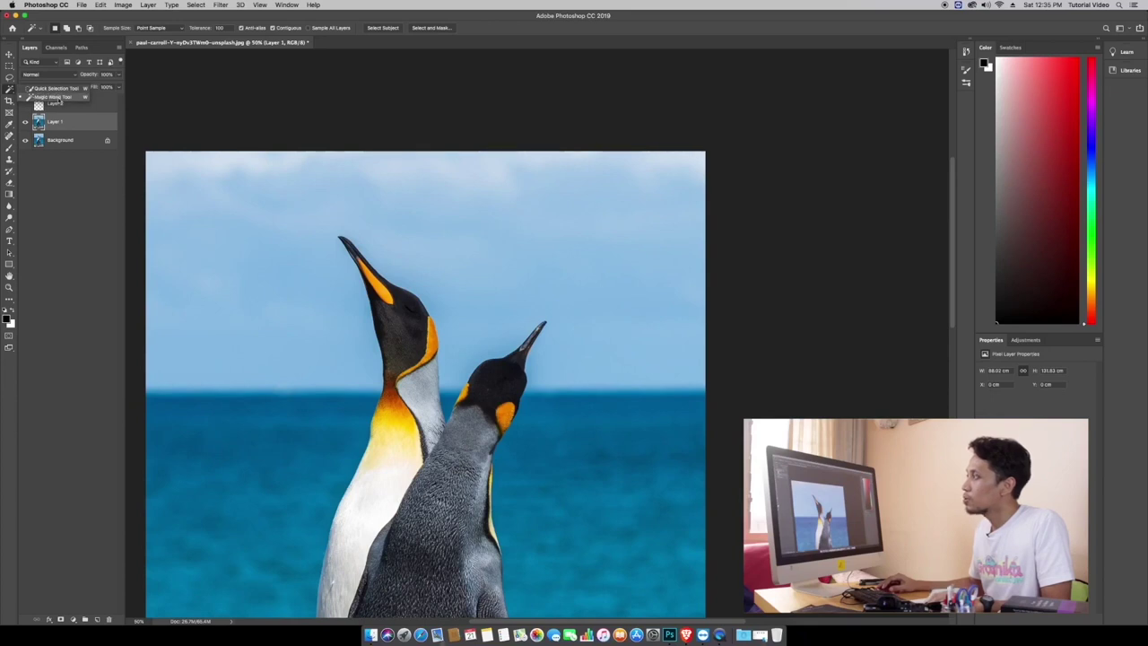
left_click(359, 316, "alt")
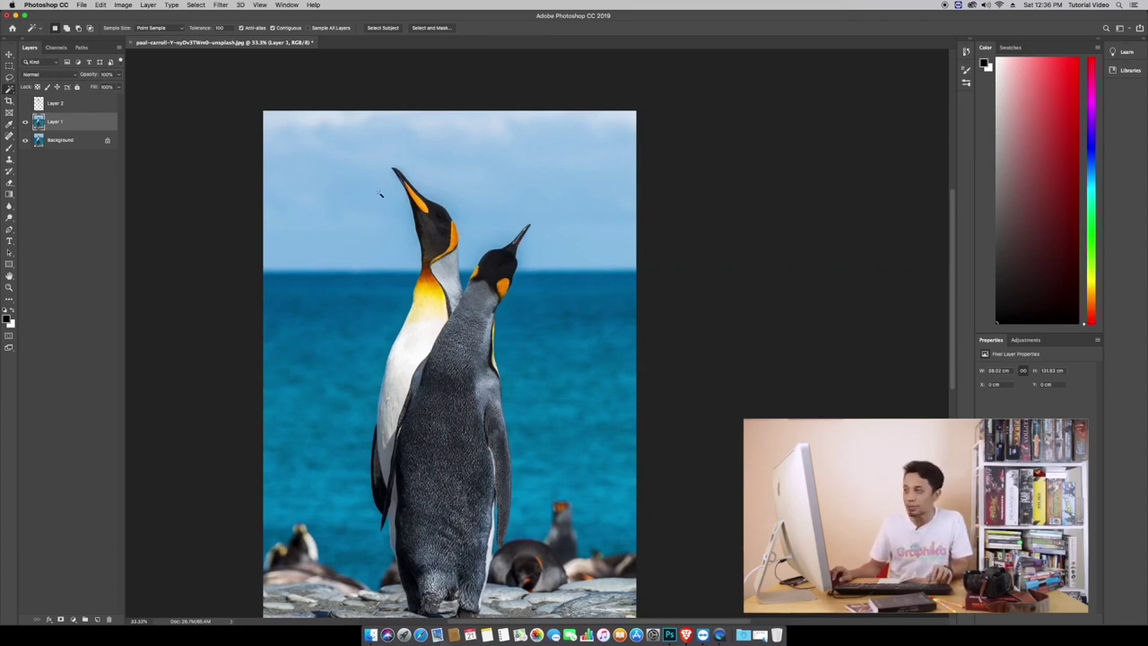
scroll(359, 166, "down", 2)
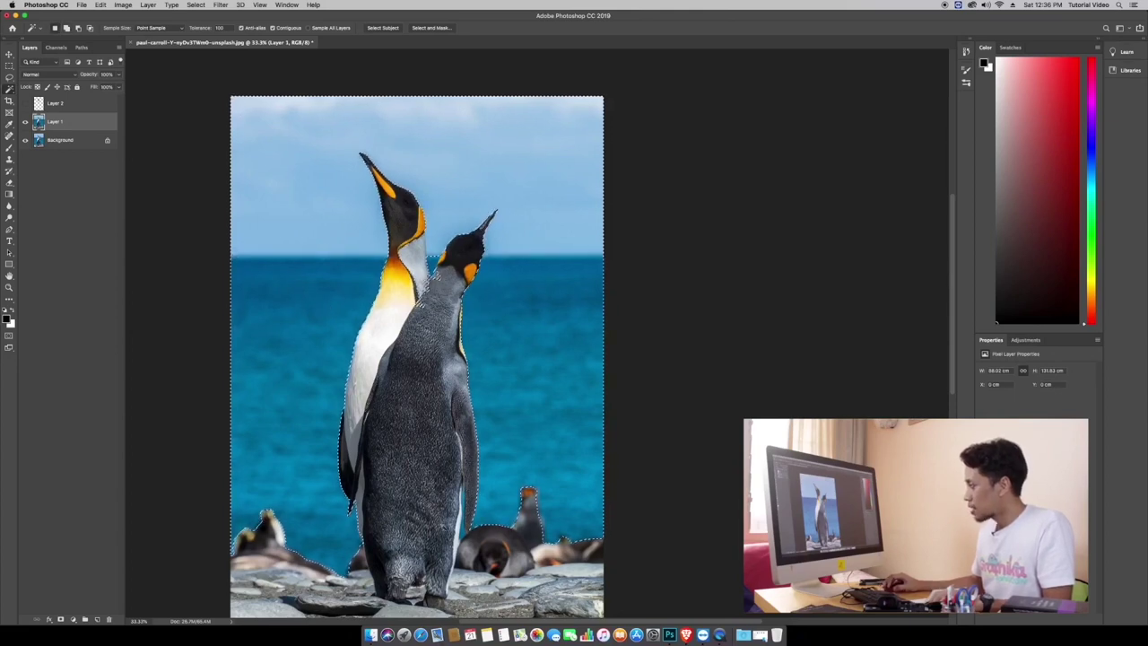
- Zoom in on the penguins' heads and set the Magic Wand Tolerance to 30
scroll(512, 419, "down", 2)
scroll(512, 419, "up", 5)
key("ctrl+shift+i")
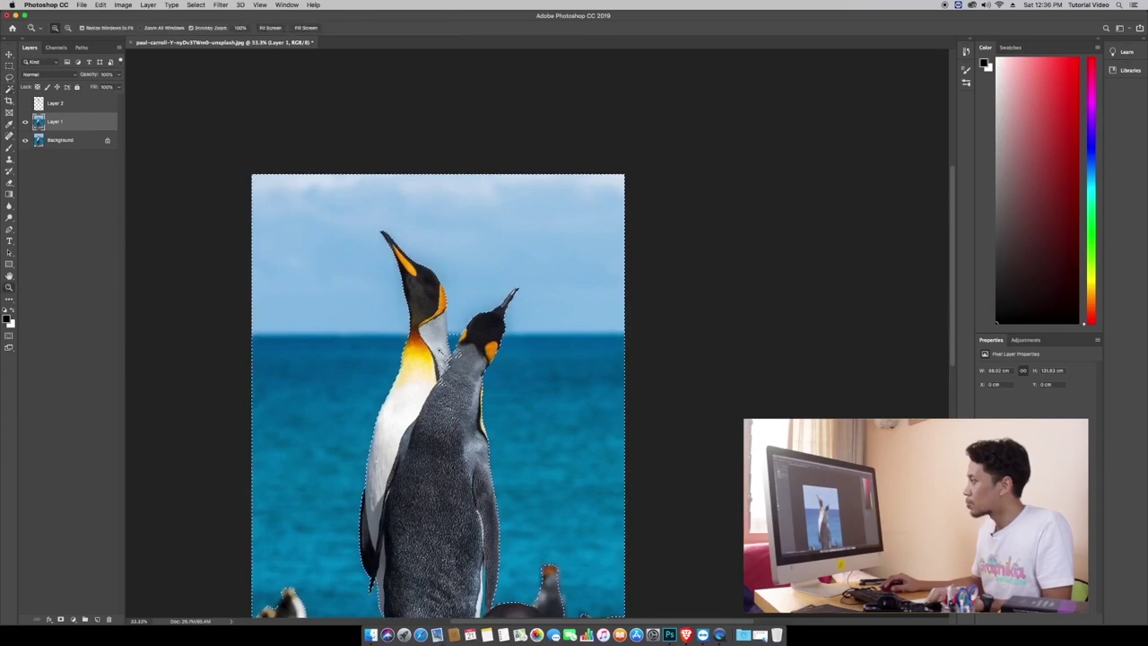
scroll(430, 342, "up", 1)
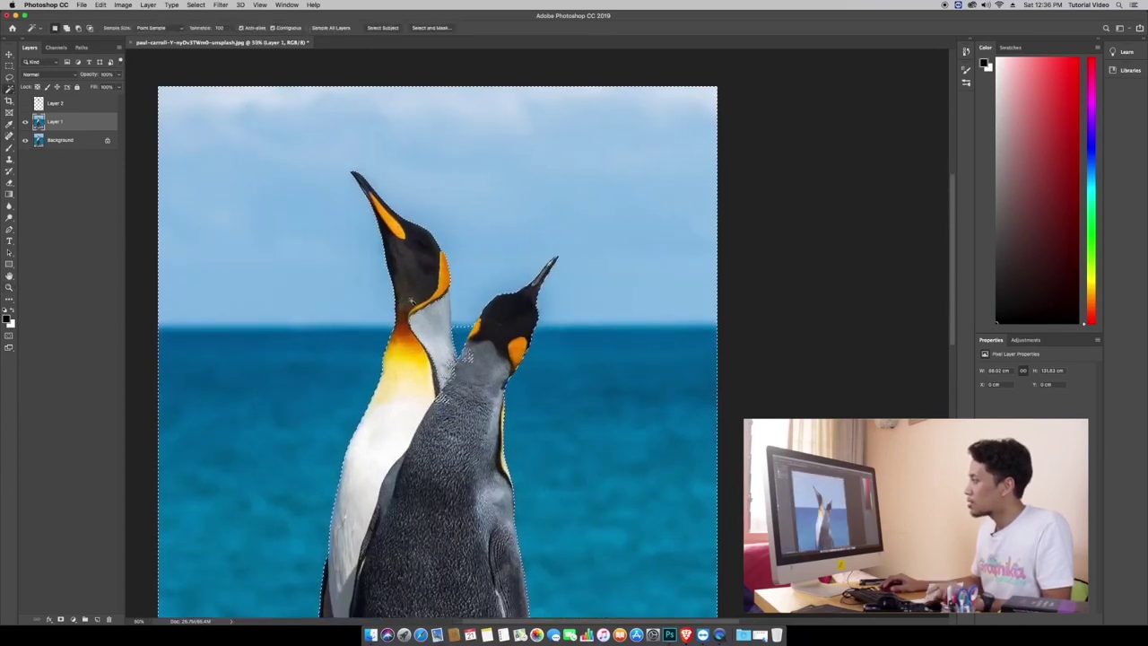
key("z")
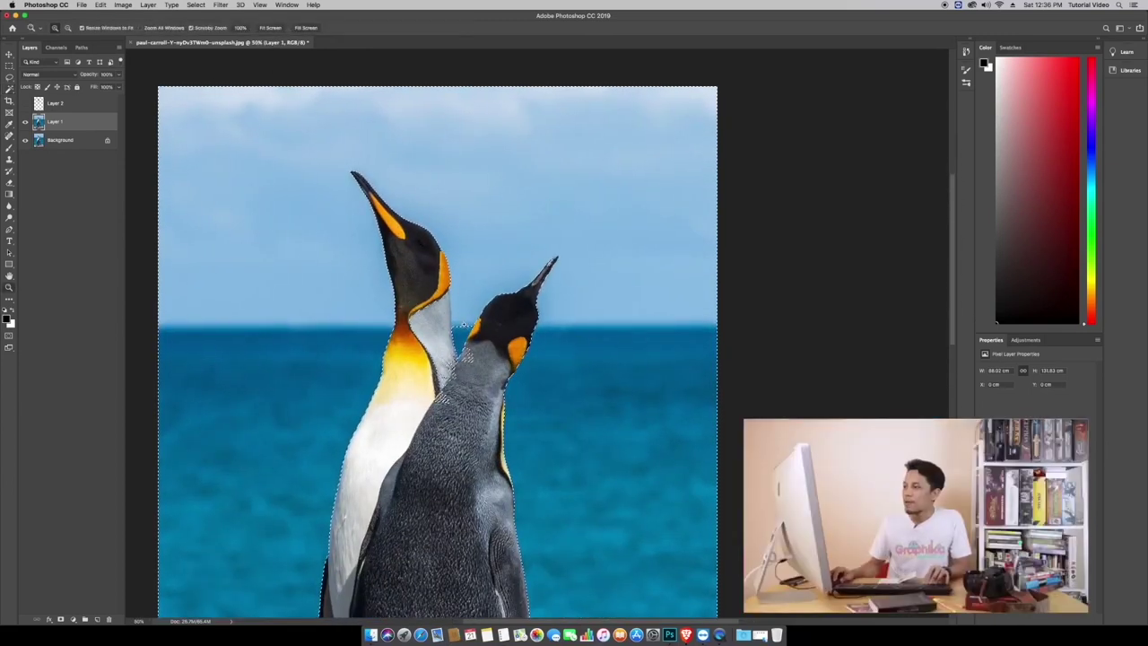
left_click(416, 290)
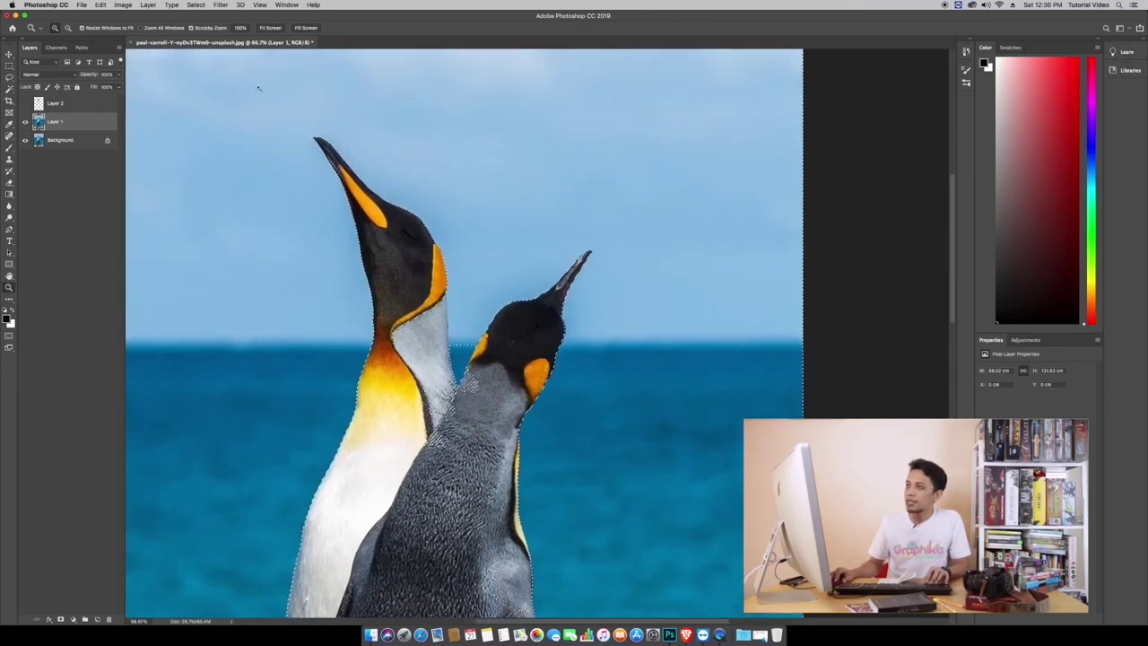
key("w")
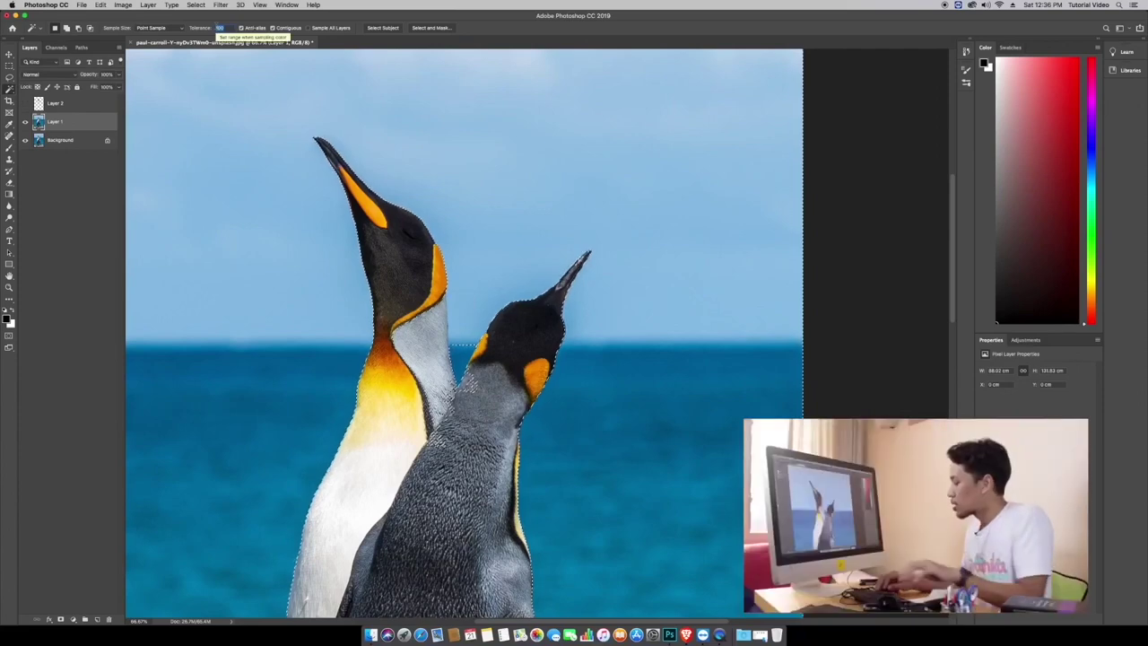
type("30")
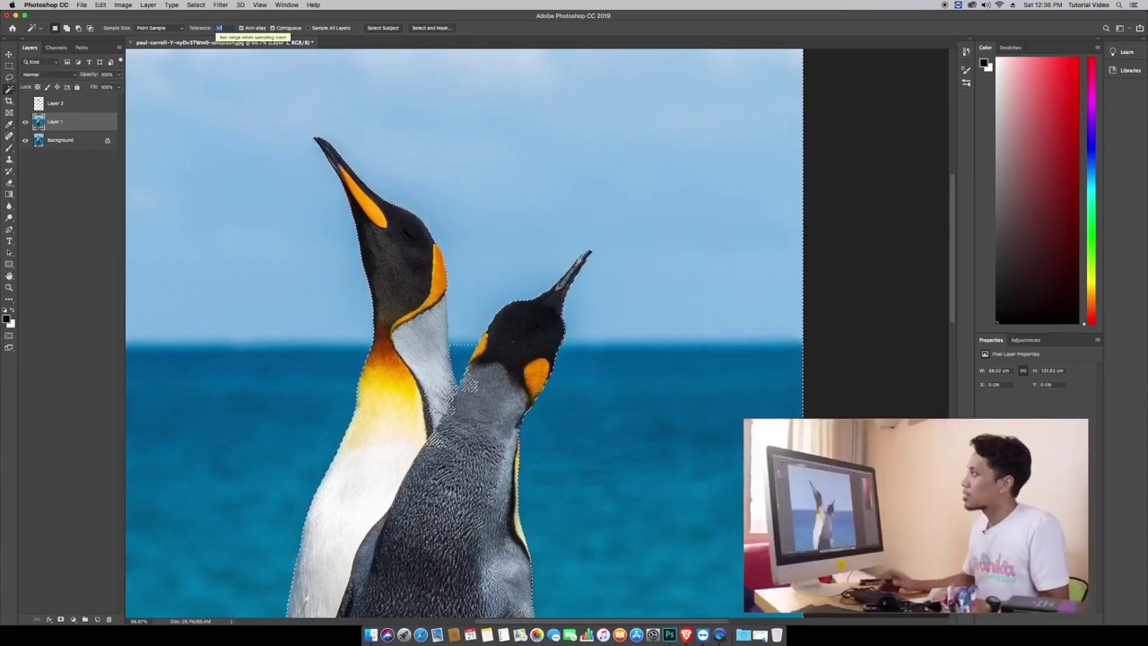
type("z")
- Select the sky at Tolerance 30 and Shift-add the leftover cloud areas to the selection
left_click(460, 316)
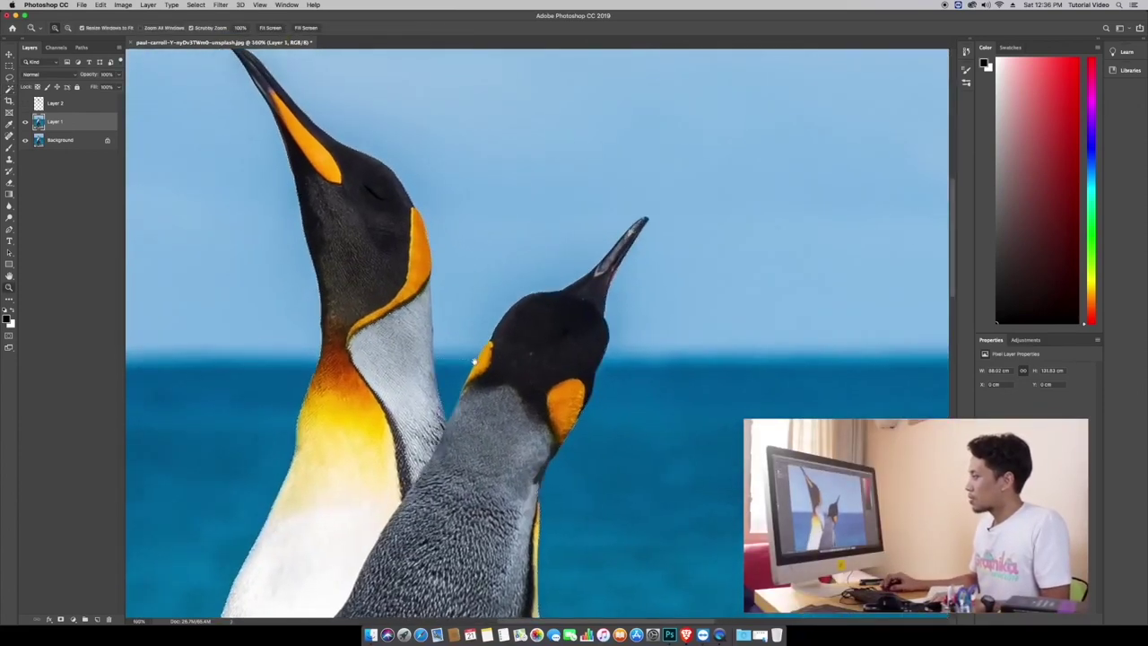
key("w")
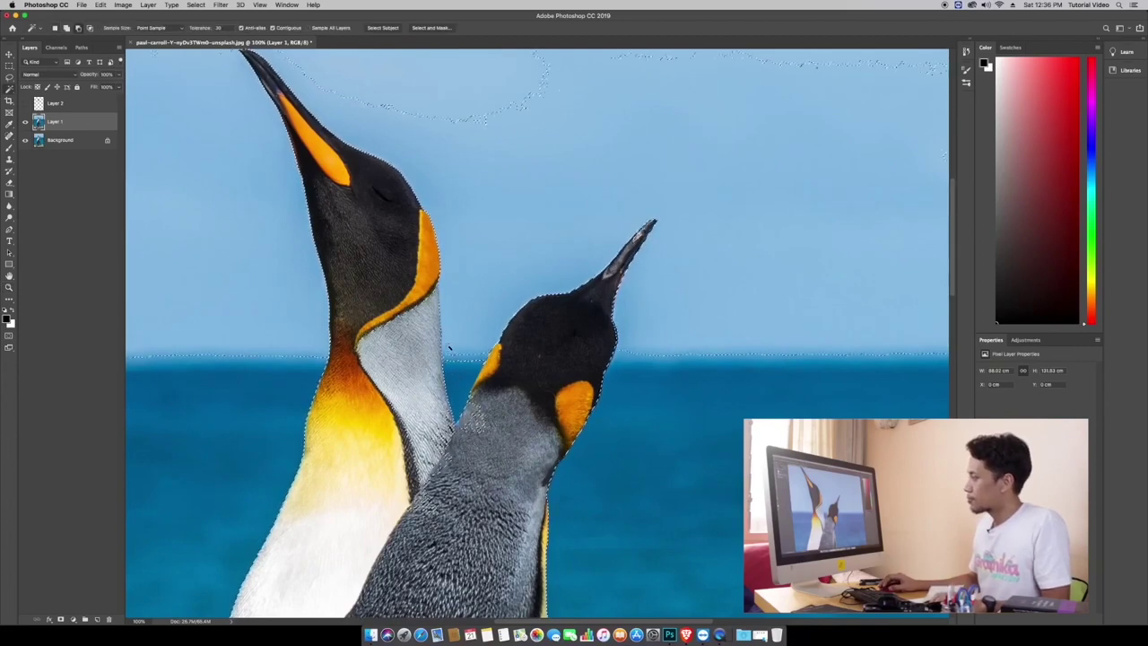
key("z")
left_click(454, 386, "alt")
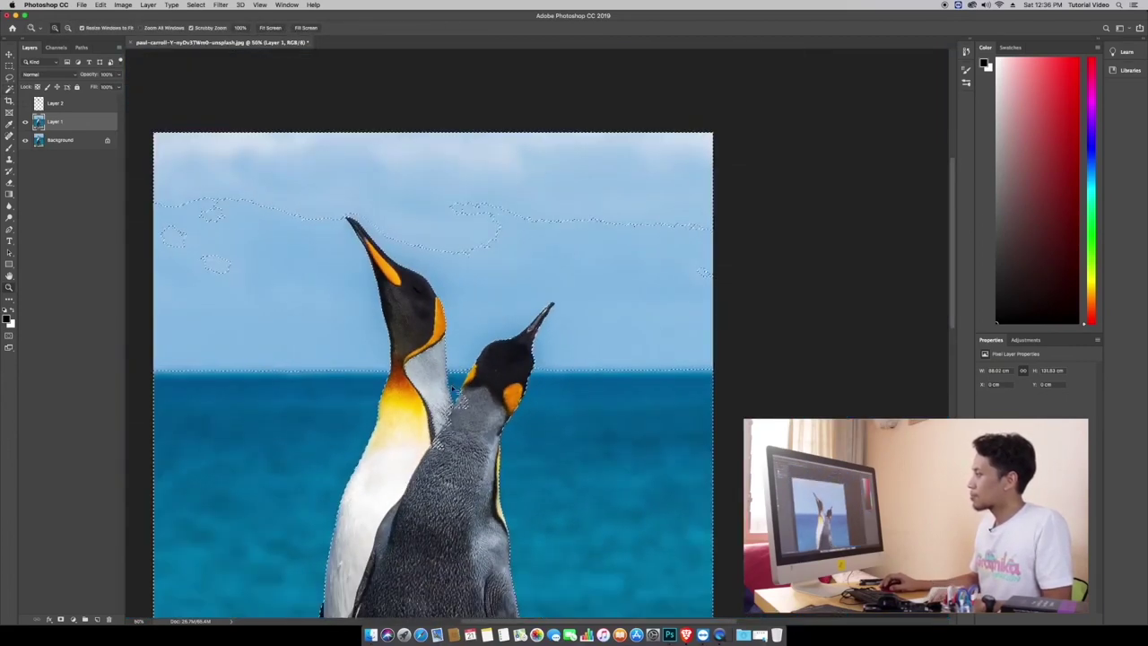
key("w")
left_click(424, 372, "shift")
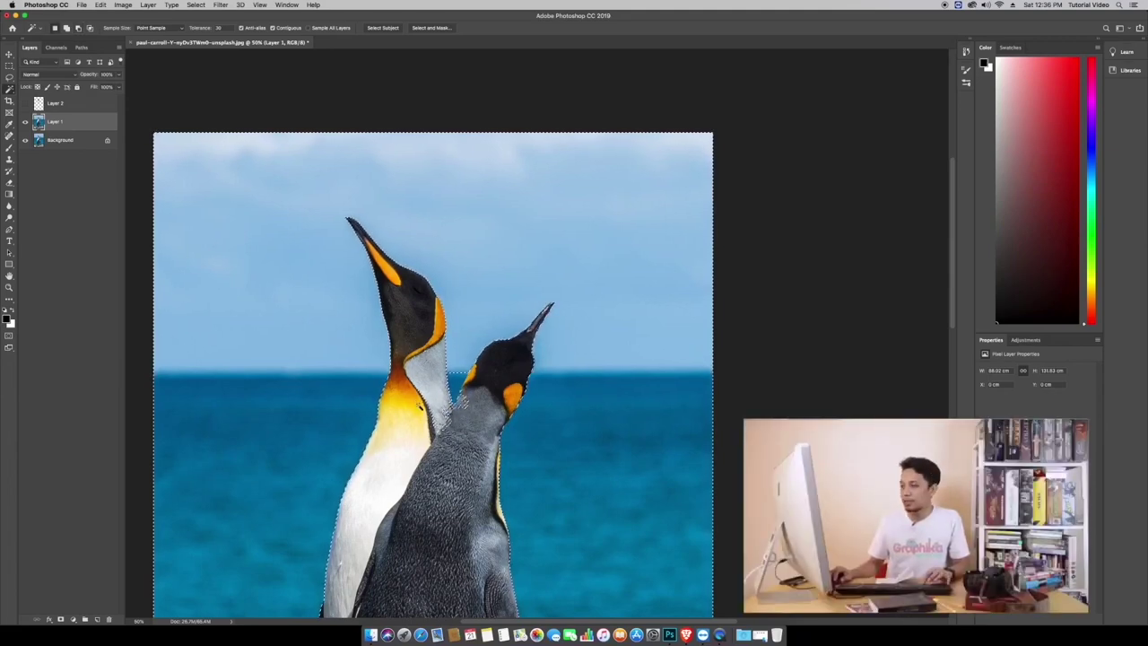
key("z")
left_click(422, 400, "alt")
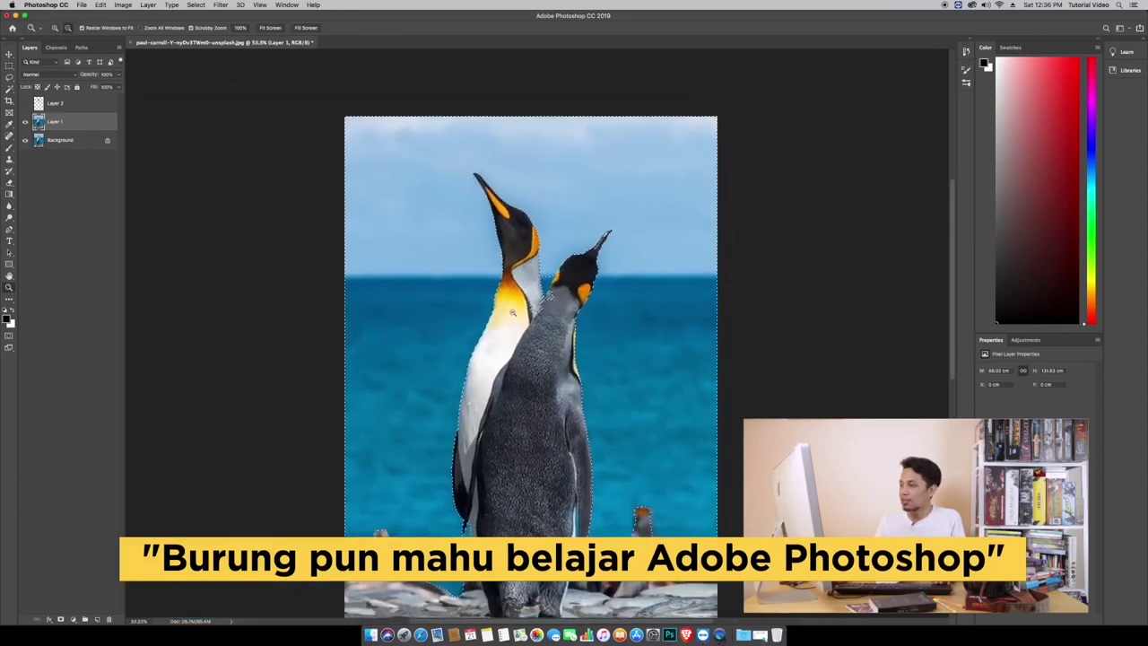
key("w")
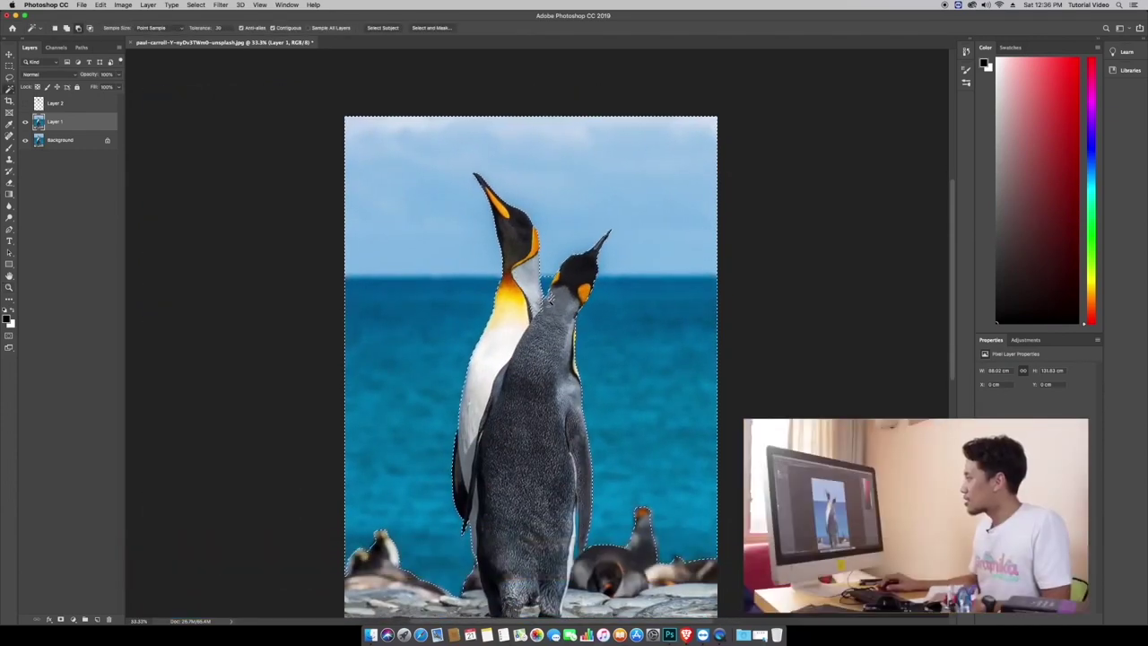
scroll(475, 429, "down", 3)
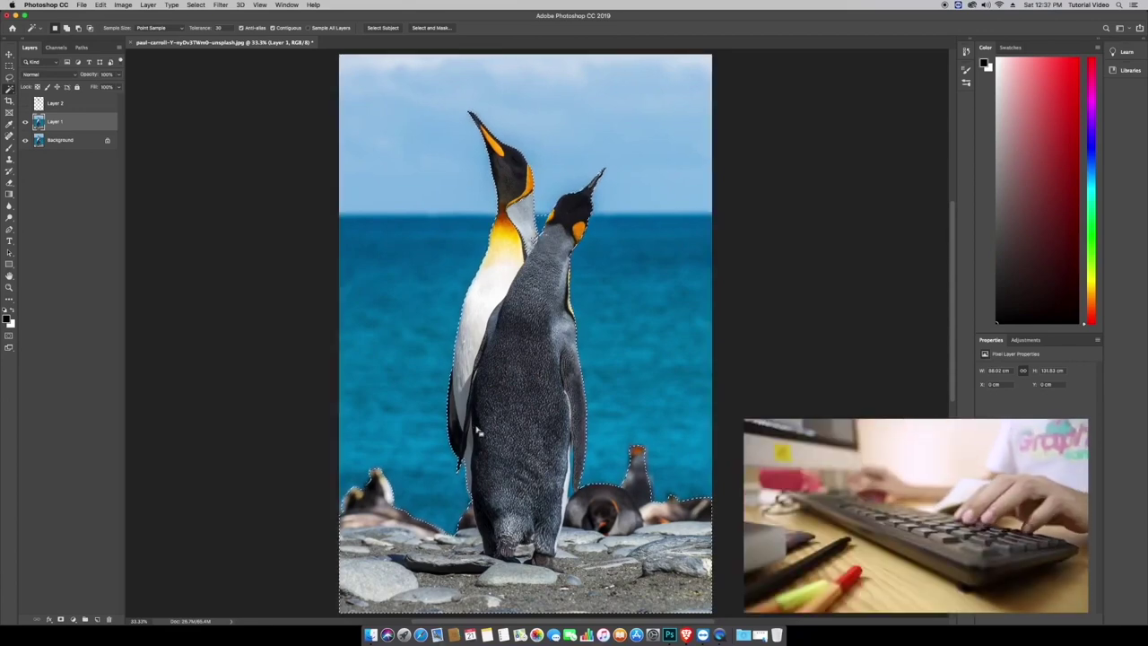
scroll(478, 432, "up", 5)
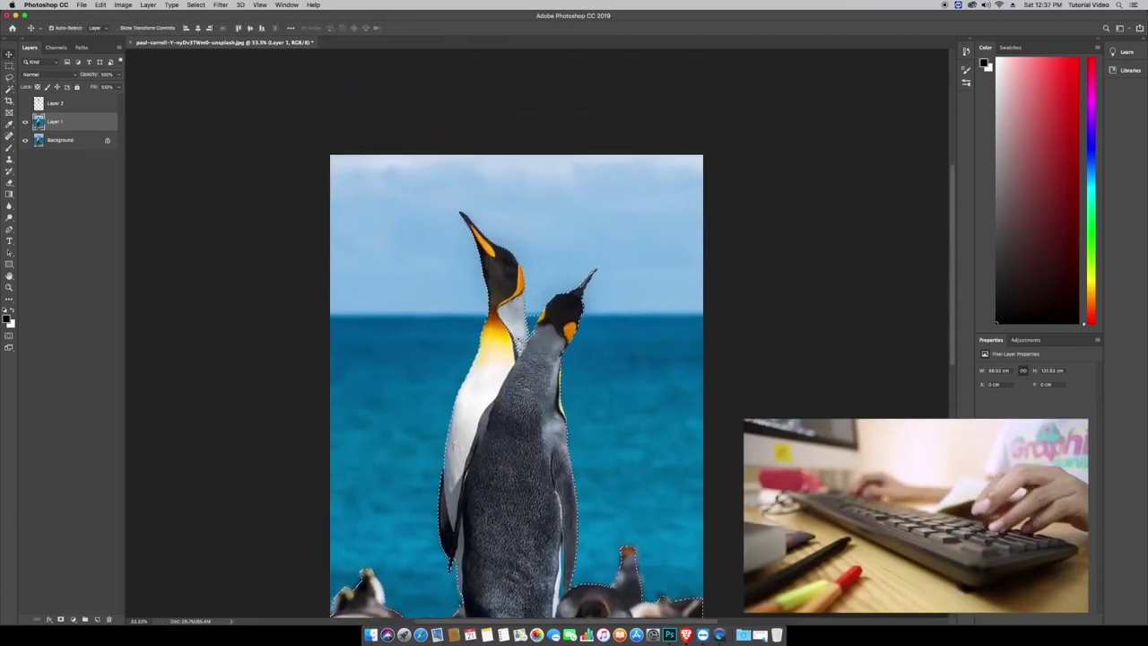
- Hide the original photo and zoom in to check the Layer 3 cut-out penguins
key("z")
left_click(520, 338)
key("v")
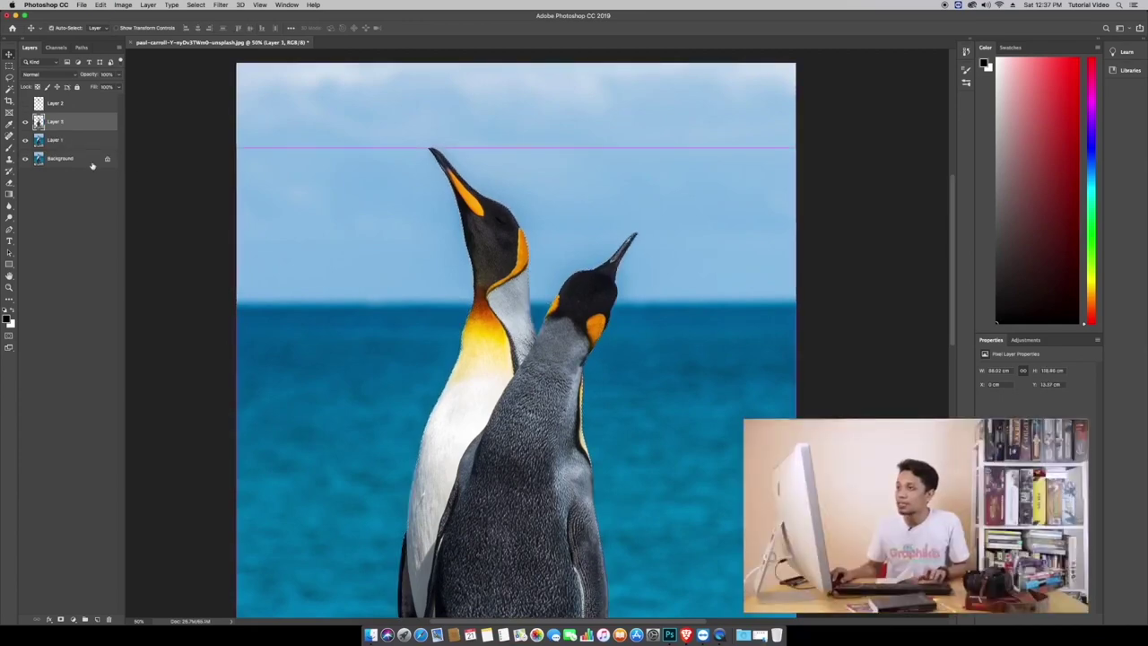
left_click(25, 158)
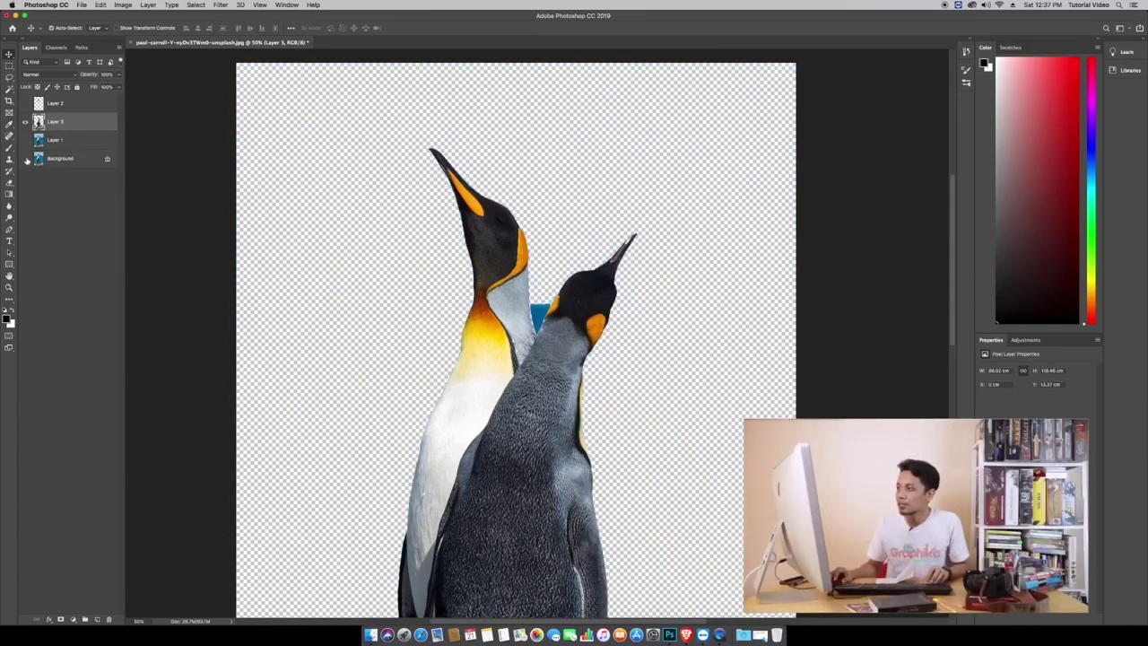
left_click(521, 412, "alt")
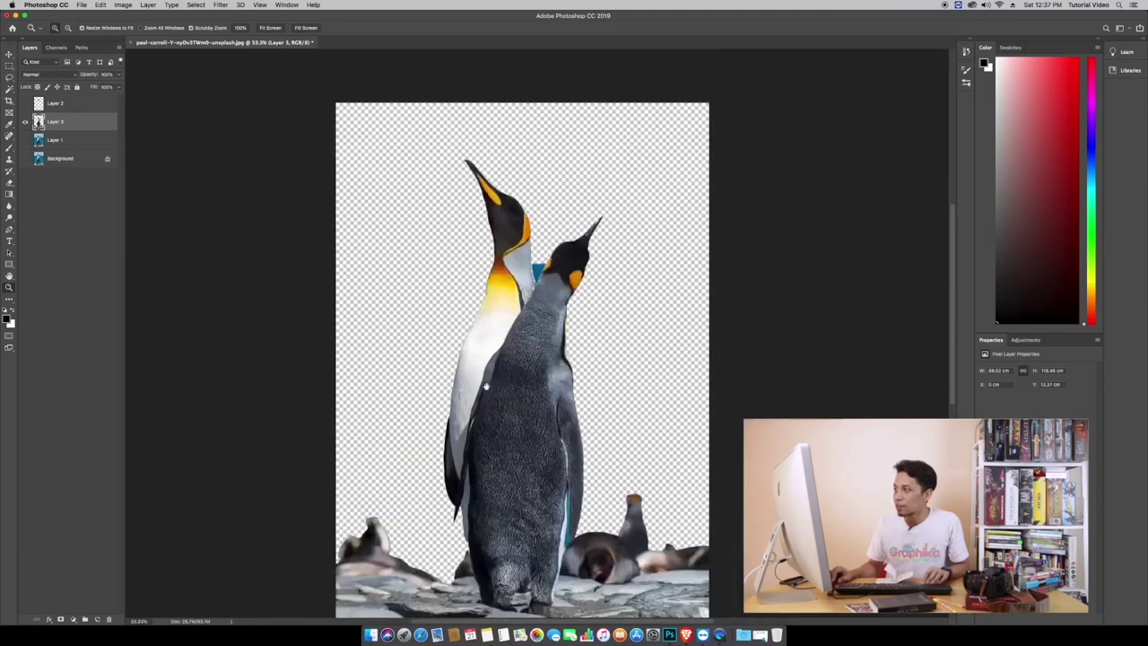
left_click(523, 357)
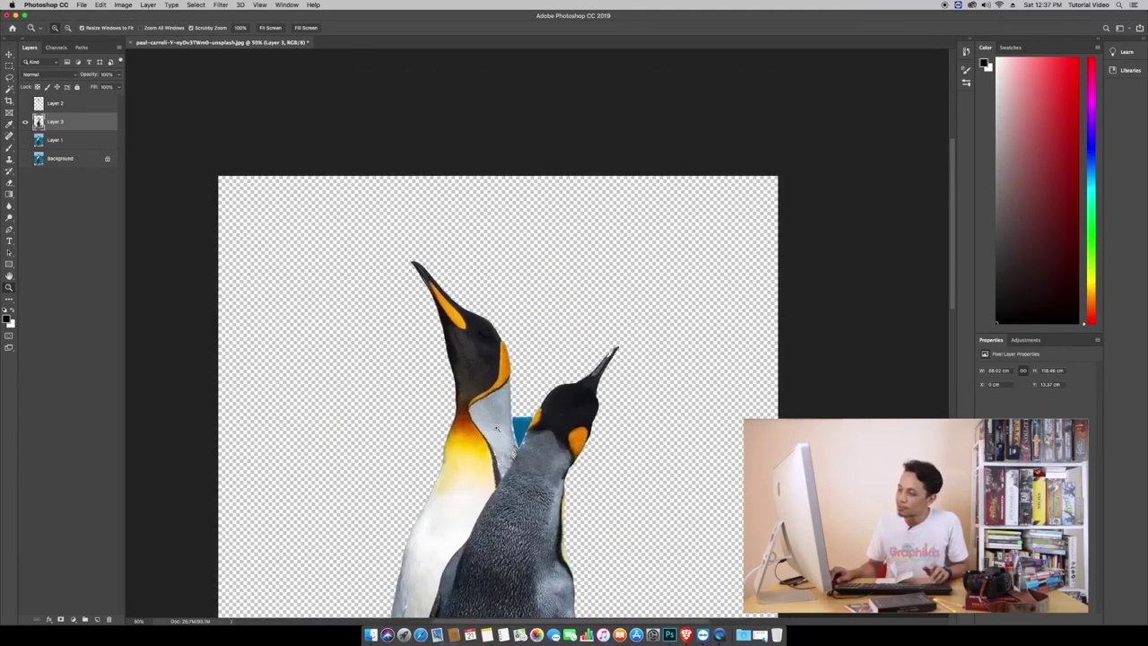
left_click(497, 429)
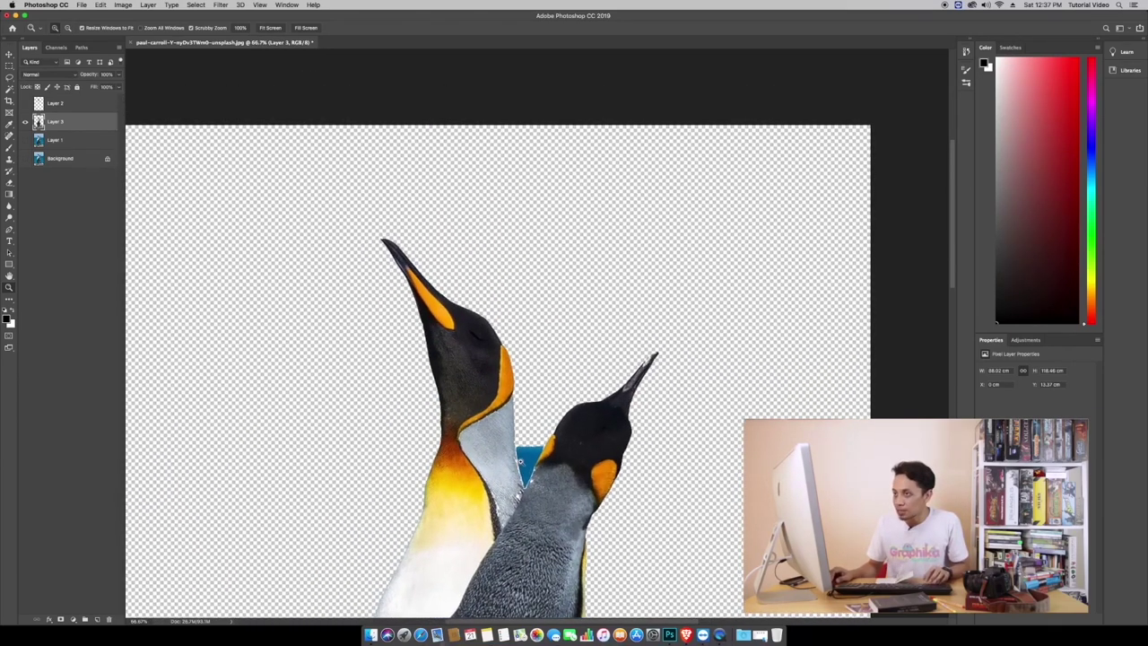
left_click(507, 448)
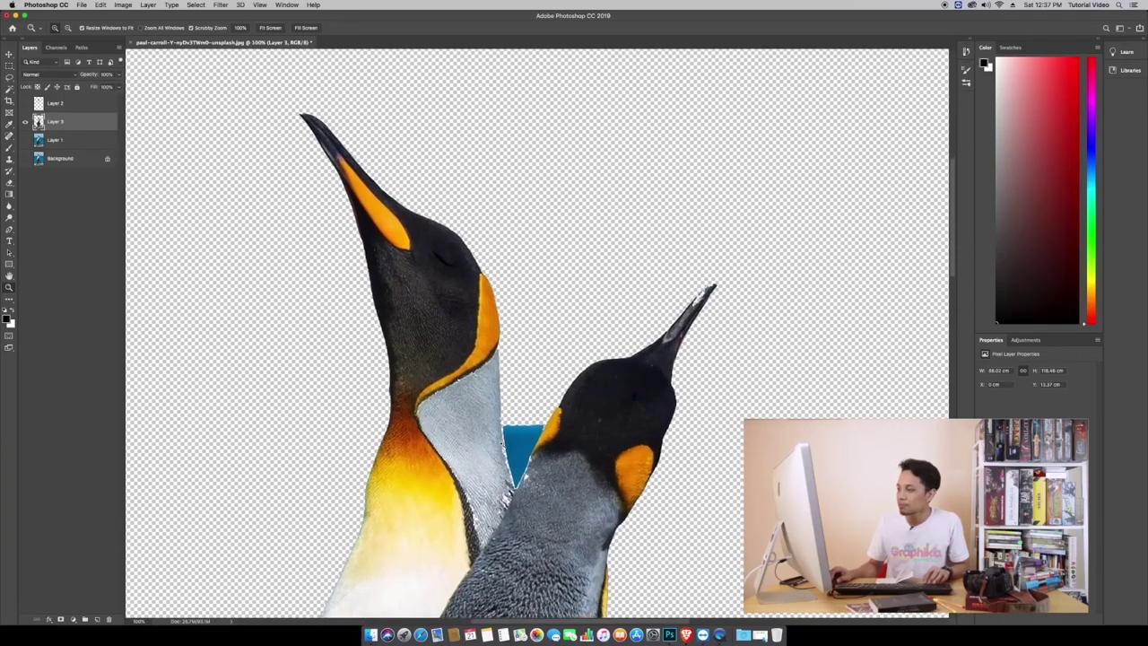
left_click(489, 370, "alt")
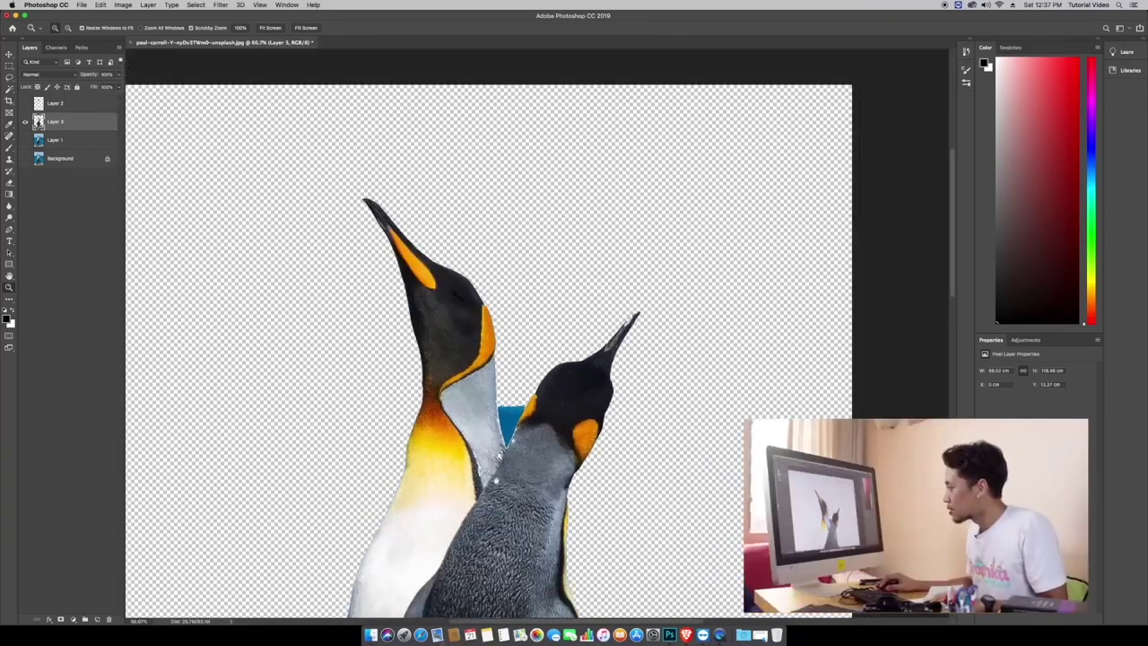
left_click(496, 480)
- Inspect the cut-out's lower edges, then hide the Layer 3 cut-out
scroll(456, 313, "down", 5)
scroll(405, 405, "left", 3)
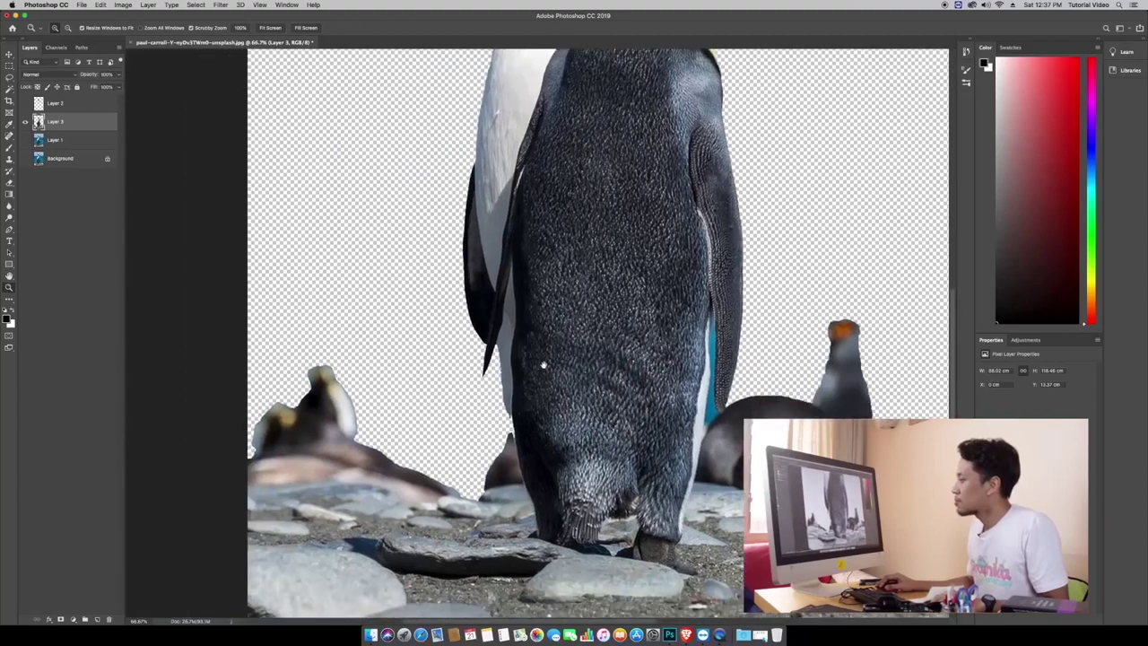
scroll(543, 365, "down", 2)
scroll(547, 403, "down", 2)
scroll(558, 478, "up", 10)
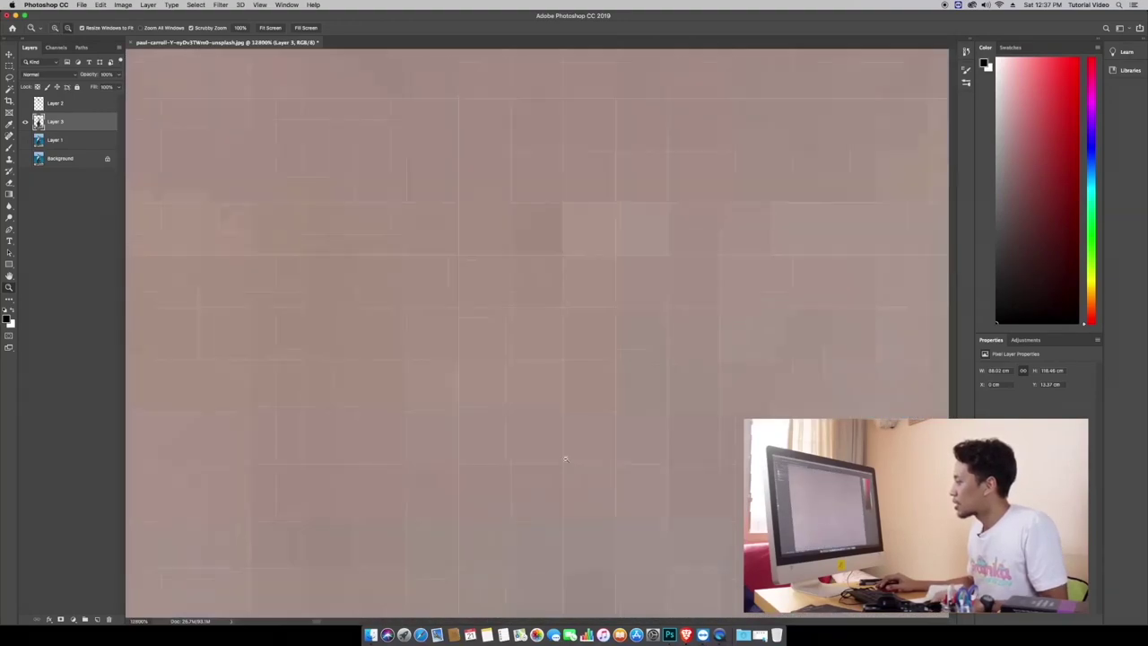
scroll(565, 459, "down", 3)
scroll(565, 458, "down", 3)
scroll(566, 458, "down", 3)
scroll(565, 458, "down", 3)
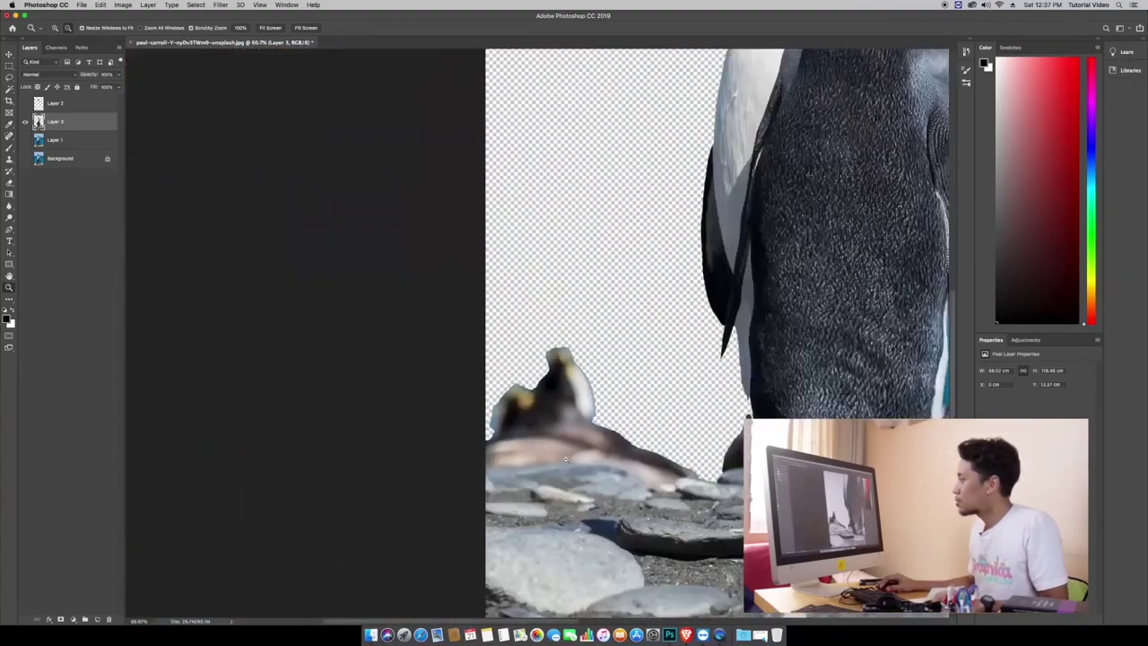
scroll(565, 458, "down", 2)
scroll(566, 467, "left", 5)
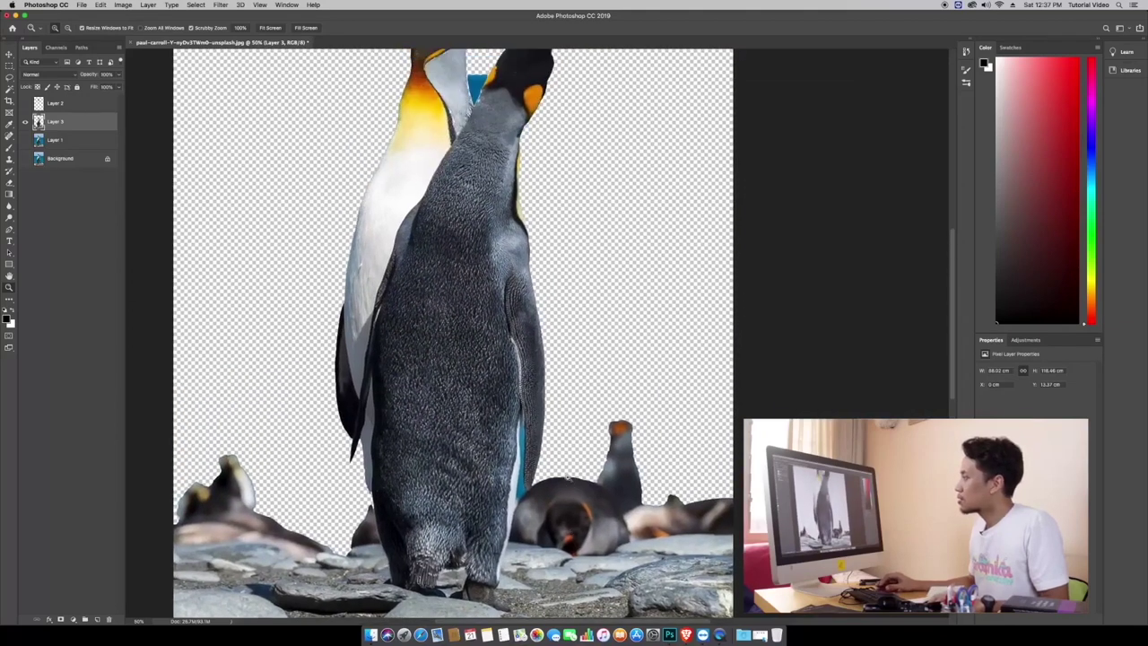
scroll(567, 479, "up", 3)
scroll(567, 479, "up", 2)
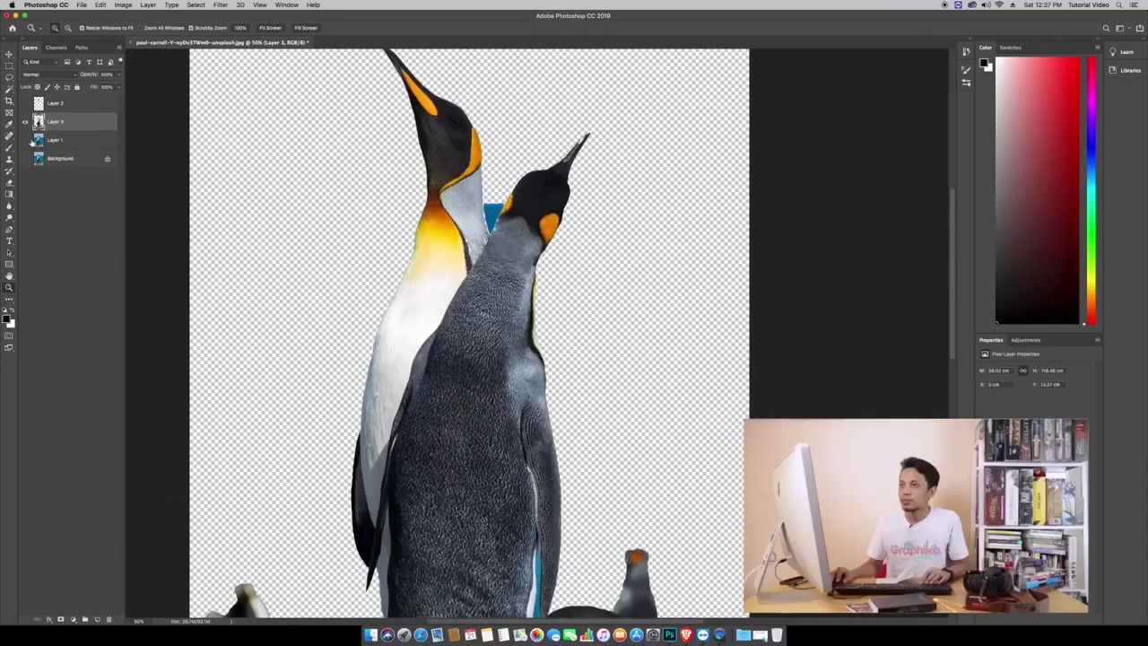
left_click(25, 121)
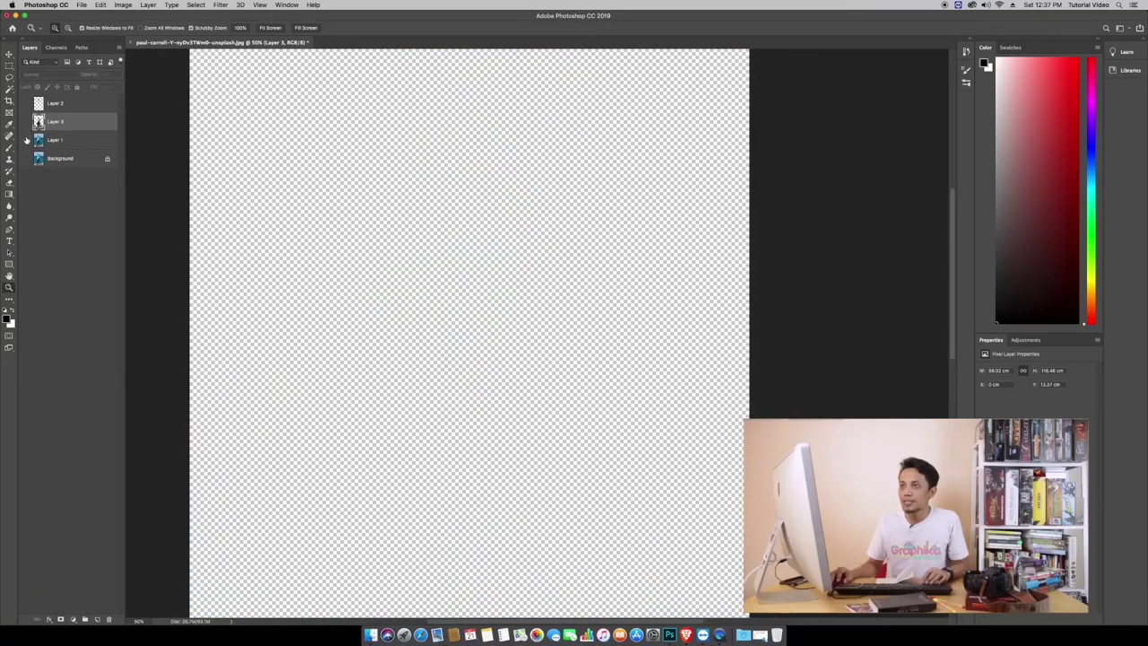
- Make Layer 1 active, choose the Quick Selection Tool and zoom in on the penguins
left_click(55, 140)
scroll(559, 352, "up", 2)
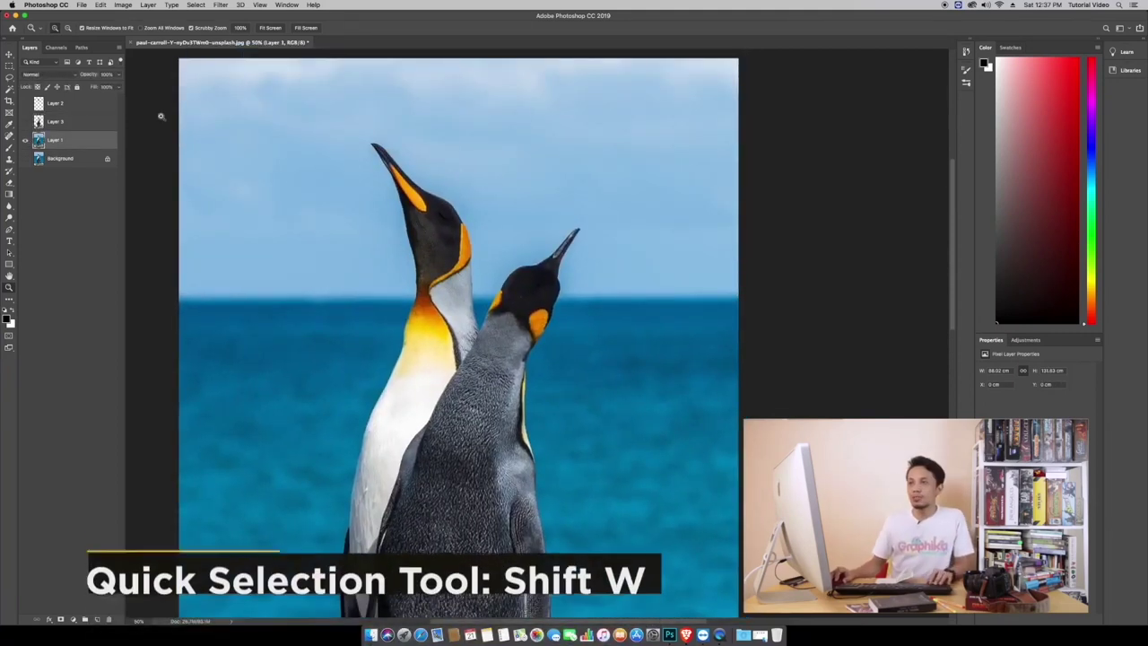
key("shift+w")
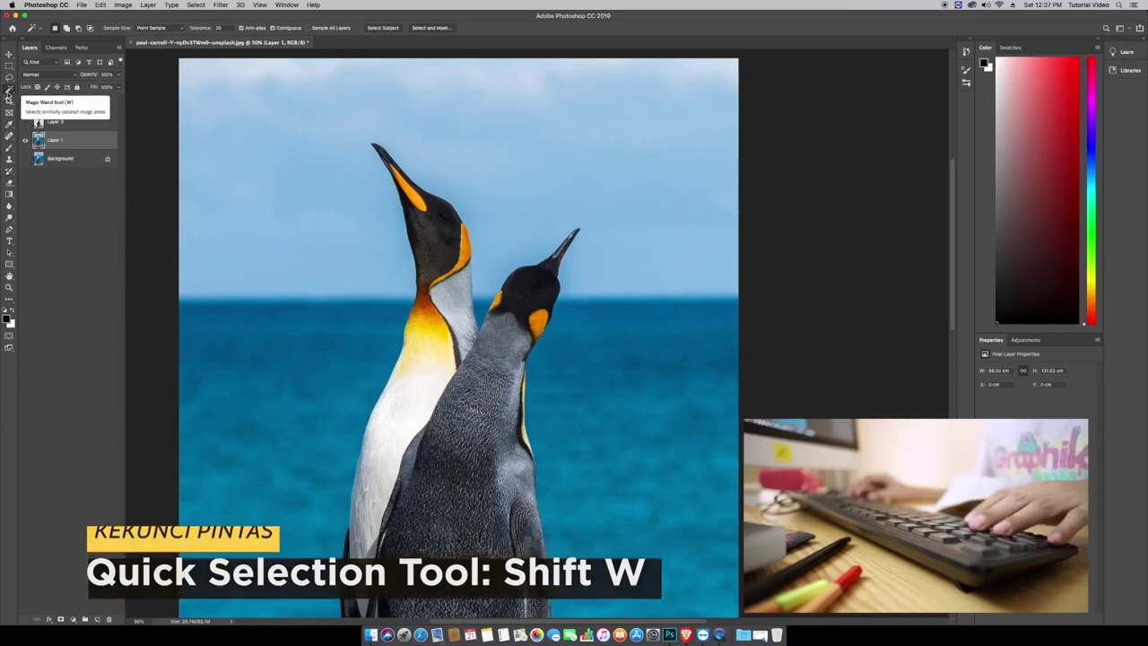
key("shift+w")
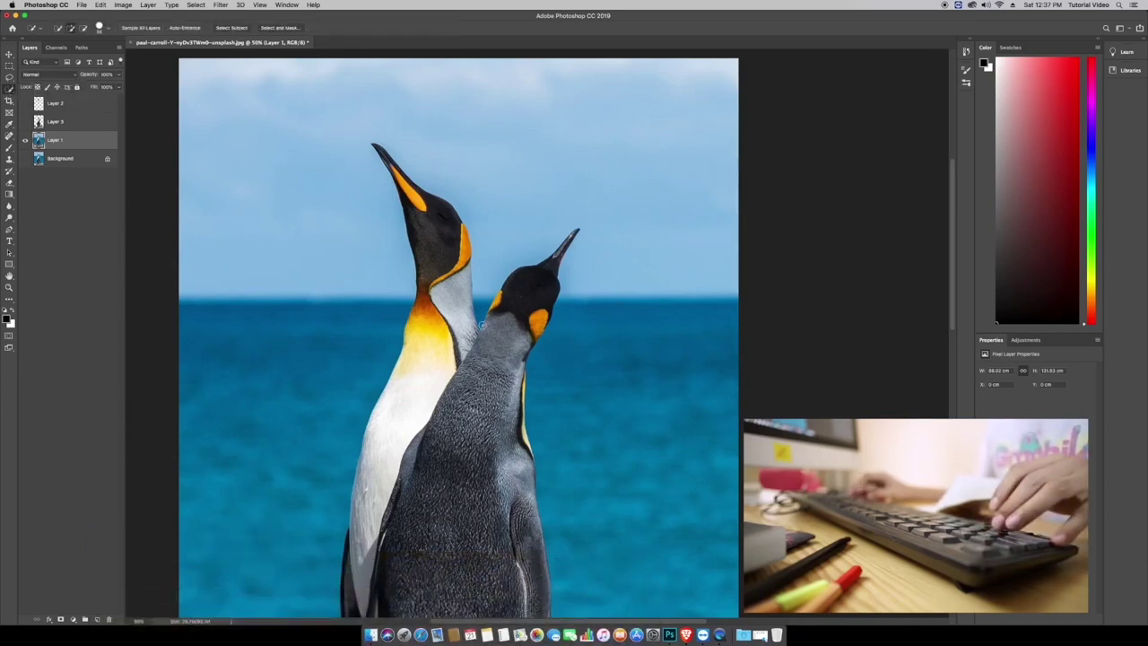
key("z")
left_click(454, 314, "alt")
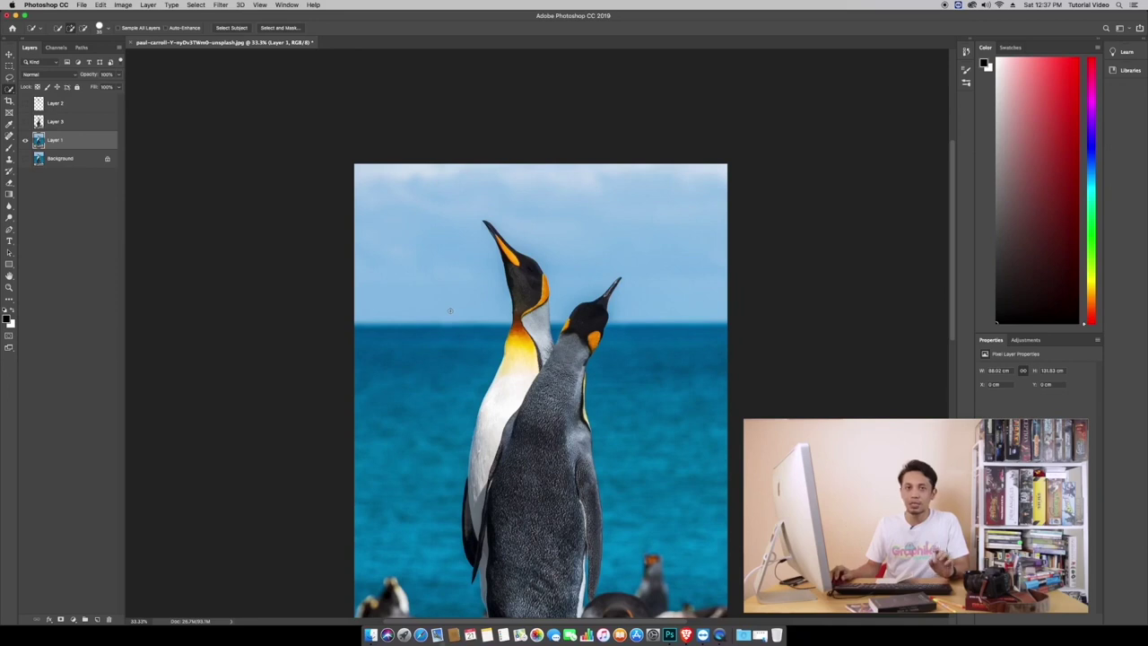
key("z")
left_click(515, 289)
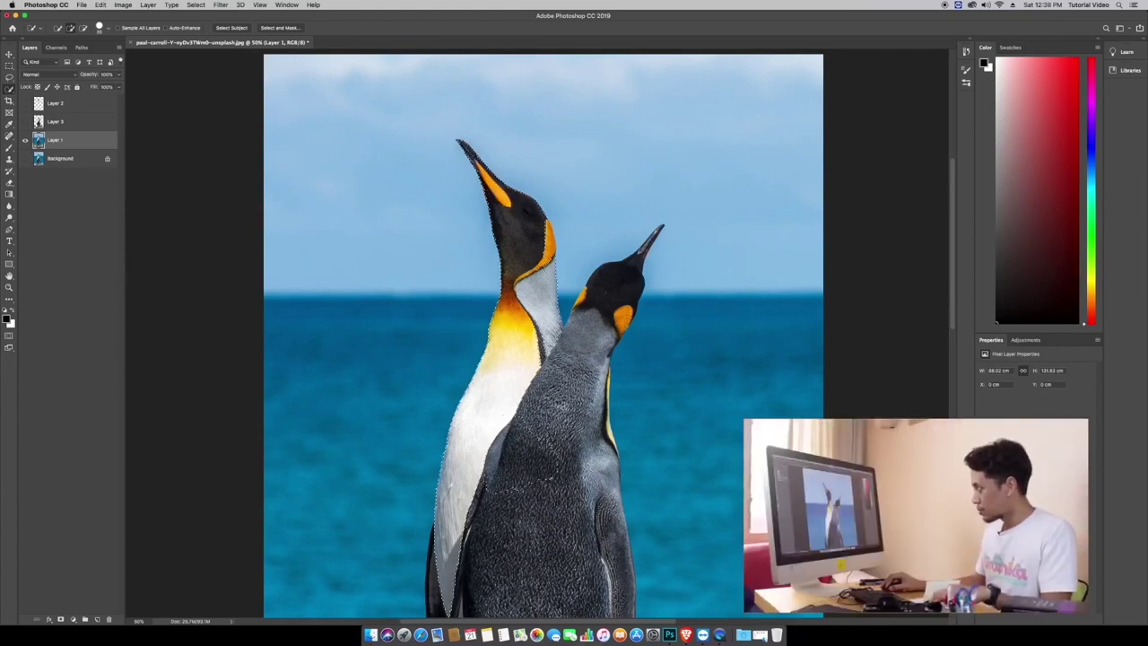
- Brush the selection down the penguin's chest and lower belly, resizing the brush with ] and [
scroll(539, 273, "down", 5)
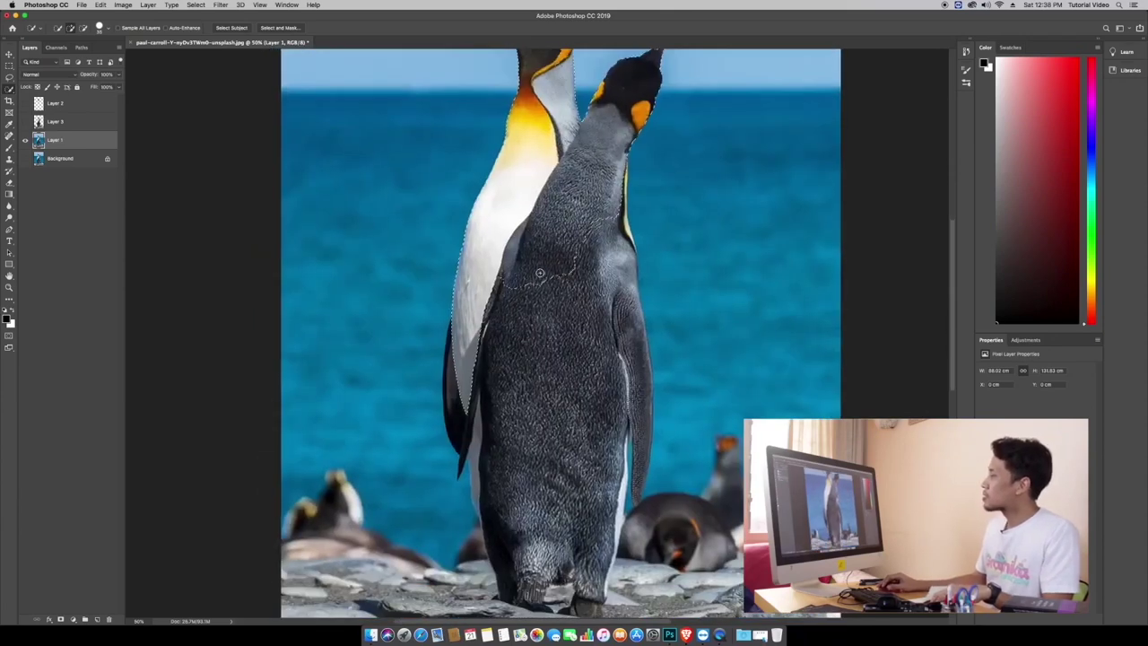
left_click_drag(540, 273, 544, 369)
left_click_drag(549, 467, 542, 473)
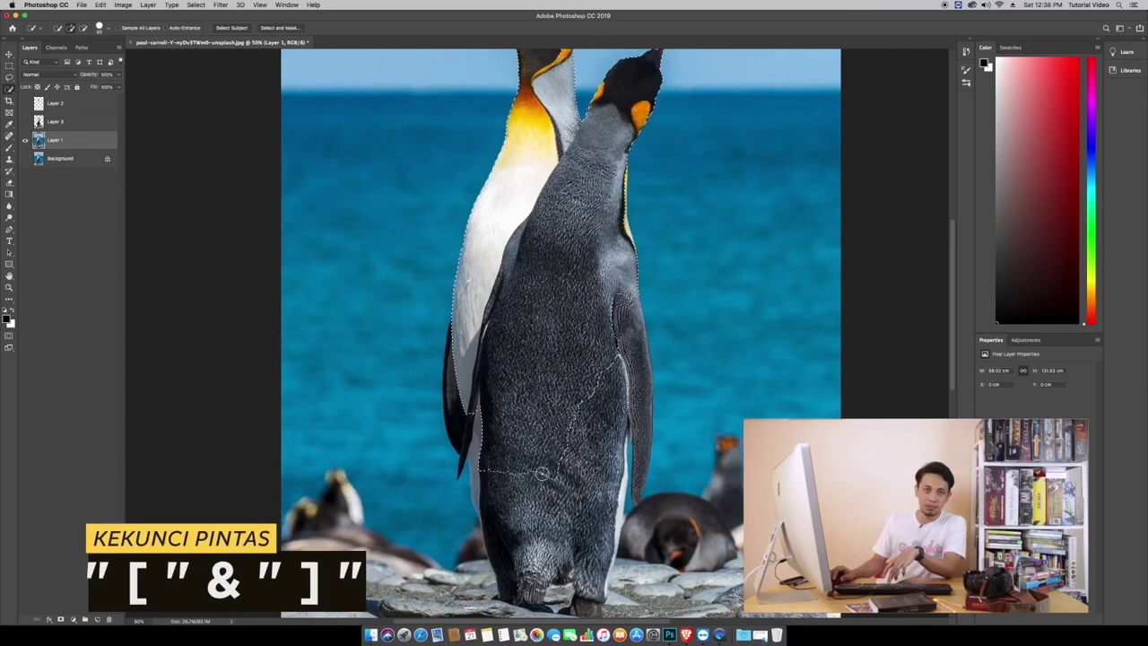
key("bracketright")
left_click_drag(568, 458, 564, 511)
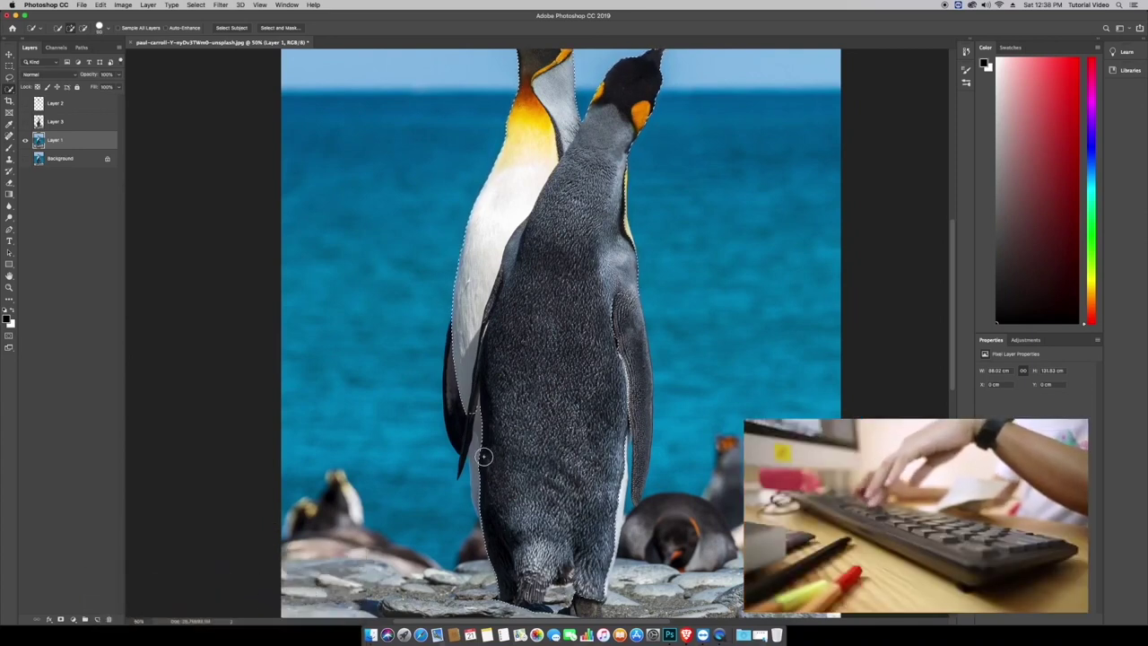
key("bracketleft")
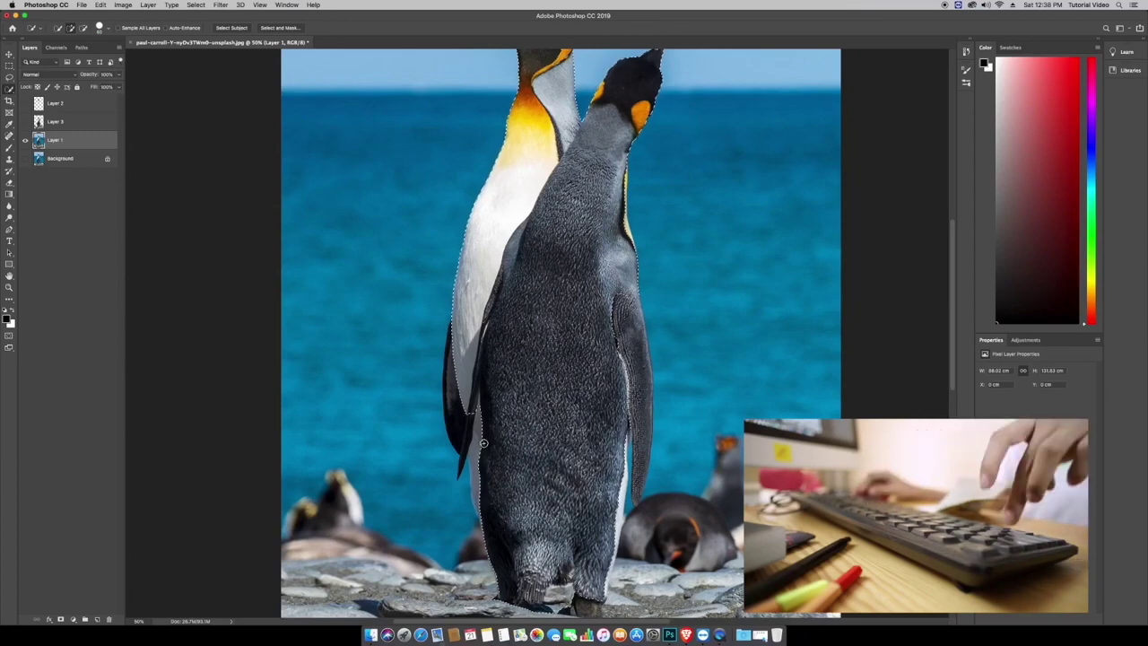
scroll(488, 443, "up", 3)
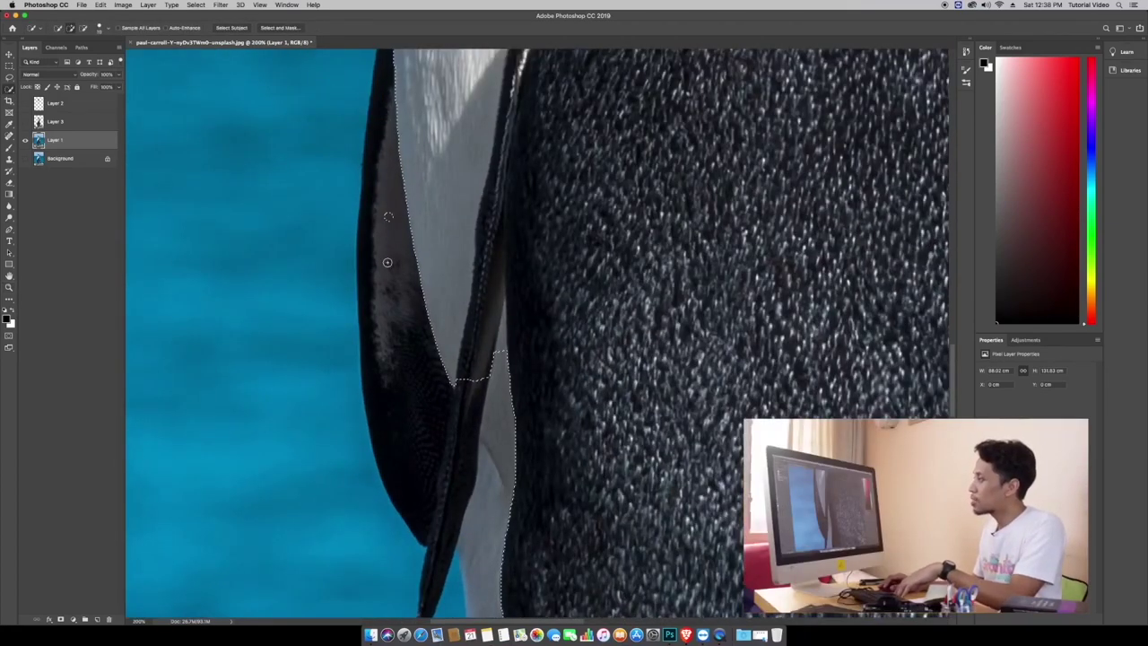
- Add the dark flipper edge and the smaller penguin's beak tip to the Quick Selection
left_click_drag(387, 262, 412, 427)
scroll(418, 442, "down", 3)
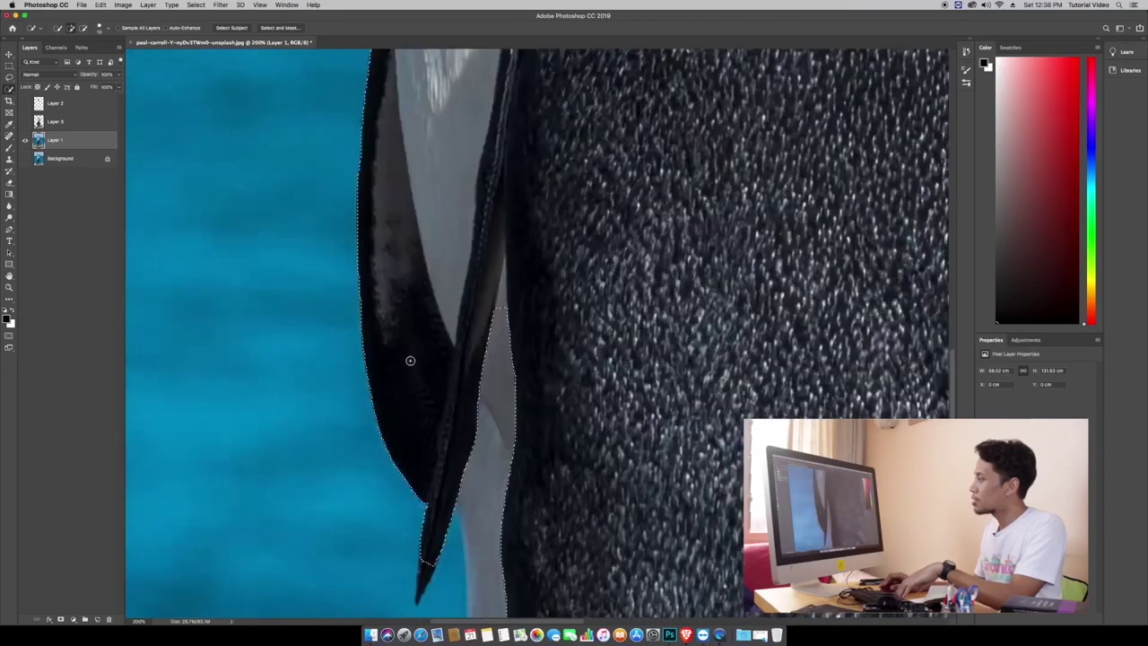
scroll(437, 388, "down", 5)
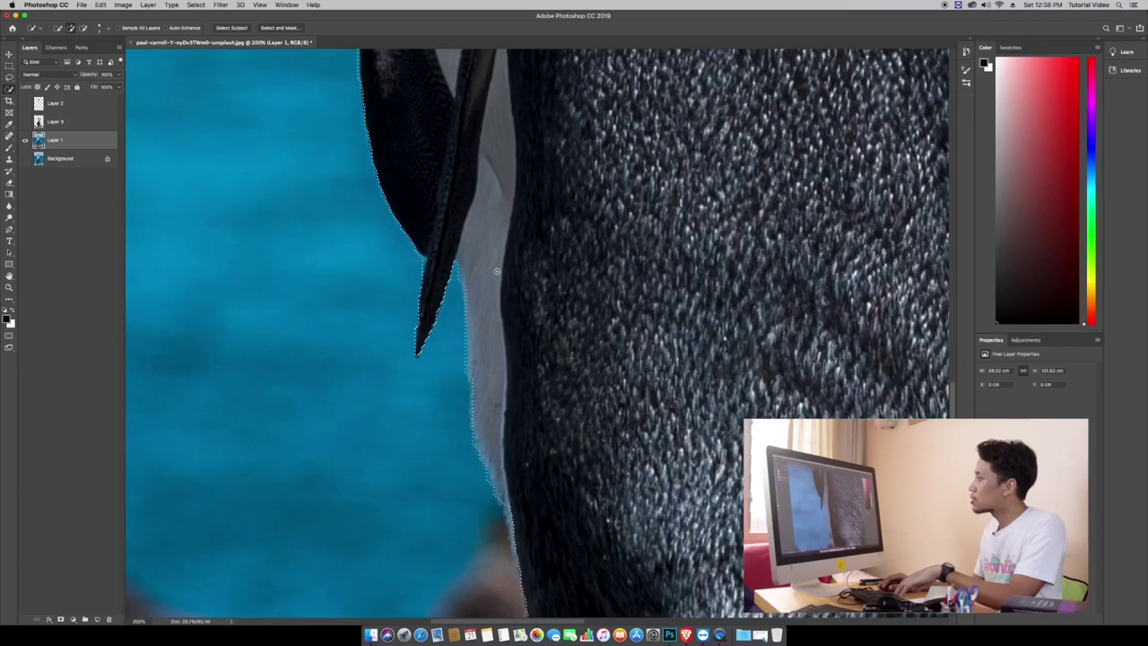
key("z")
left_click(548, 308, "alt")
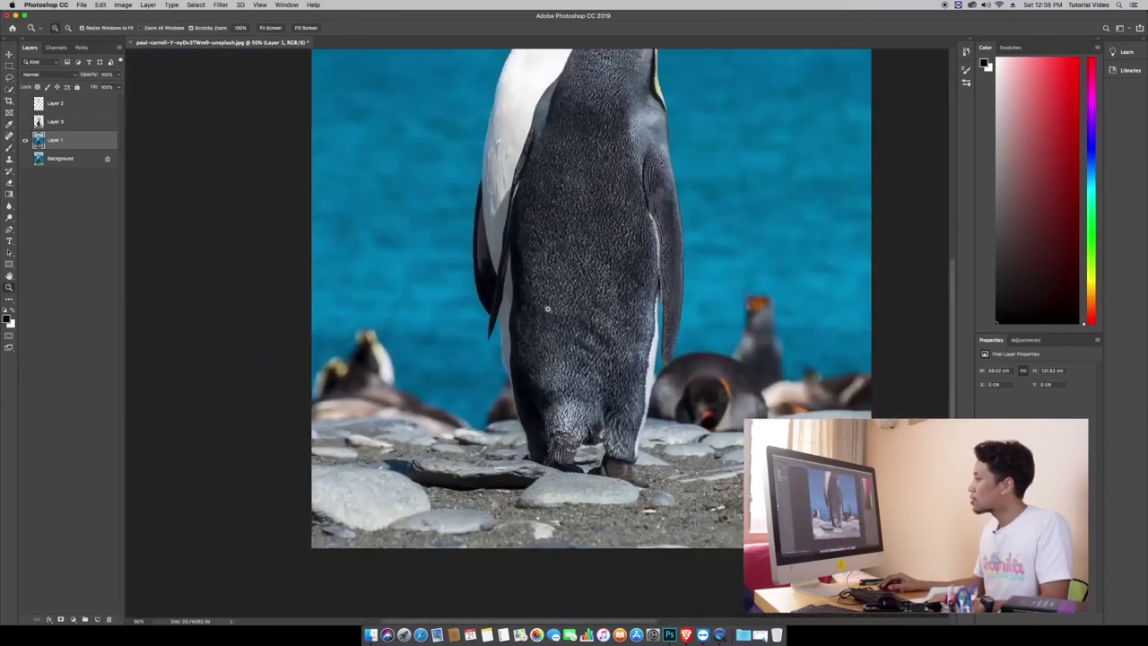
scroll(543, 341, "up", 5)
scroll(529, 375, "up", 5)
scroll(528, 373, "up", 2)
scroll(538, 359, "up", 1)
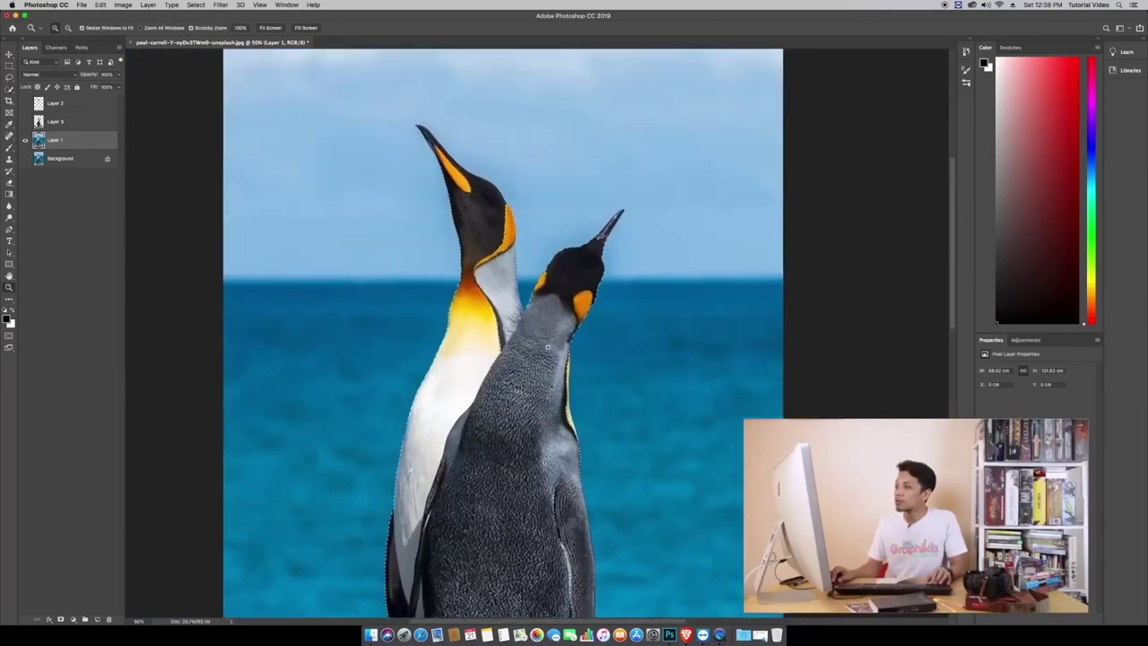
left_click(605, 235)
left_click(607, 236)
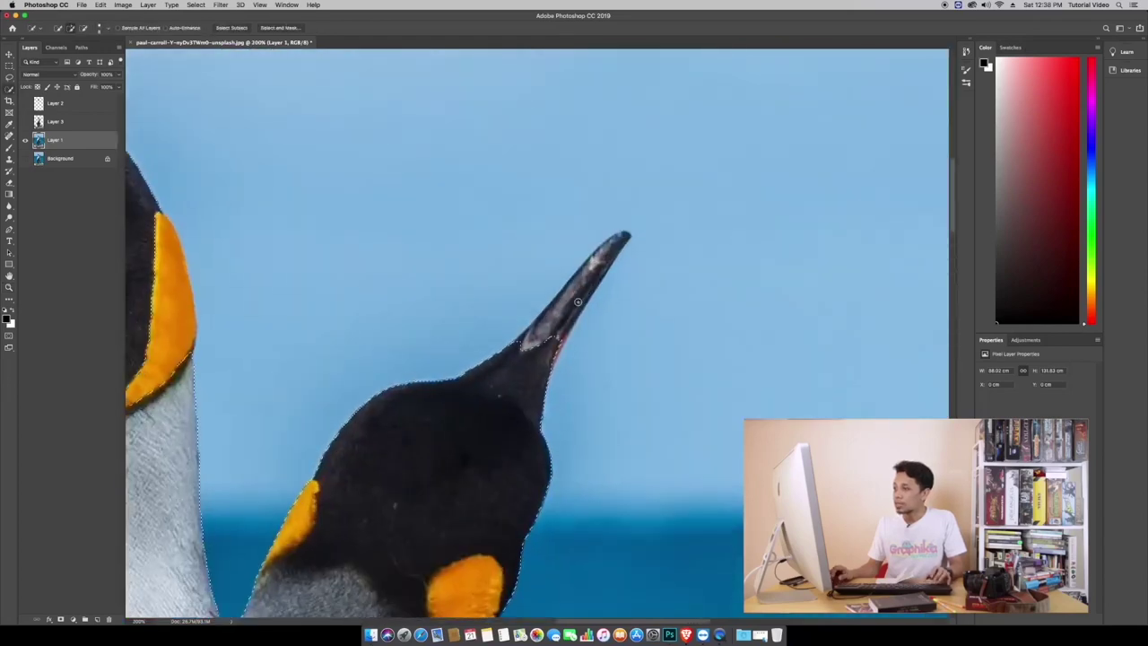
key("w")
left_click_drag(613, 238, 577, 282)
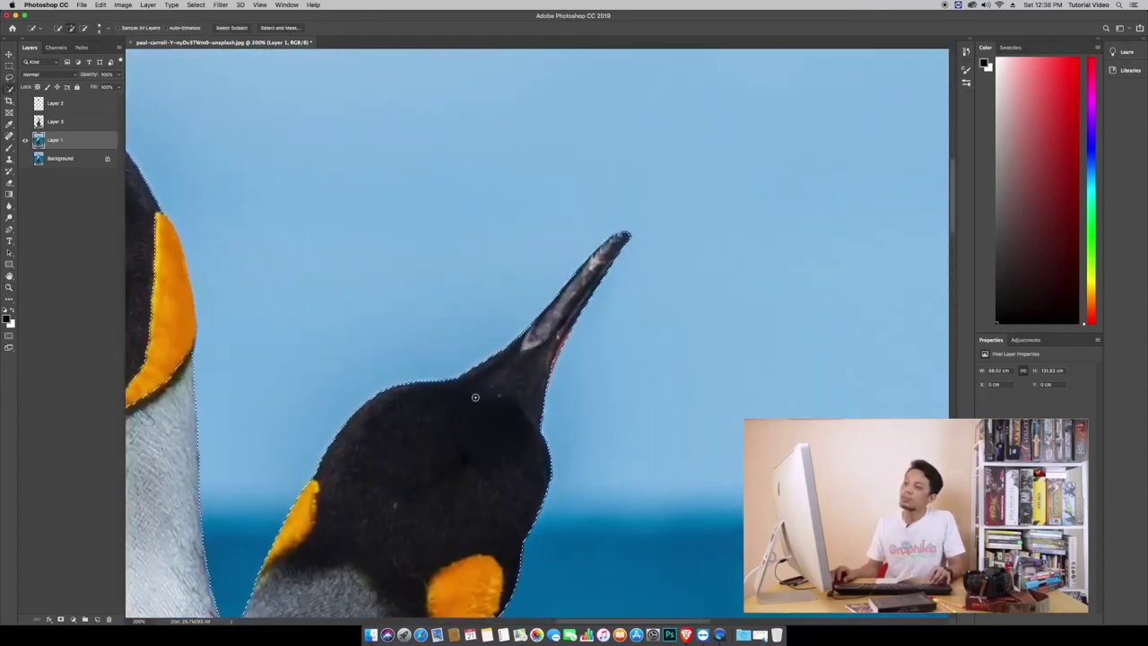
- Zoom in on the penguin's feet on the rocks to refine the selection there
key("z")
left_click(485, 437, "alt")
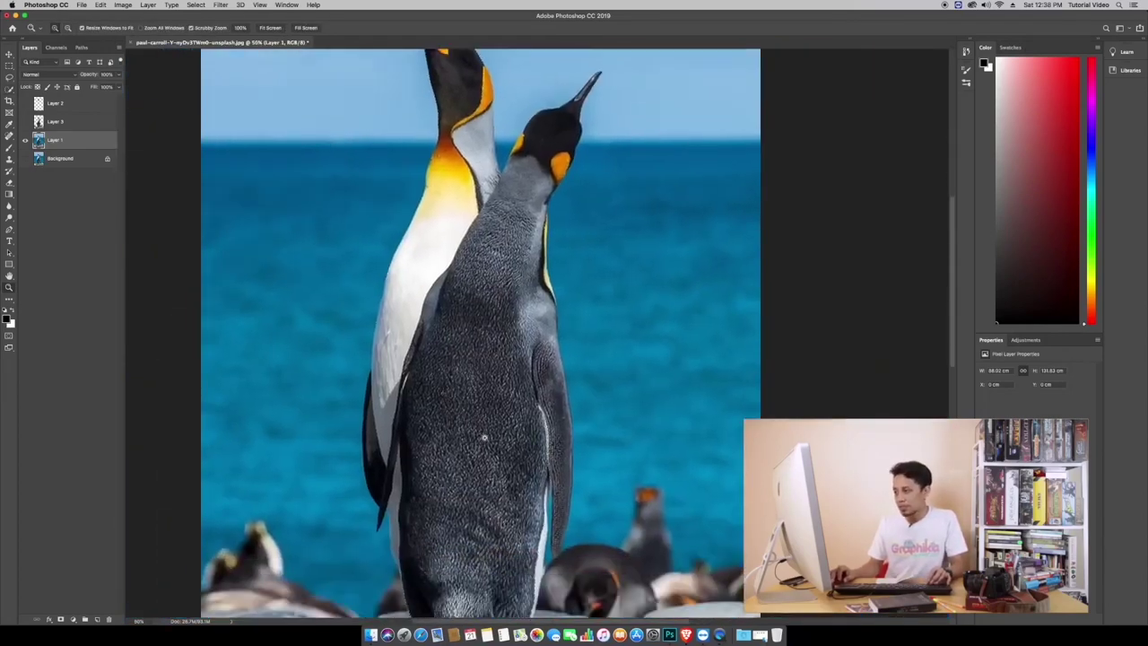
left_click_drag(485, 438, 494, 259)
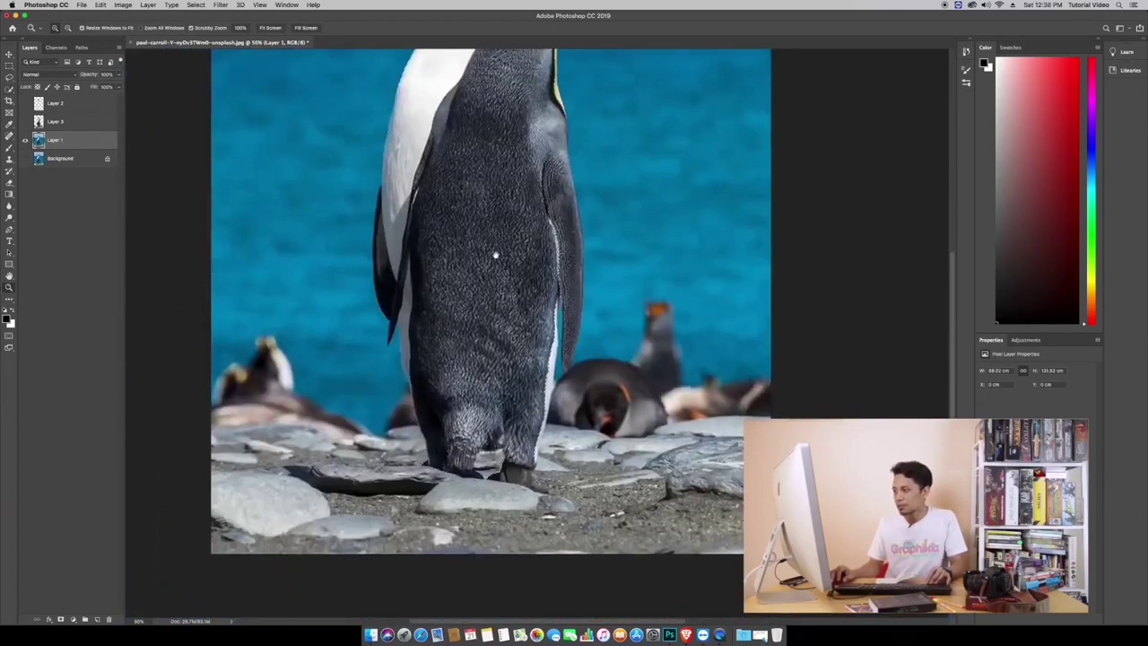
left_click(523, 420)
key("w")
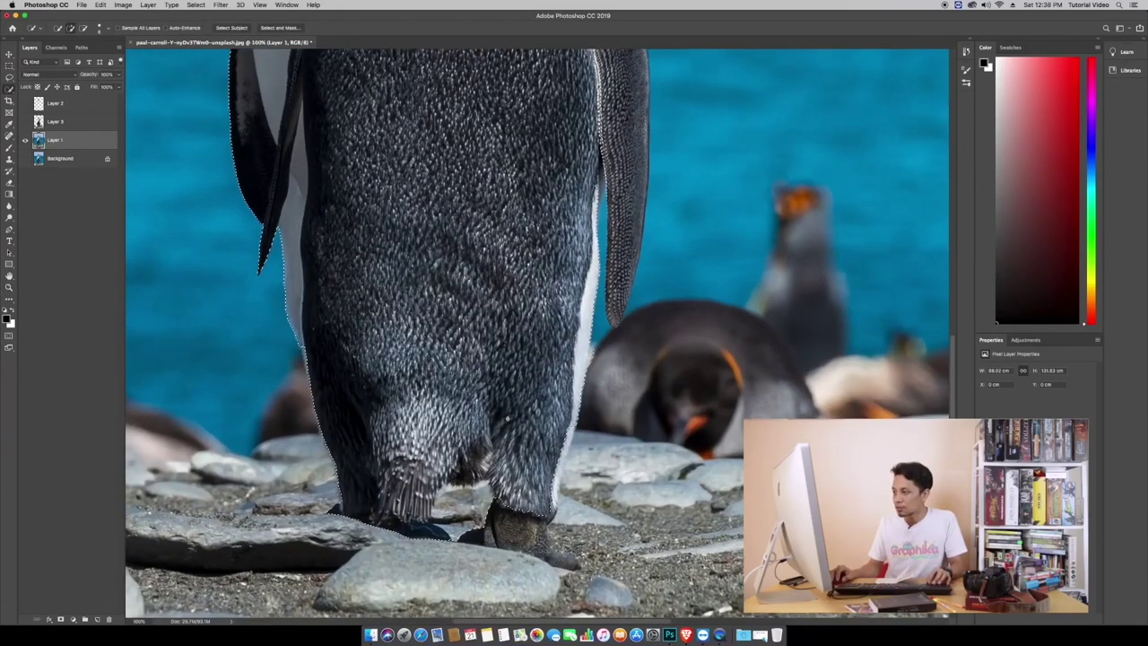
left_click_drag(507, 419, 621, 406)
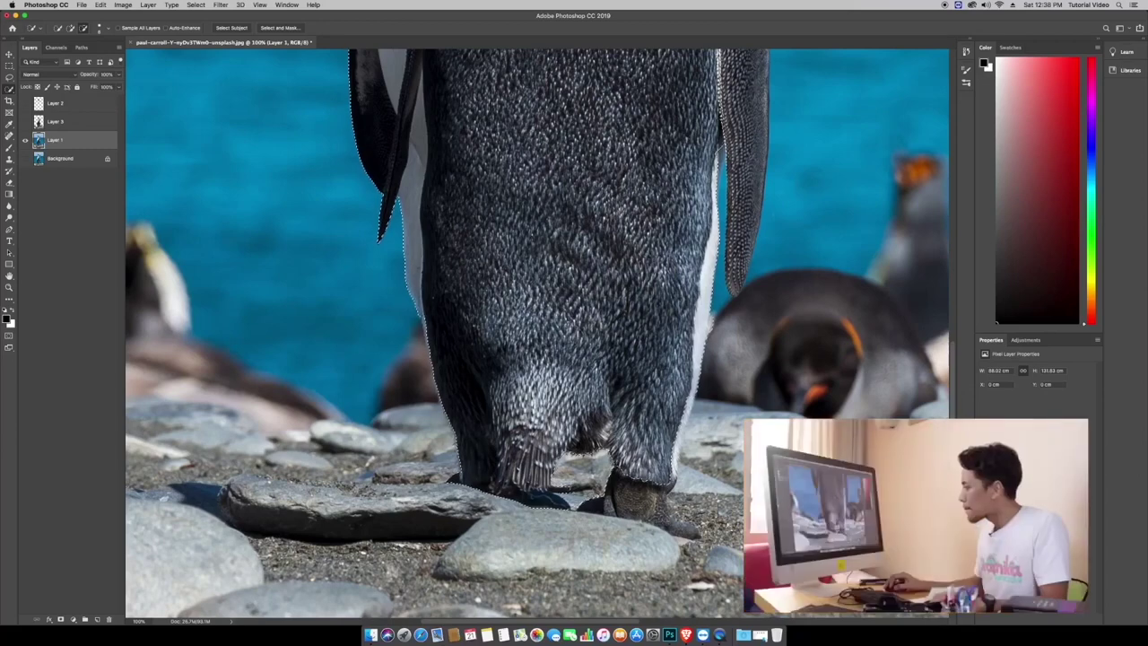
- Fit the image on screen and zoom out to review both penguins down to the rocks
key("z")
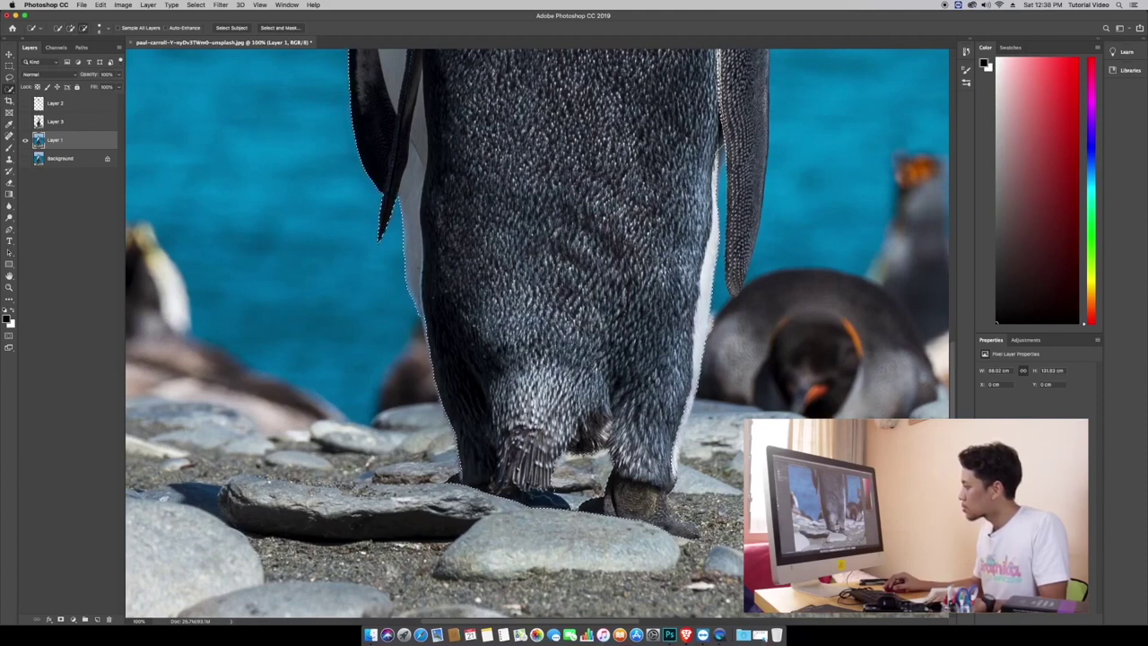
key("z")
key("super+0")
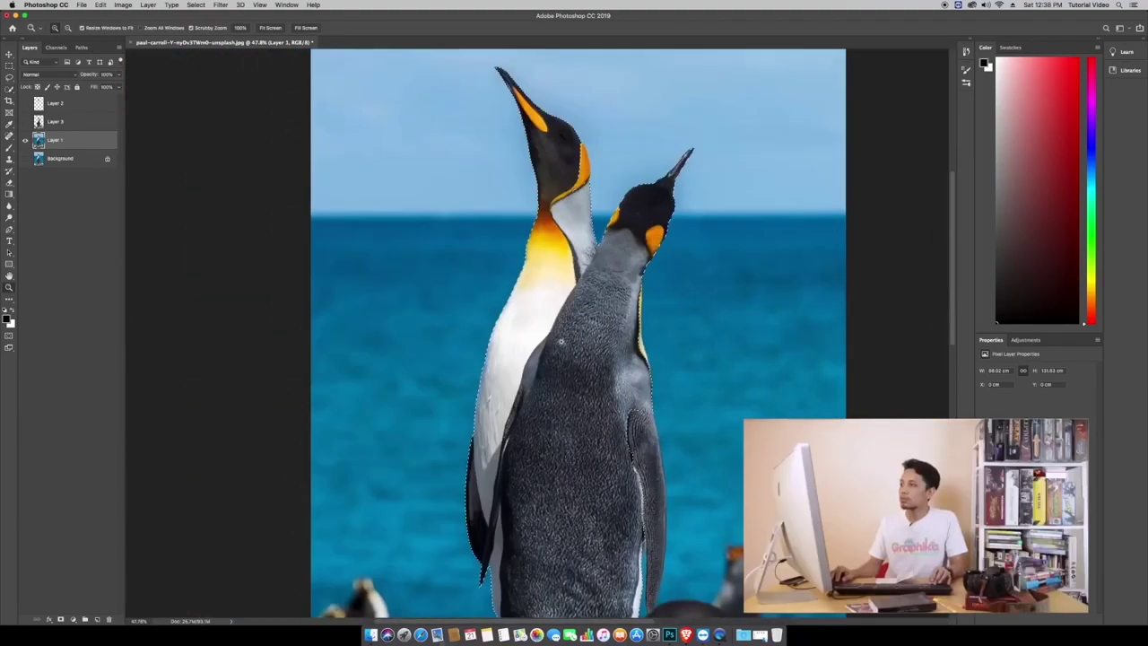
key("super+minus")
left_click_drag(556, 269, 536, 287)
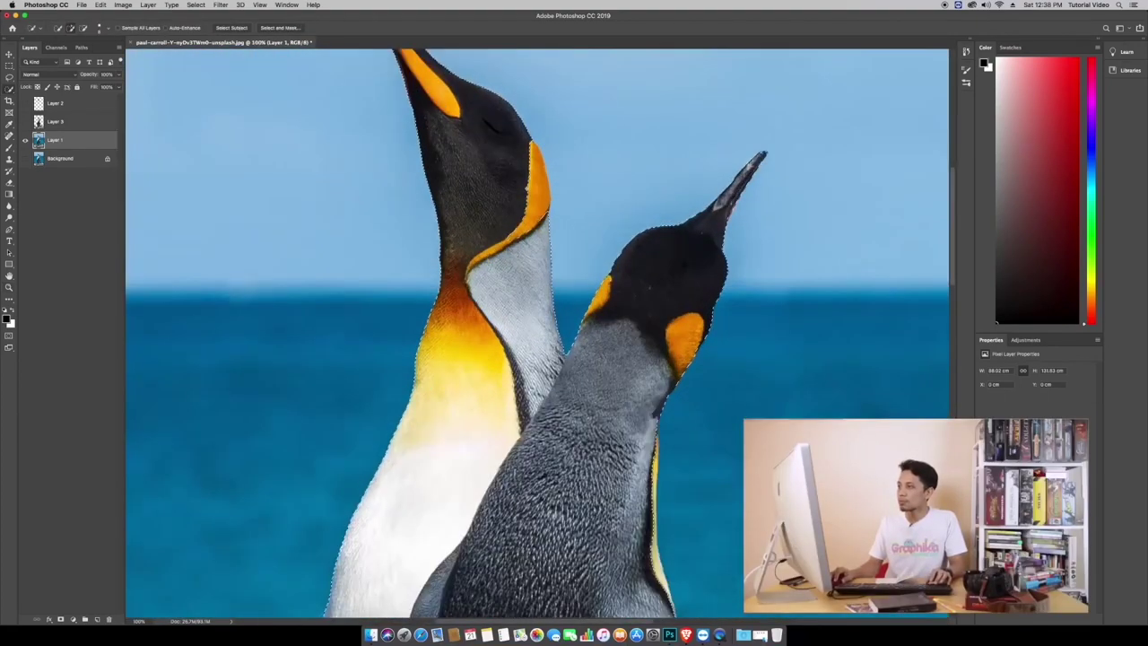
key("w")
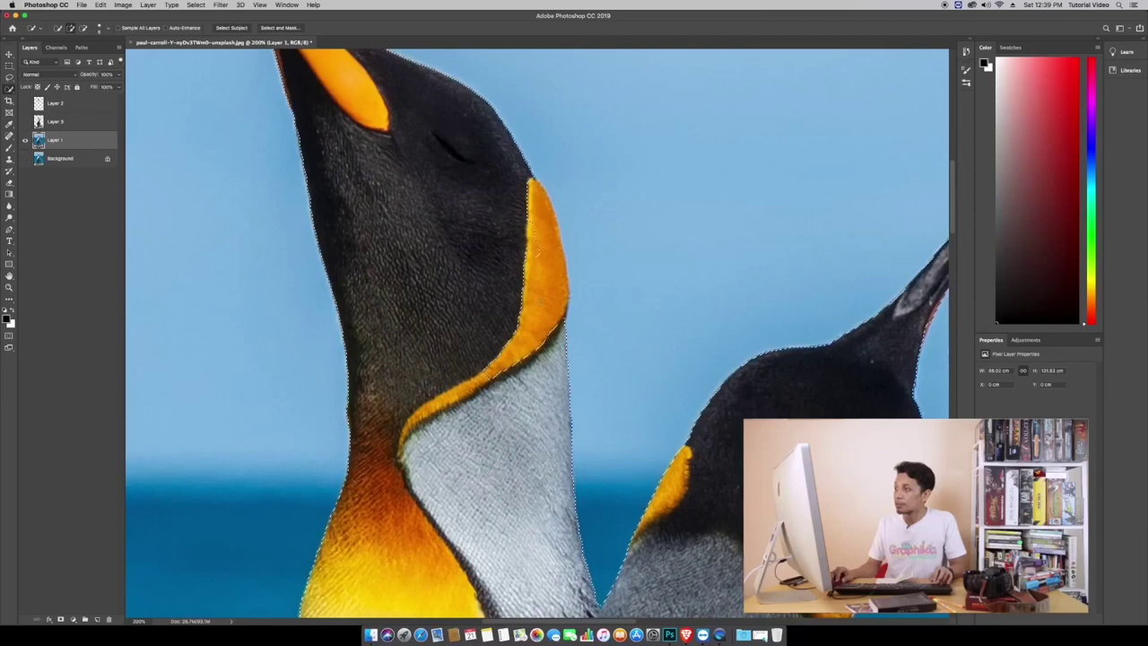
key("z")
key("super+minus")
key("super+minus")
key("super+minus")
key("super+minus")
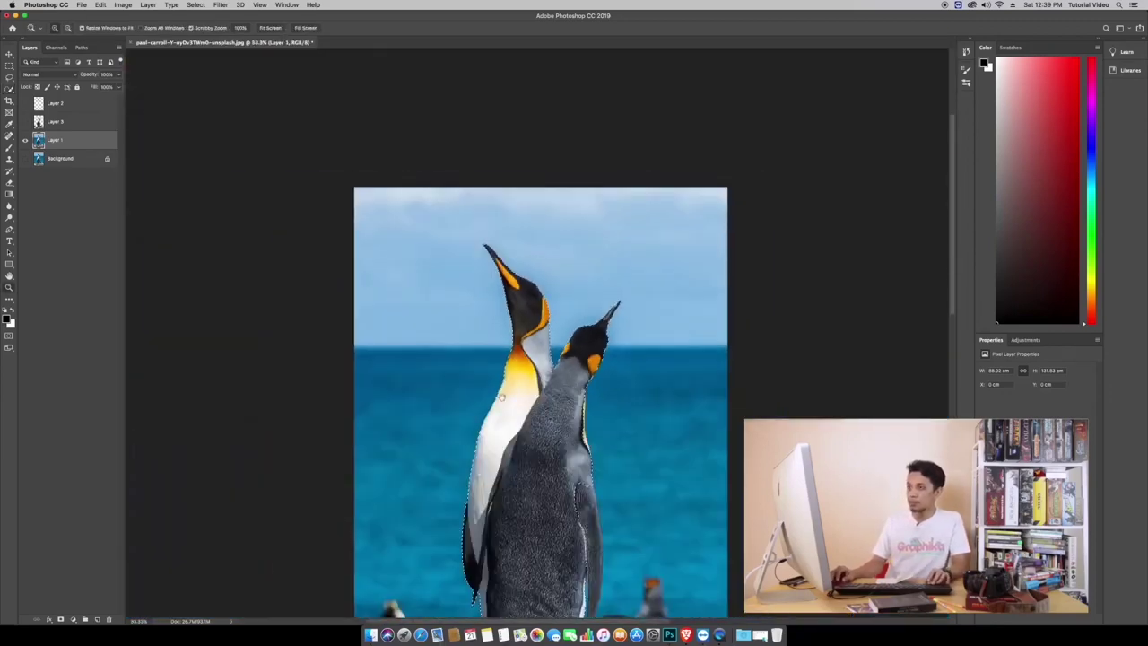
left_click_drag(535, 439, 531, 355)
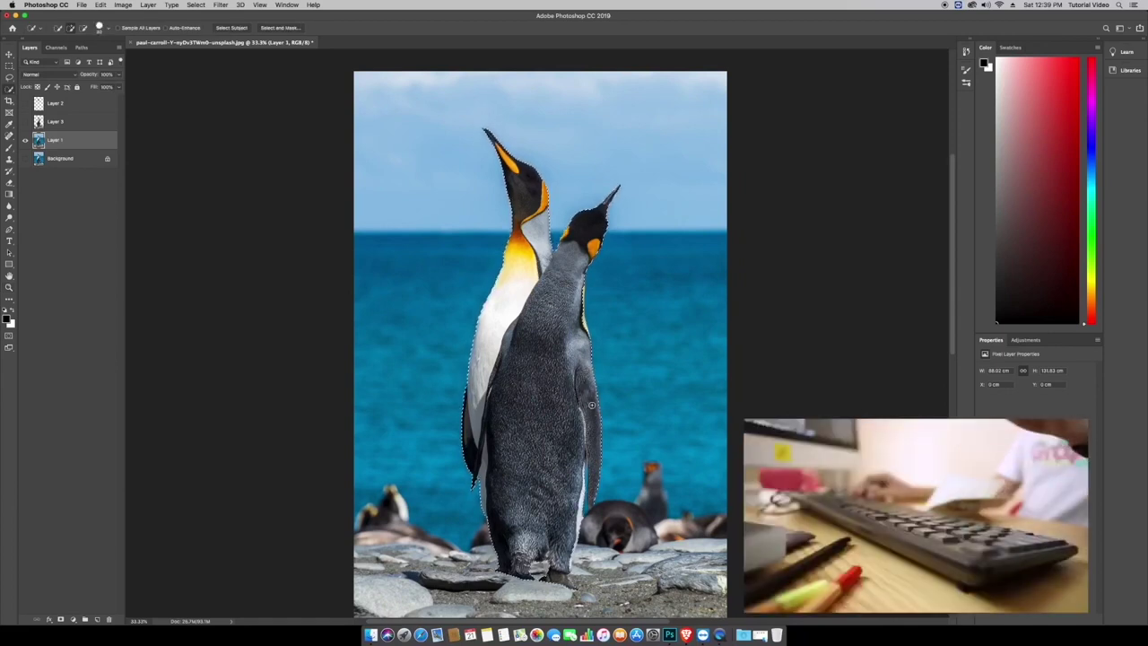
- Copy the selected penguins onto a new Layer 4, hide Layer 1, and deselect
key("super+j")
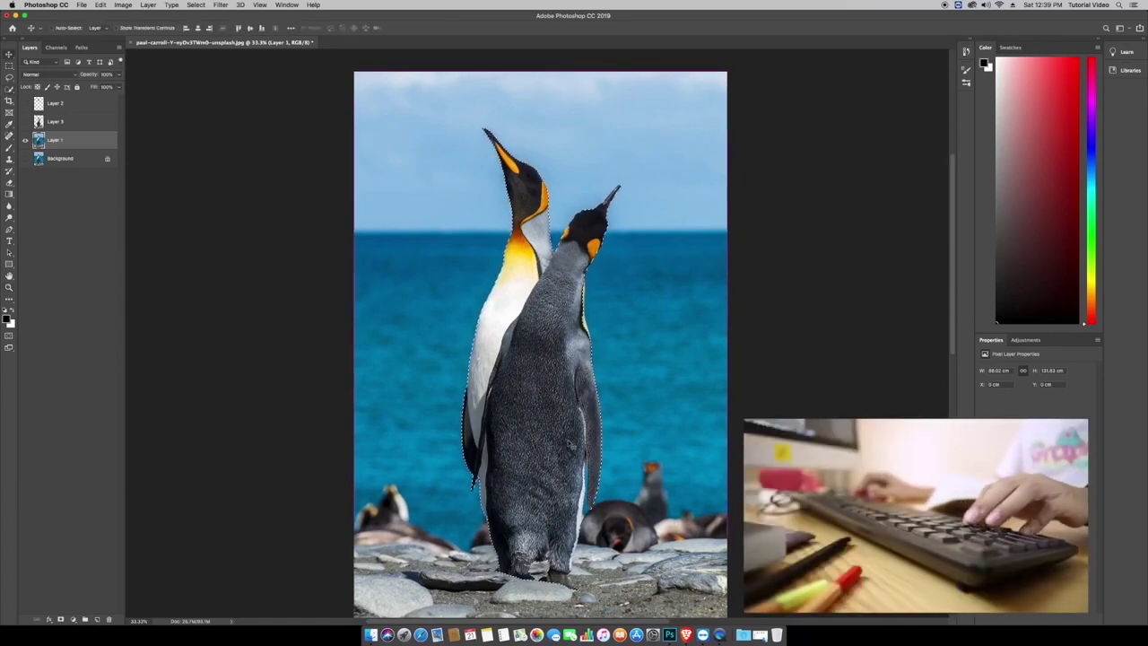
key("v")
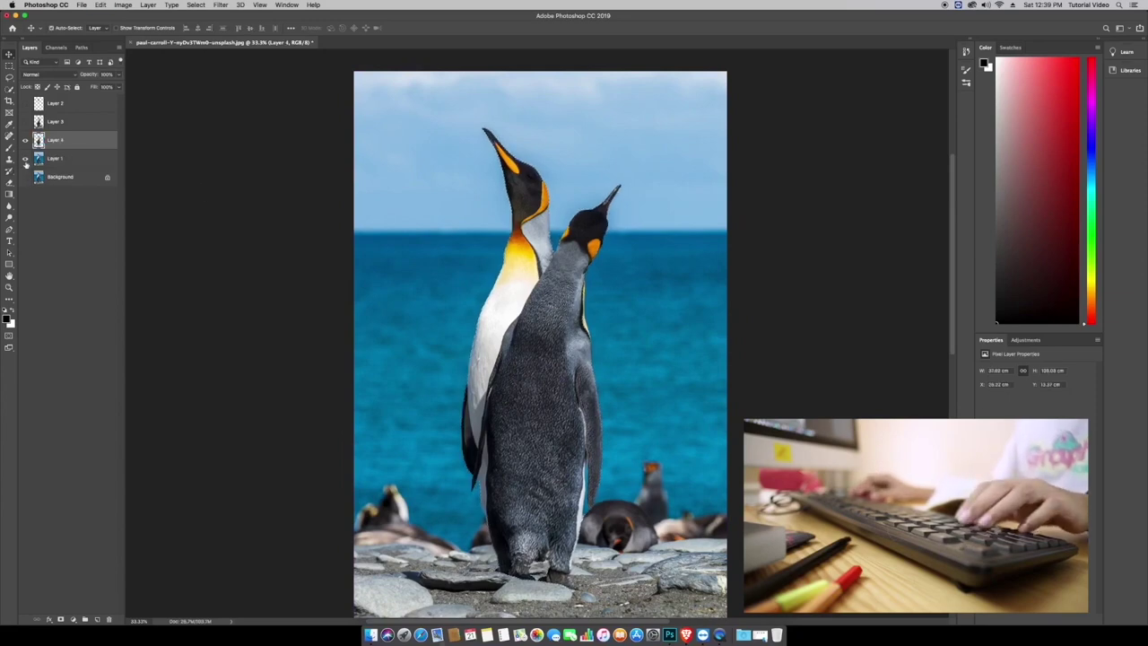
left_click(25, 159)
key("w")
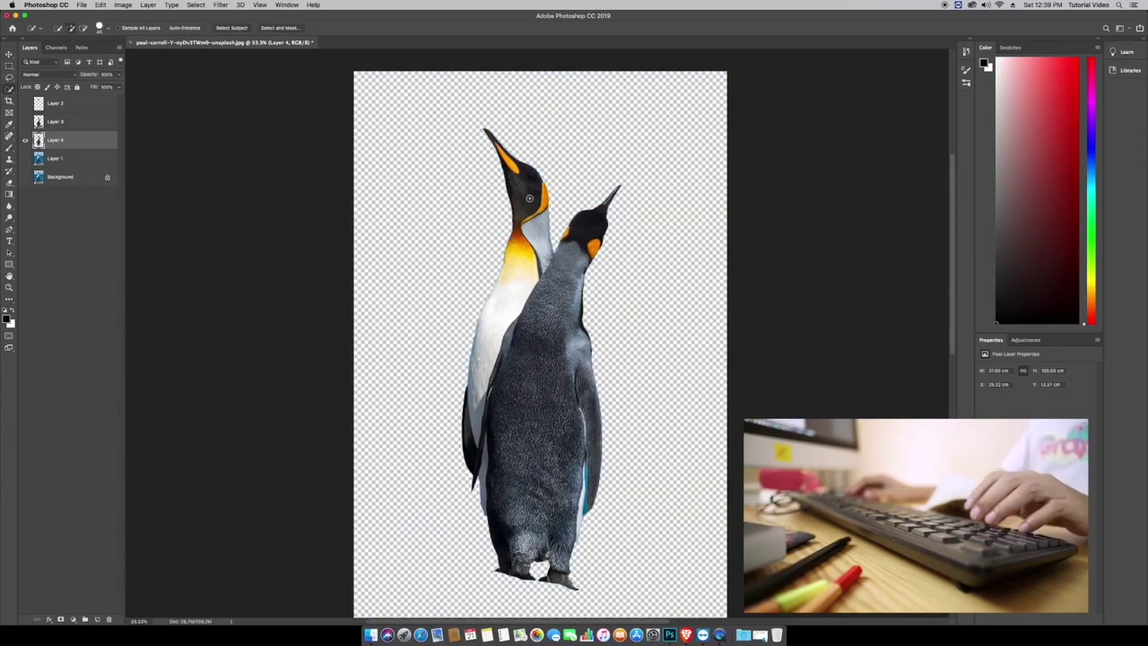
scroll(529, 197, "up", 3)
key("super+d")
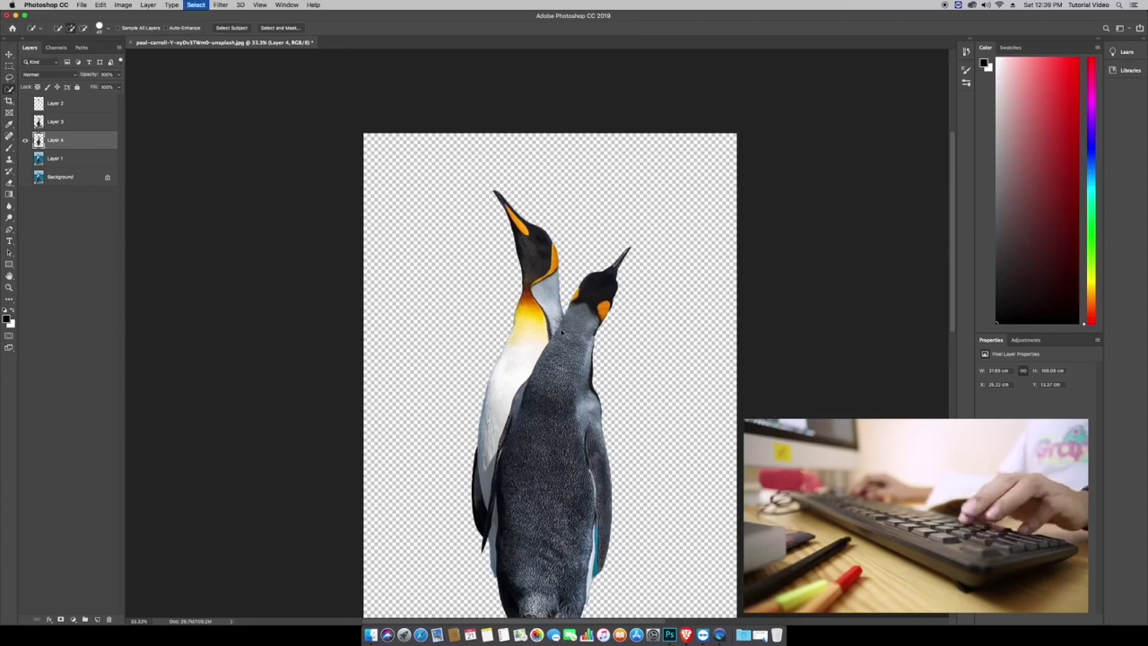
- Zoom to 100% on the penguin cut-out and pan around to inspect its edges
key("z")
mouse_move(552, 258)
left_mouse_down()
mouse_move(508, 287)
mouse_move(529, 466)
left_mouse_up()
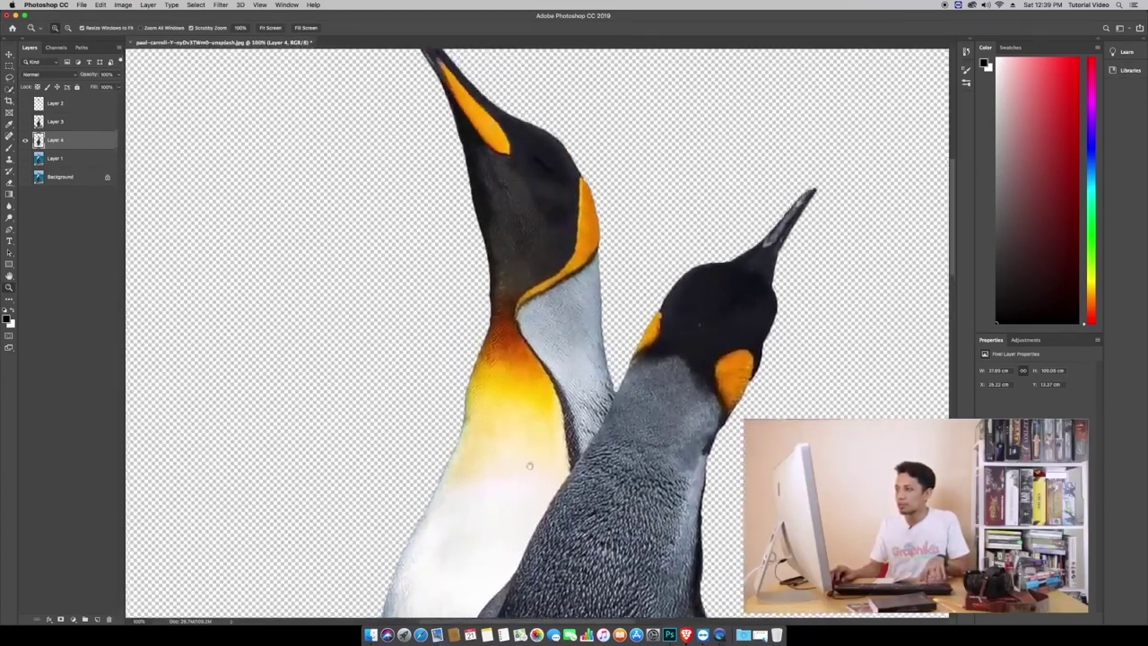
scroll(529, 466, "down", 5)
scroll(512, 243, "down", 5)
scroll(494, 277, "down", 5)
scroll(443, 380, "down", 5)
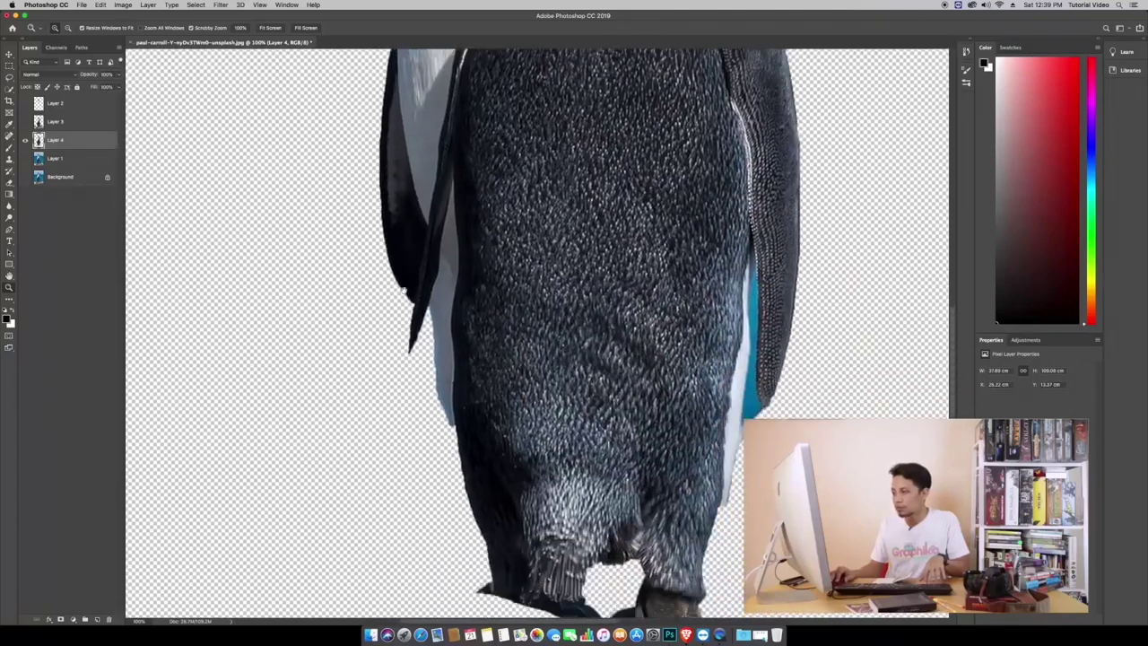
scroll(403, 289, "right", 2)
scroll(466, 323, "right", 3)
scroll(530, 350, "right", 5)
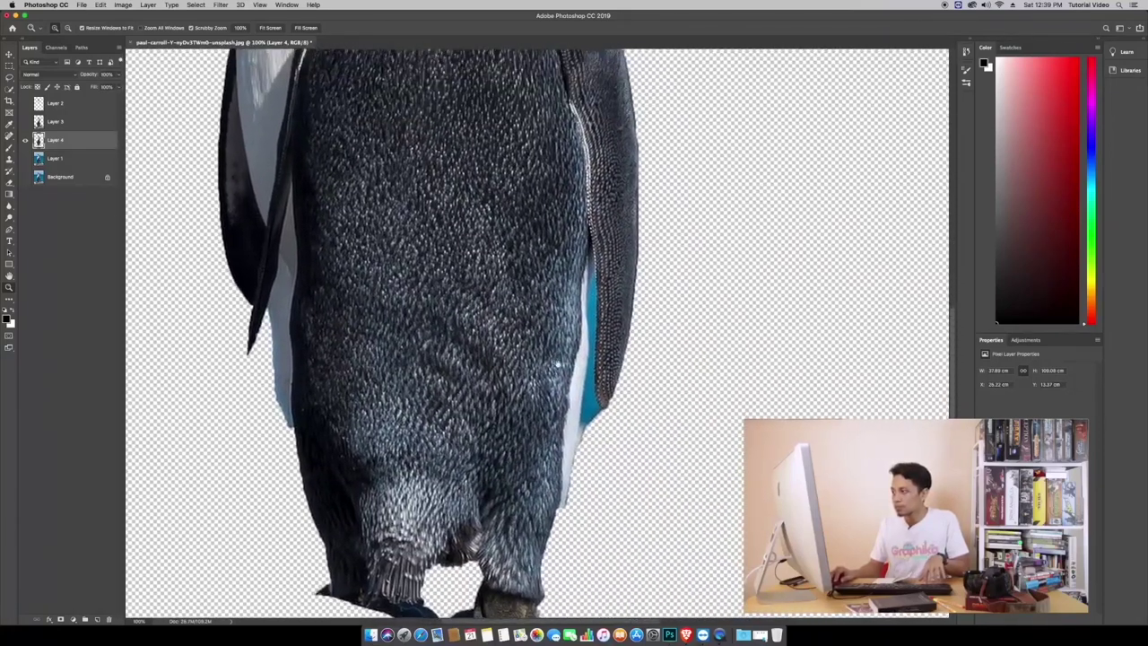
scroll(558, 363, "up", 2)
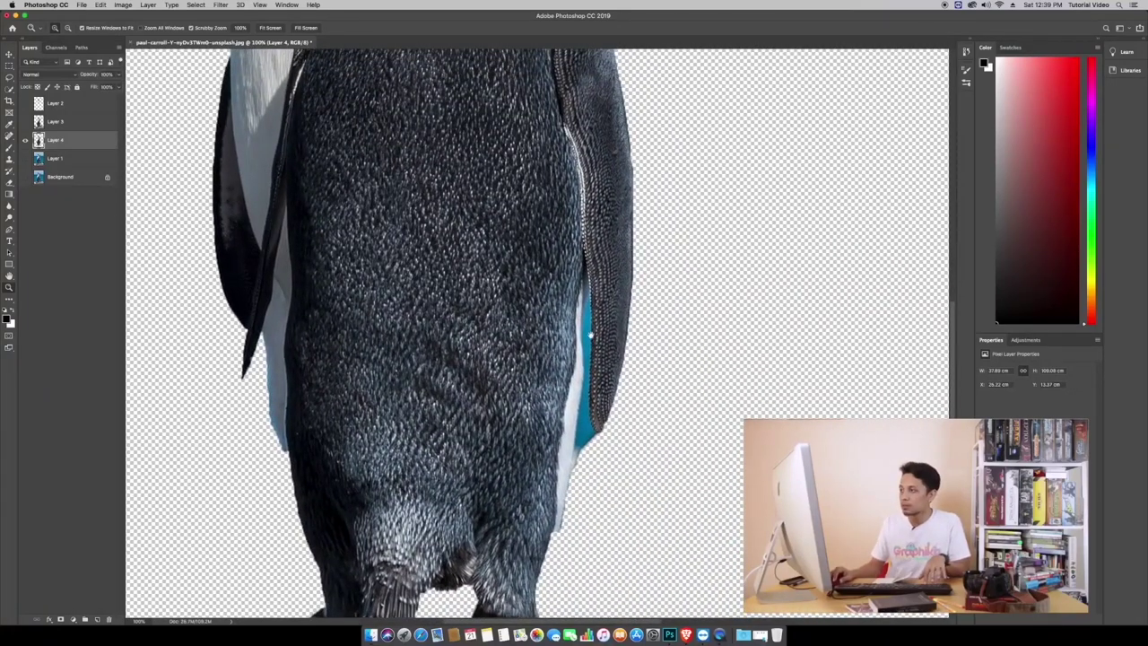
scroll(584, 316, "left", 3)
scroll(565, 260, "up", 5)
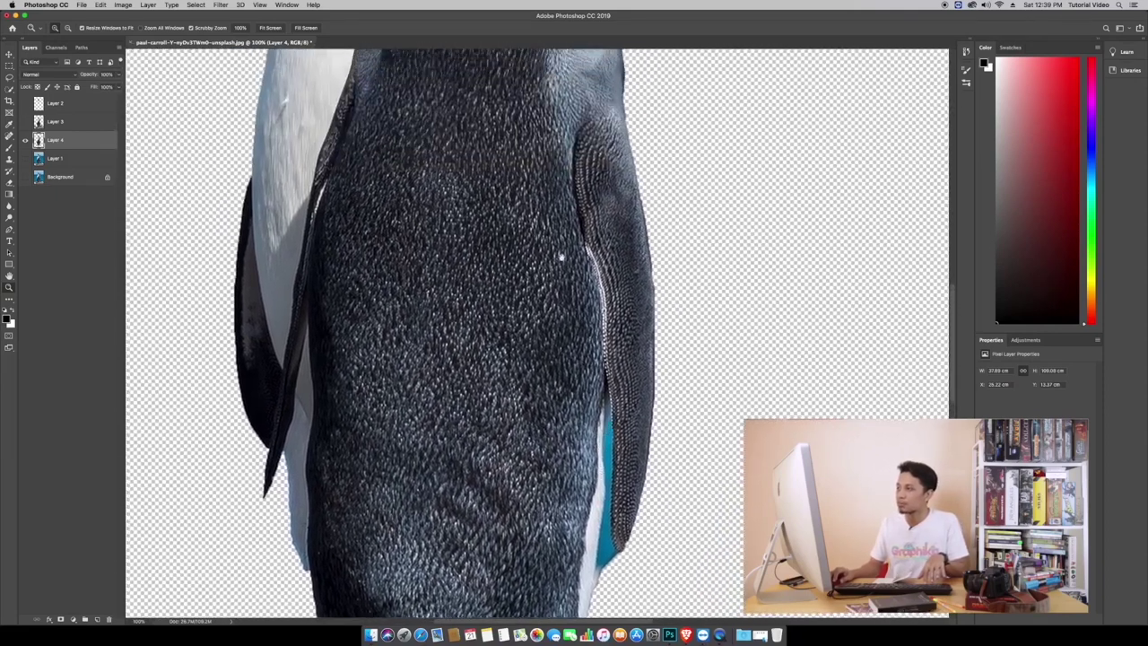
scroll(541, 326, "up", 3)
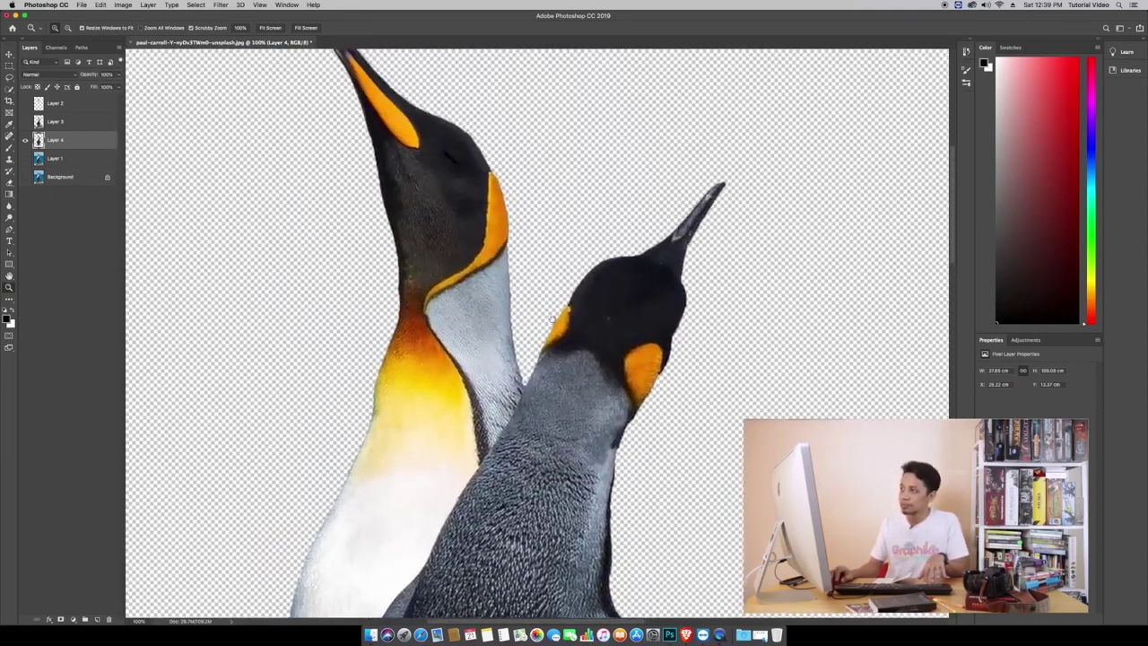
scroll(516, 323, "down", 4)
left_click(560, 417)
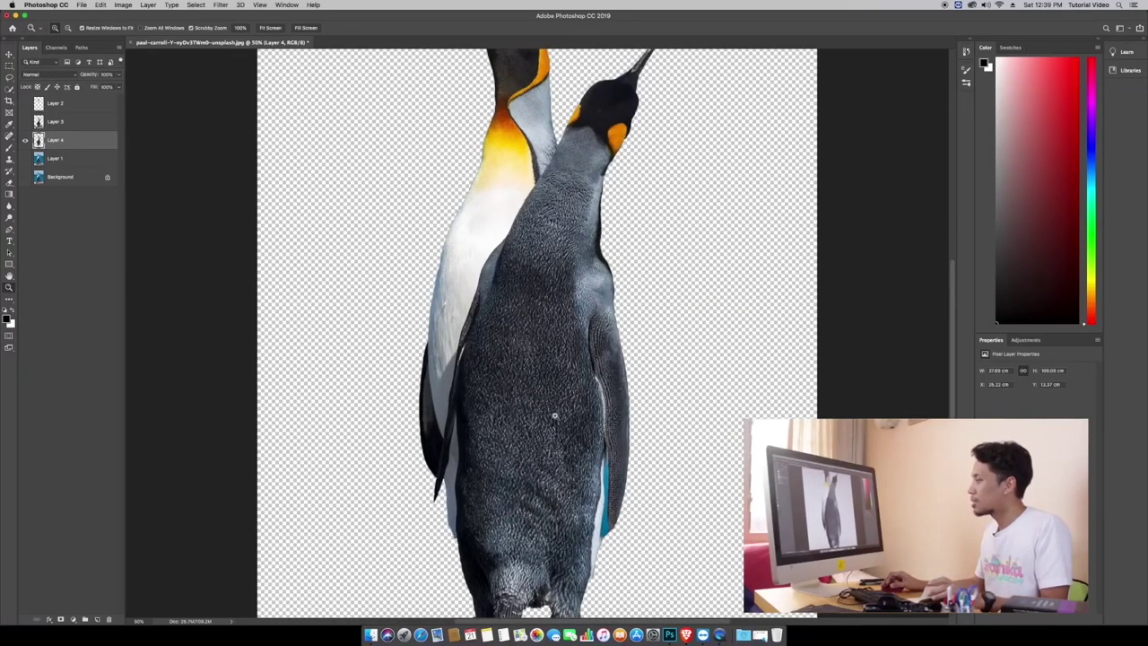
scroll(554, 415, "up", 5)
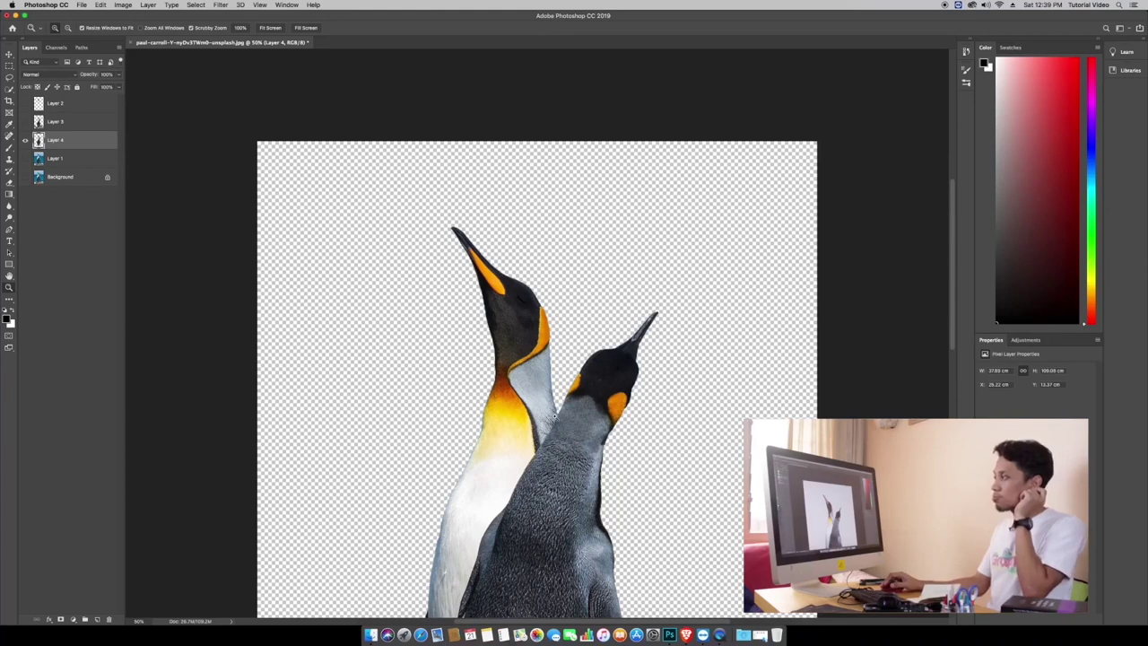
scroll(554, 415, "down", 1)
scroll(554, 415, "down", 1)
scroll(554, 416, "down", 3)
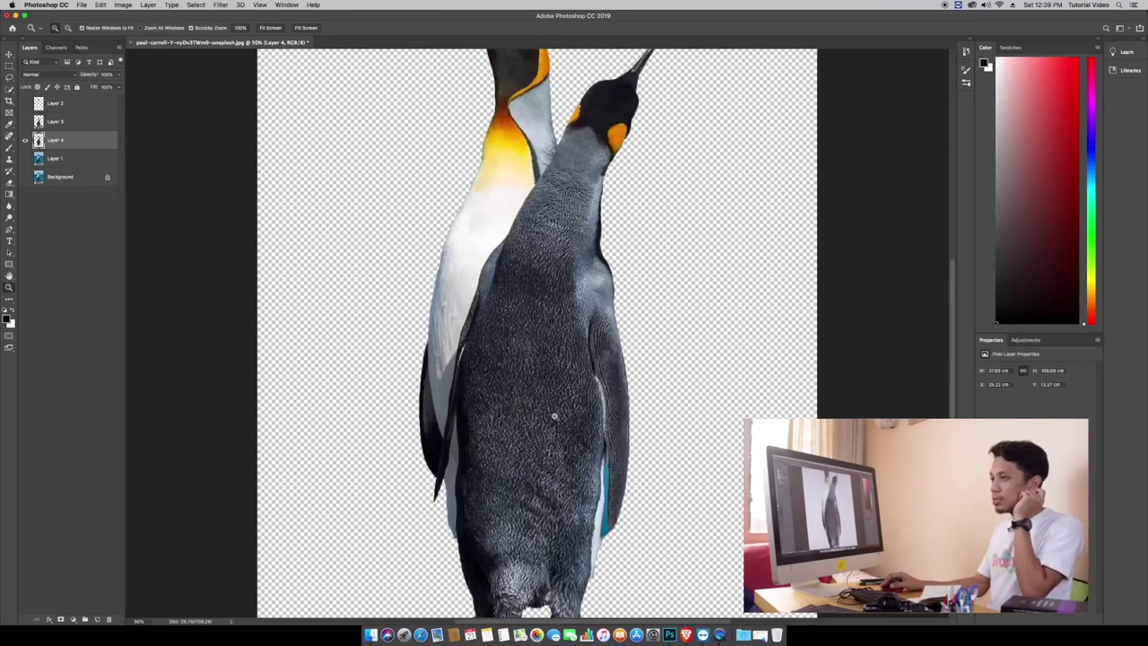
scroll(555, 416, "left", 1)
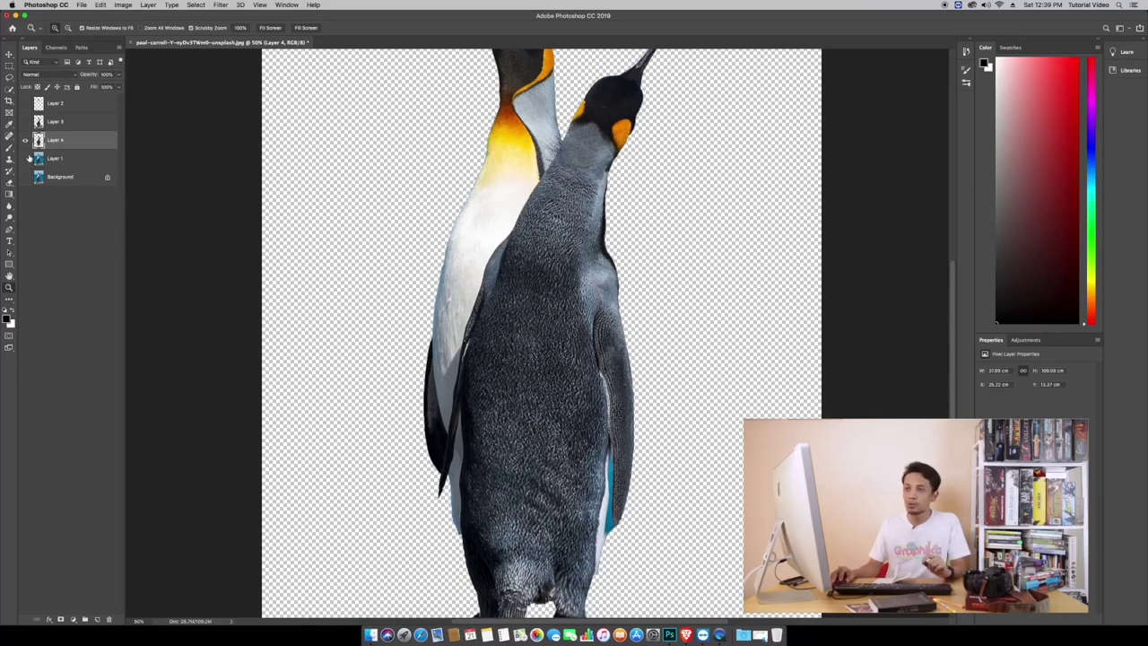
- Make Layer 1 visible and active again, and view it at 100% size
left_click(26, 158)
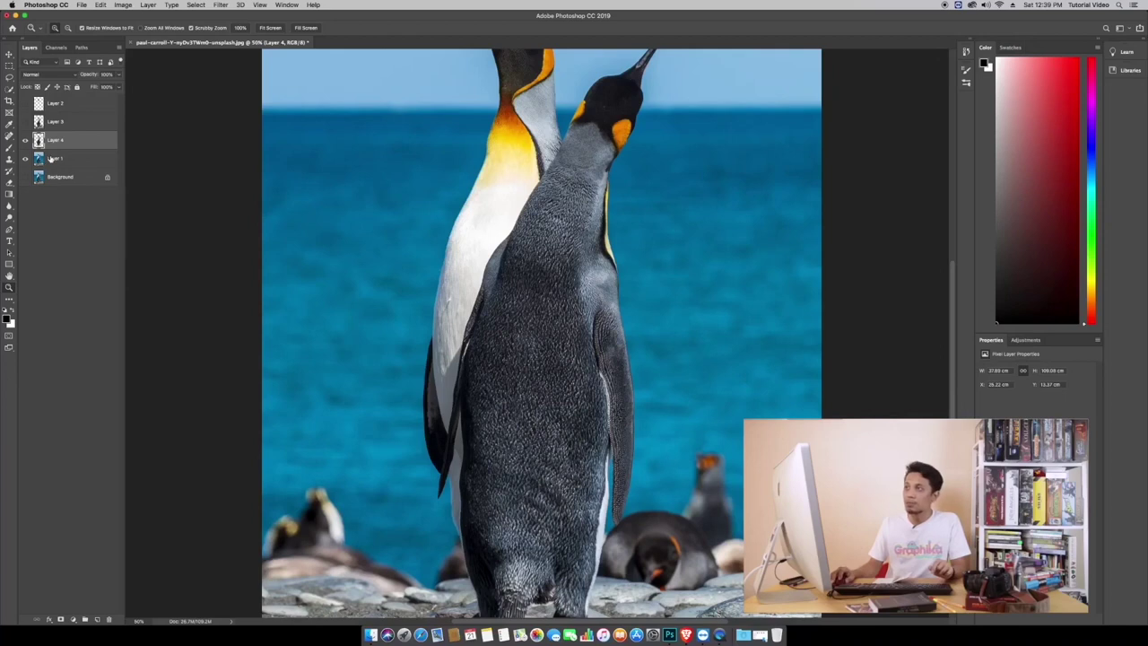
left_click(51, 158)
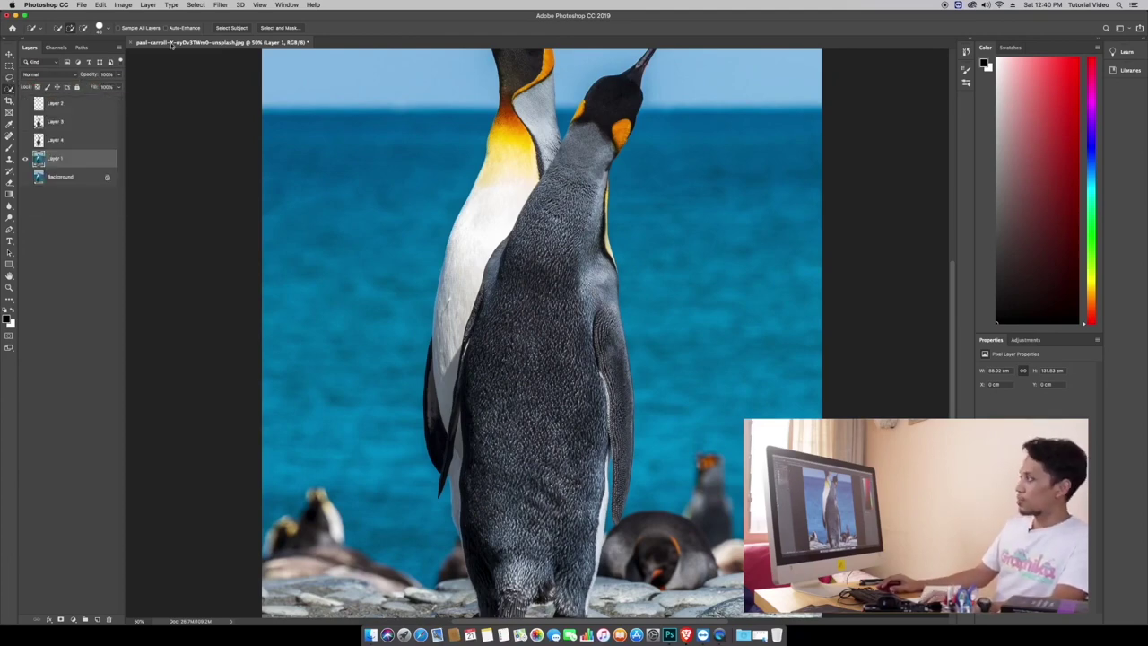
left_click(237, 29)
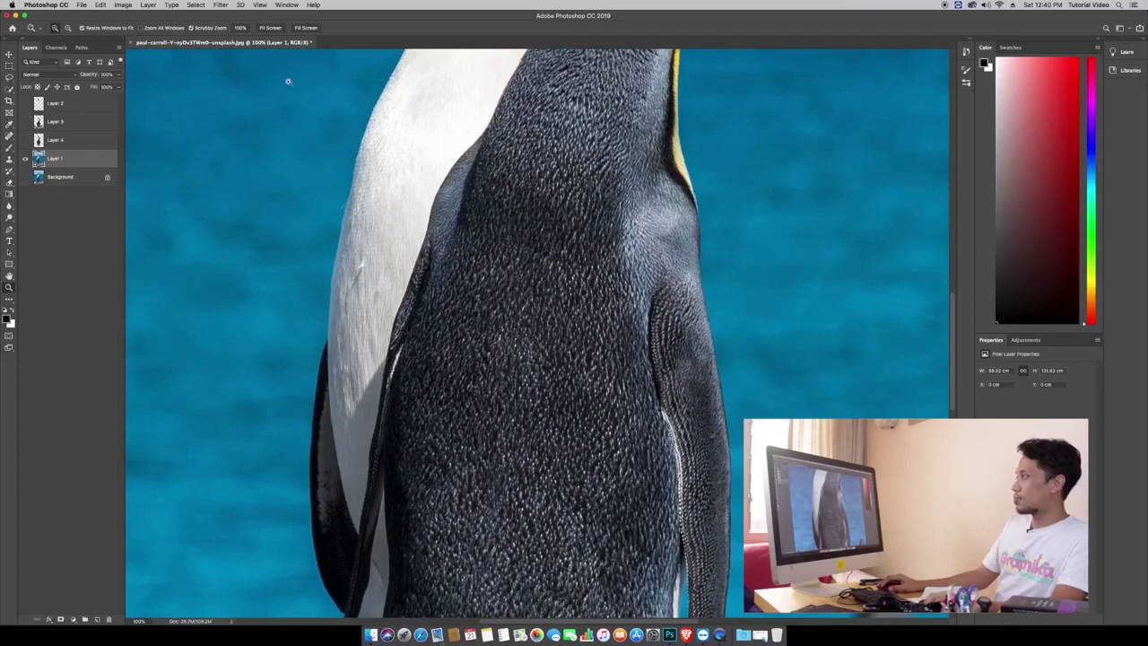
scroll(288, 82, "up", 5)
scroll(300, 261, "up", 3)
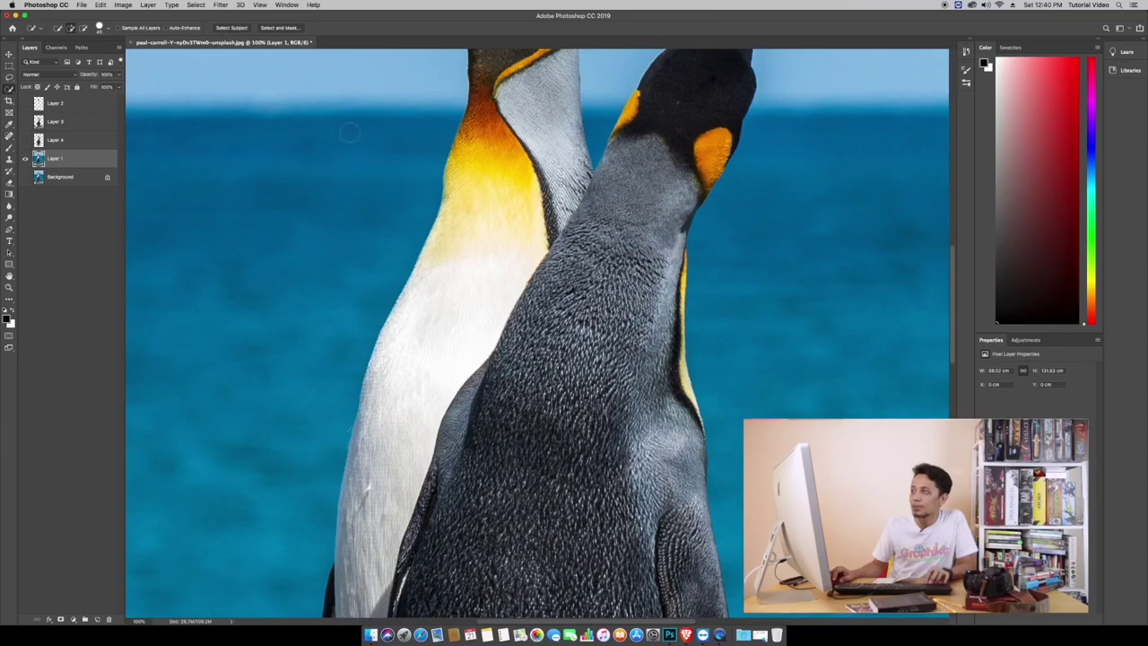
scroll(514, 270, "down", 5)
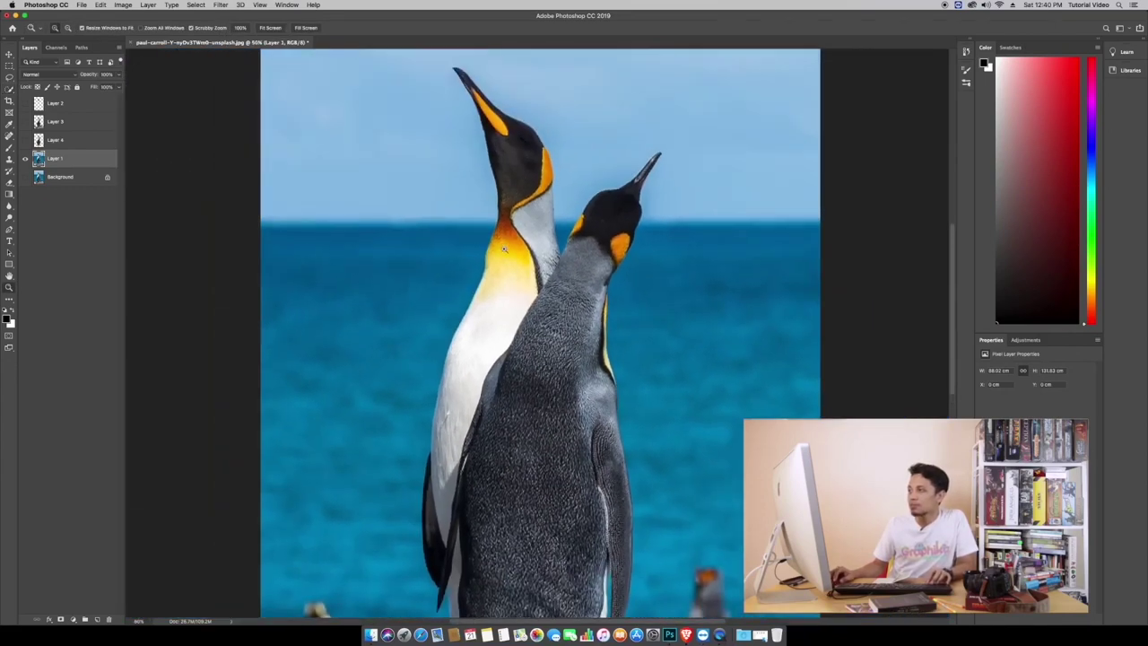
- Paint a Quick Selection over the penguin's lower body
scroll(509, 276, "down", 2)
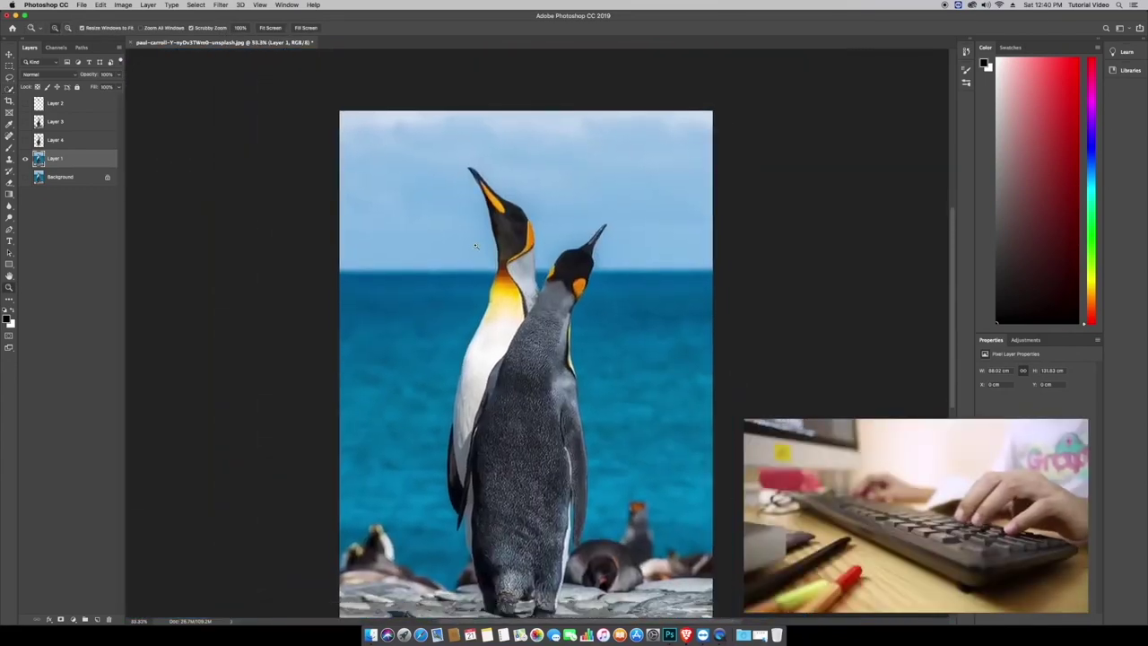
key("w")
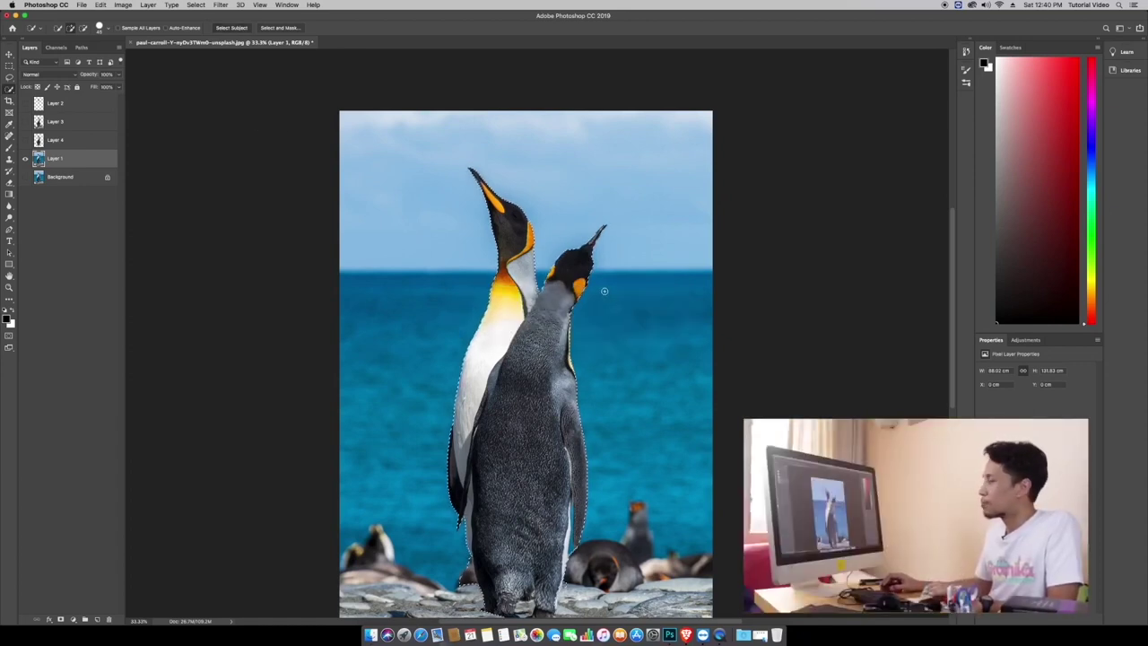
left_click_drag(543, 379, 536, 340)
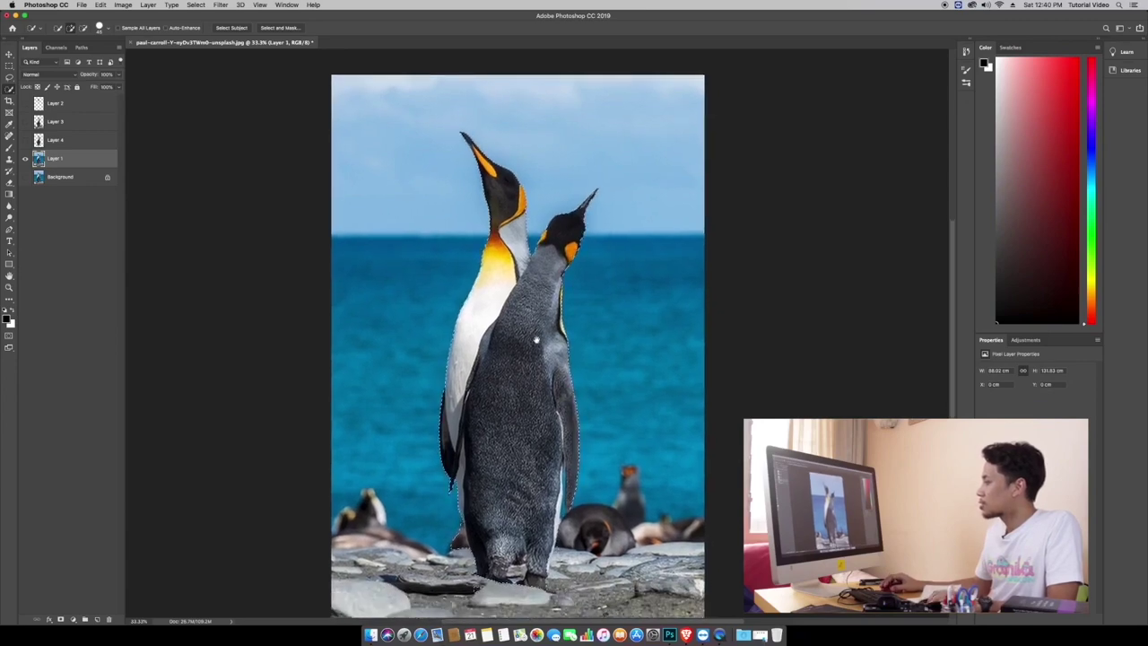
left_click(484, 523)
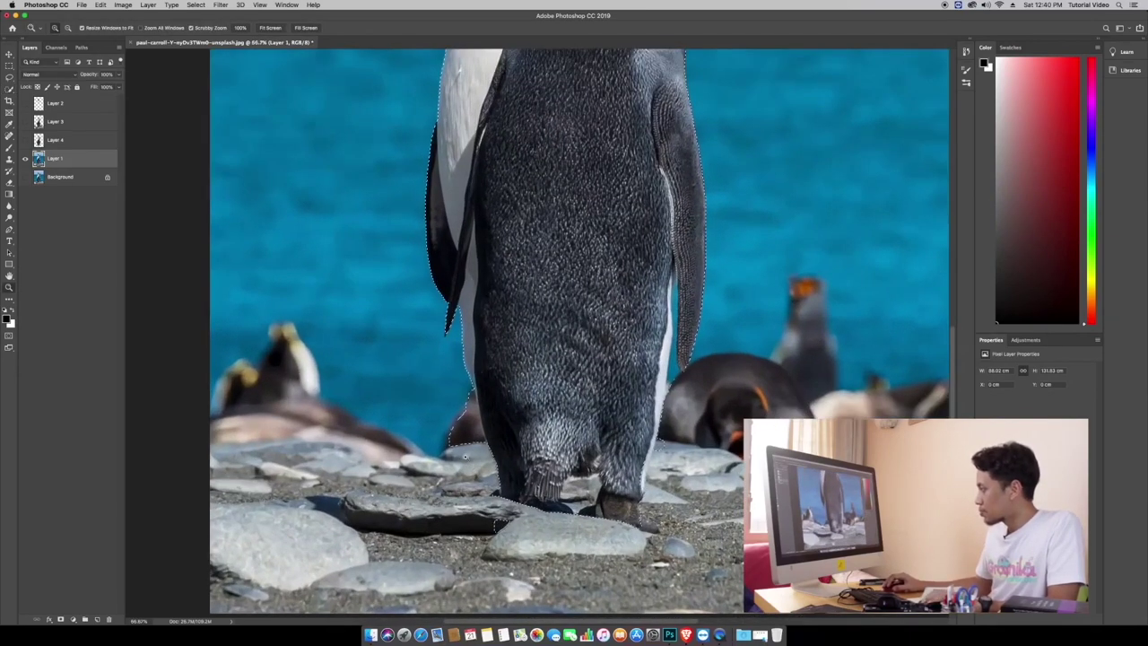
key("w")
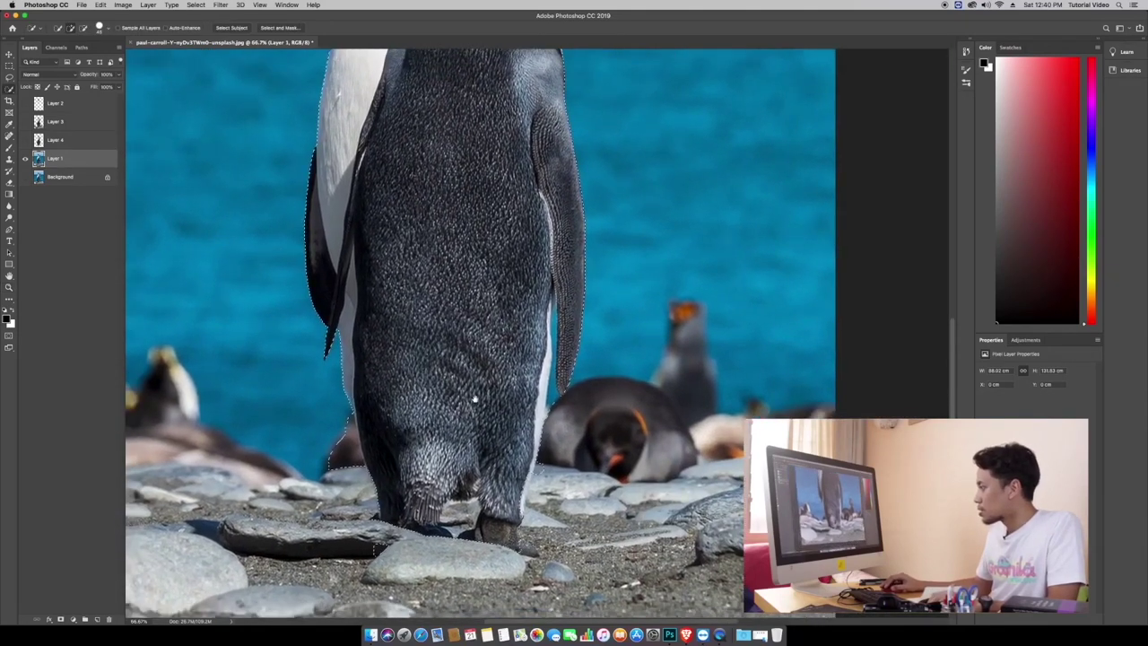
- Magnify and reposition the view on the penguin's legs and feet to check the selection edge
key("z")
left_click(465, 466)
scroll(476, 466, "up", 2)
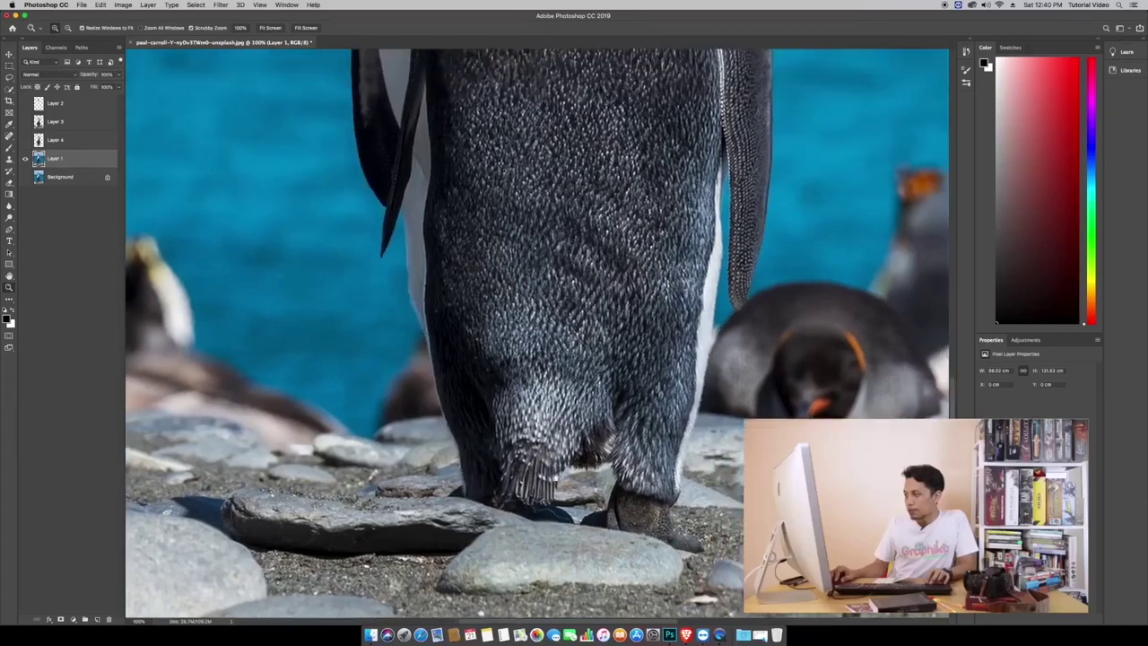
scroll(493, 464, "up", 3)
scroll(518, 464, "up", 5)
key("h")
left_click_drag(544, 341, 452, 395)
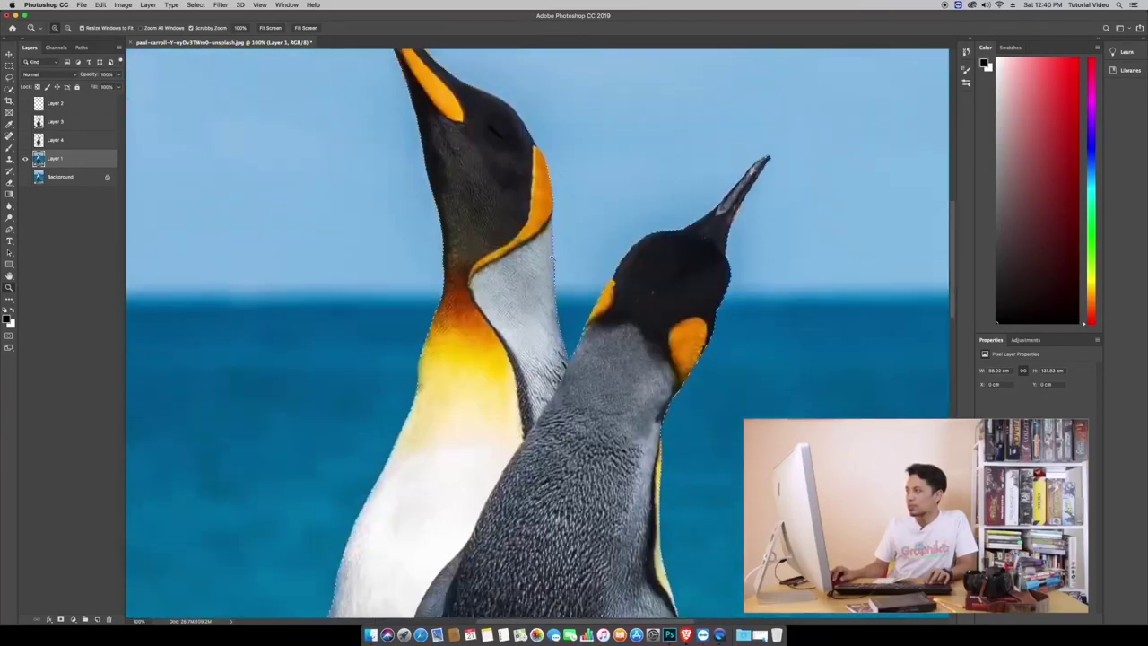
scroll(452, 395, "down", 5)
scroll(476, 359, "down", 2)
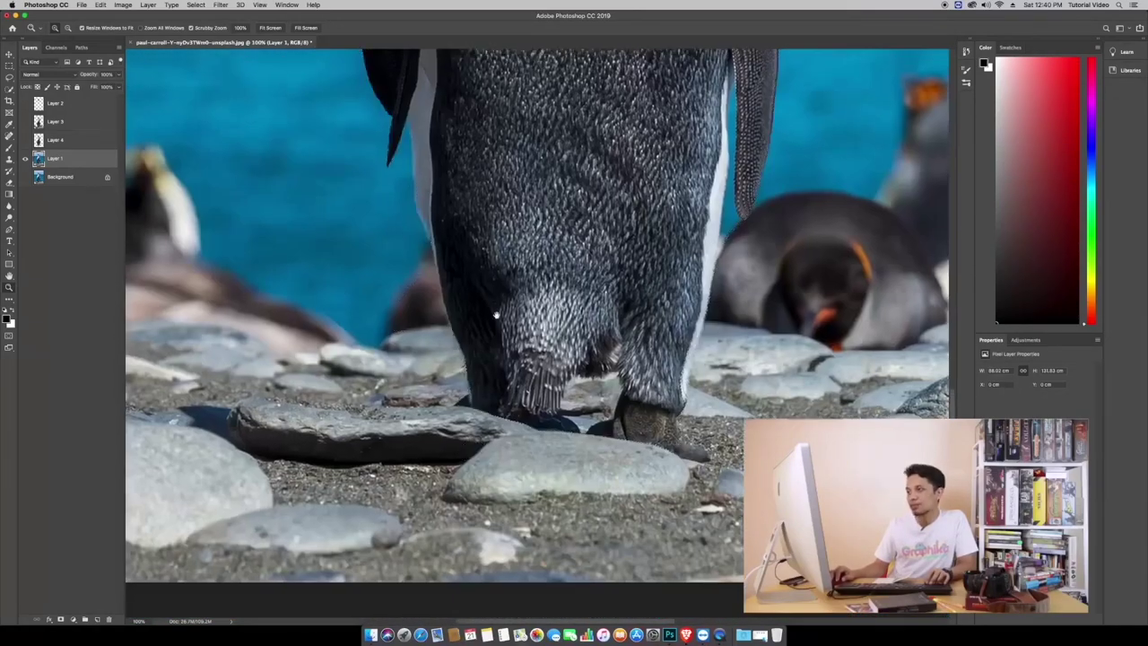
scroll(495, 314, "up", 2)
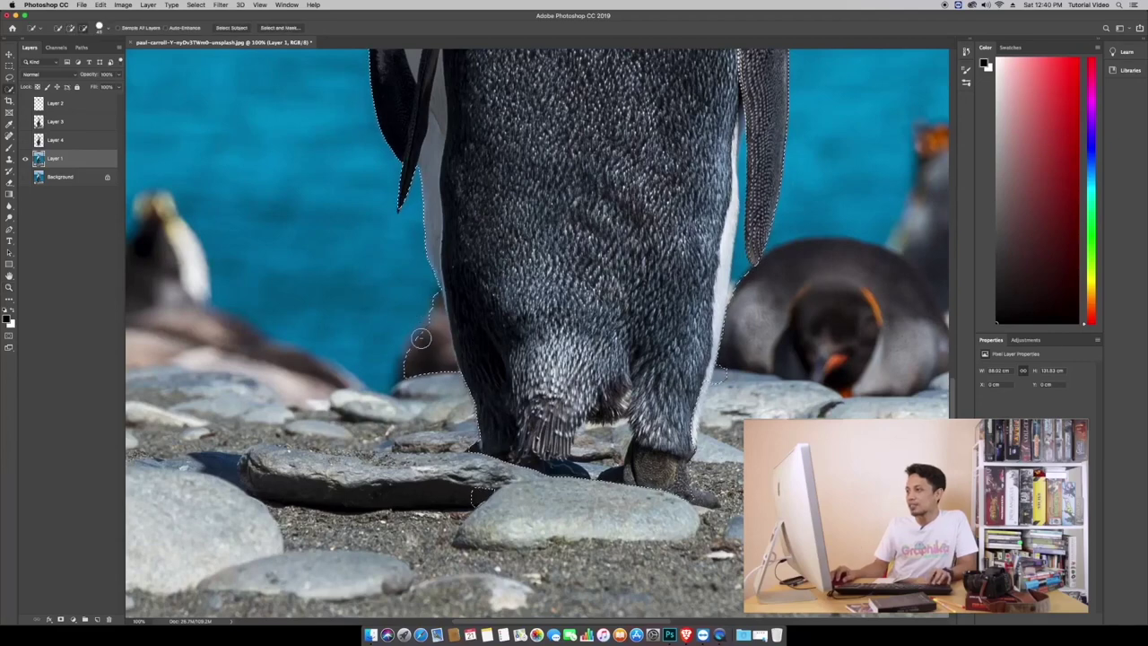
scroll(412, 310, "up", 3)
key("z")
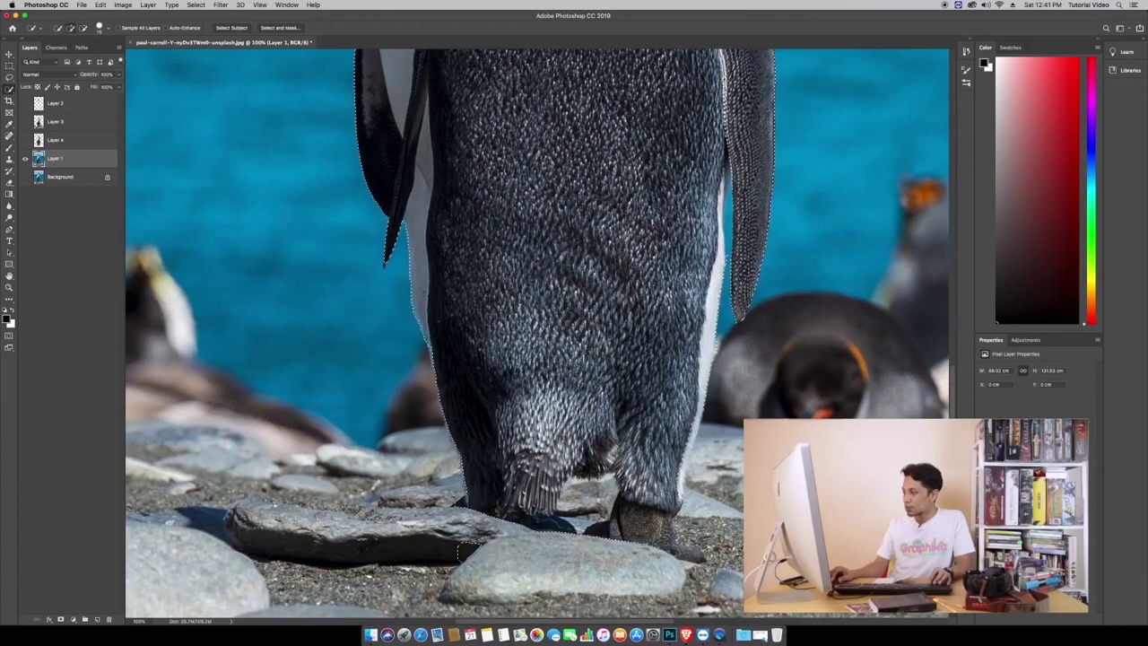
key("z")
left_click(704, 409)
left_click_drag(631, 463, 457, 489)
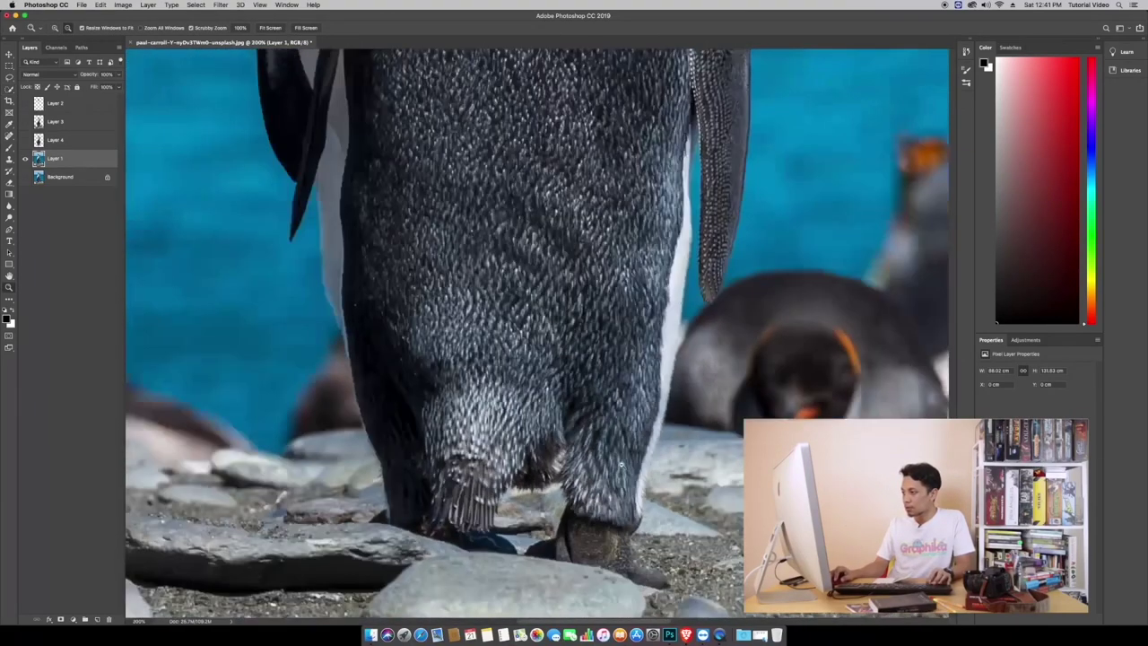
key("w")
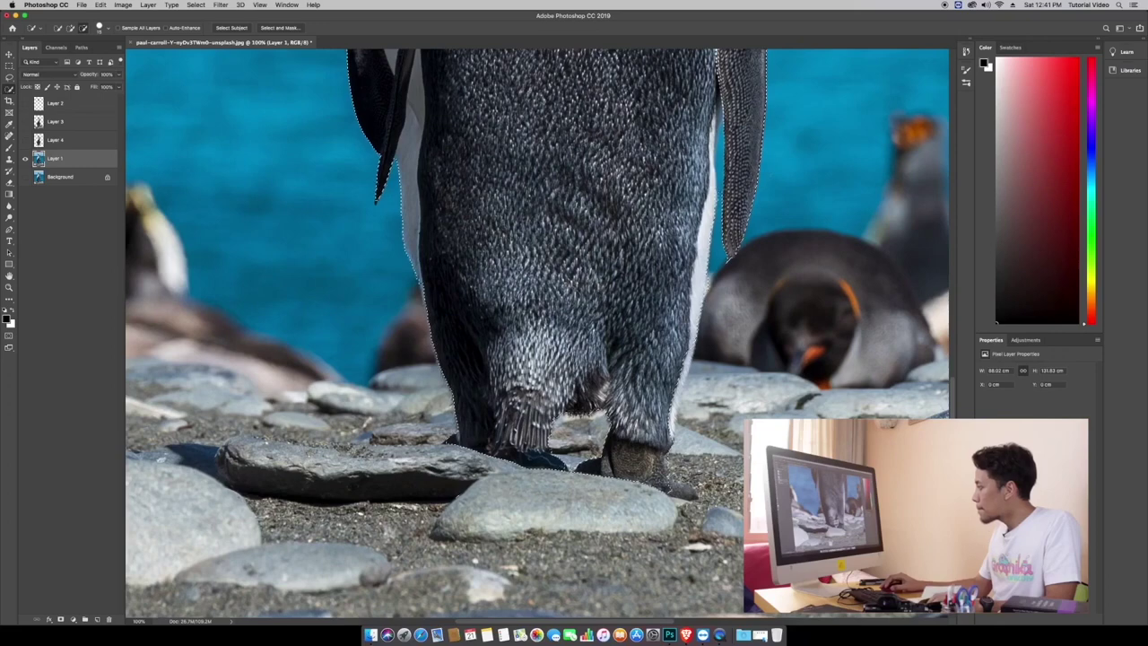
scroll(587, 485, "right", 4)
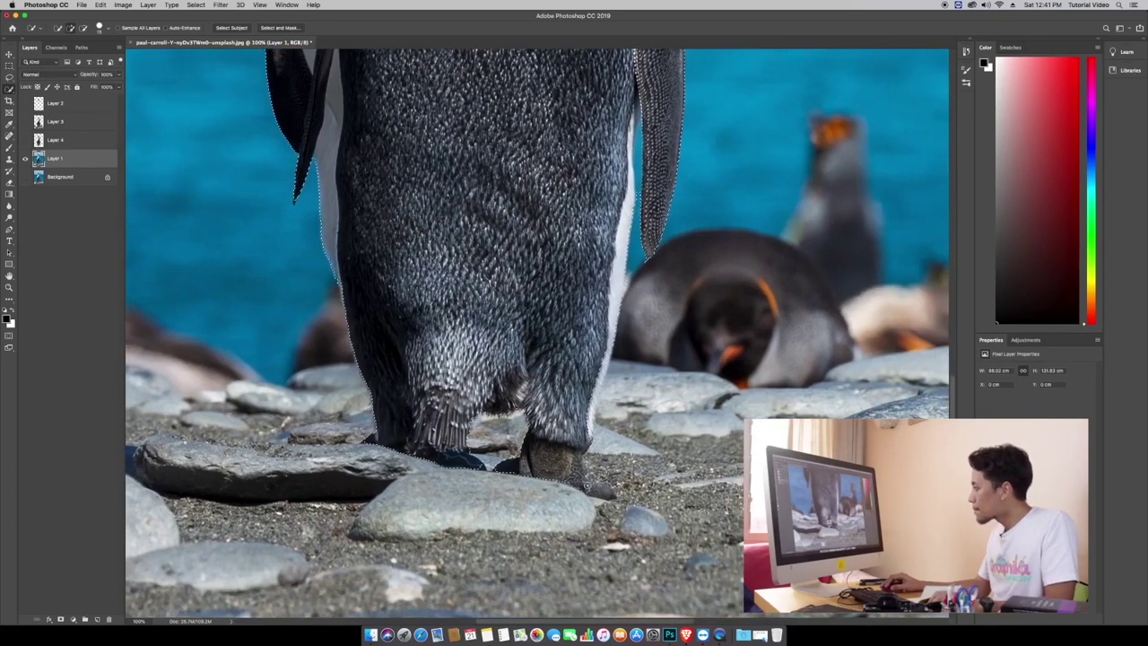
key("z")
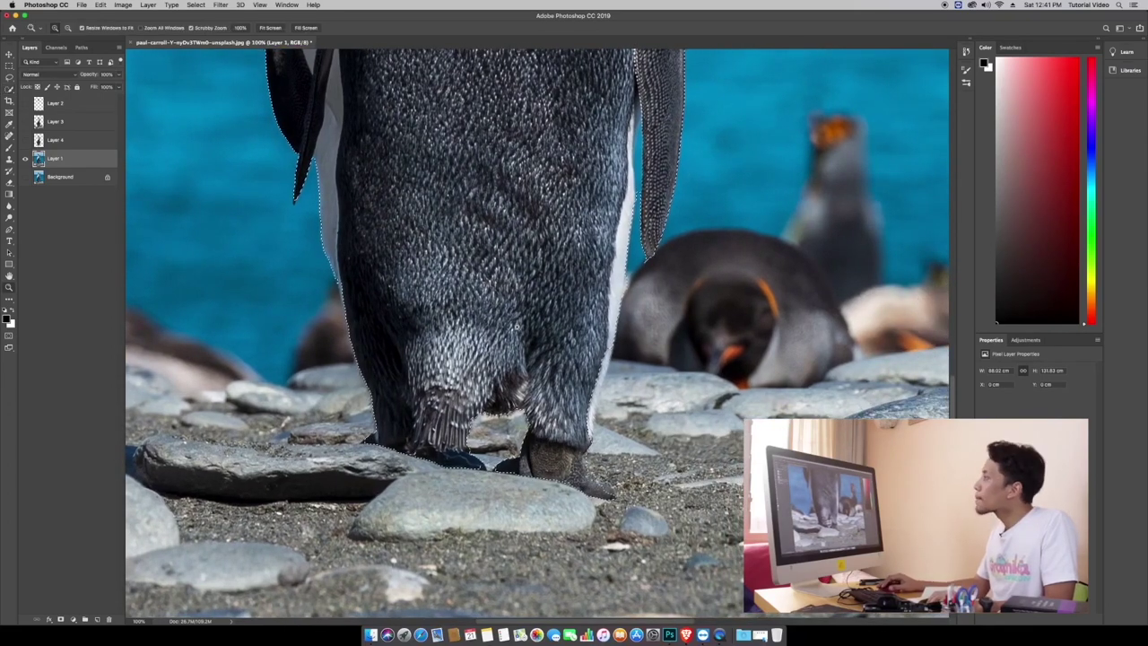
scroll(485, 340, "down", 3, "alt")
- Copy the selected penguins from Layer 1 and paste them as a new Layer 5
key("v")
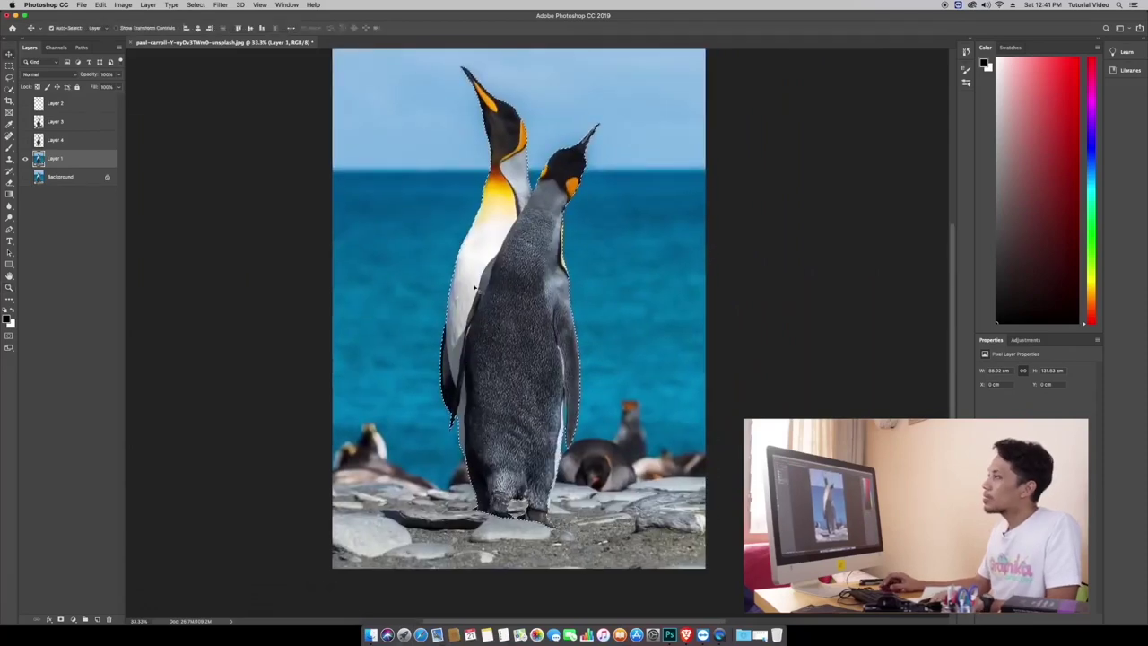
key("ctrl+c")
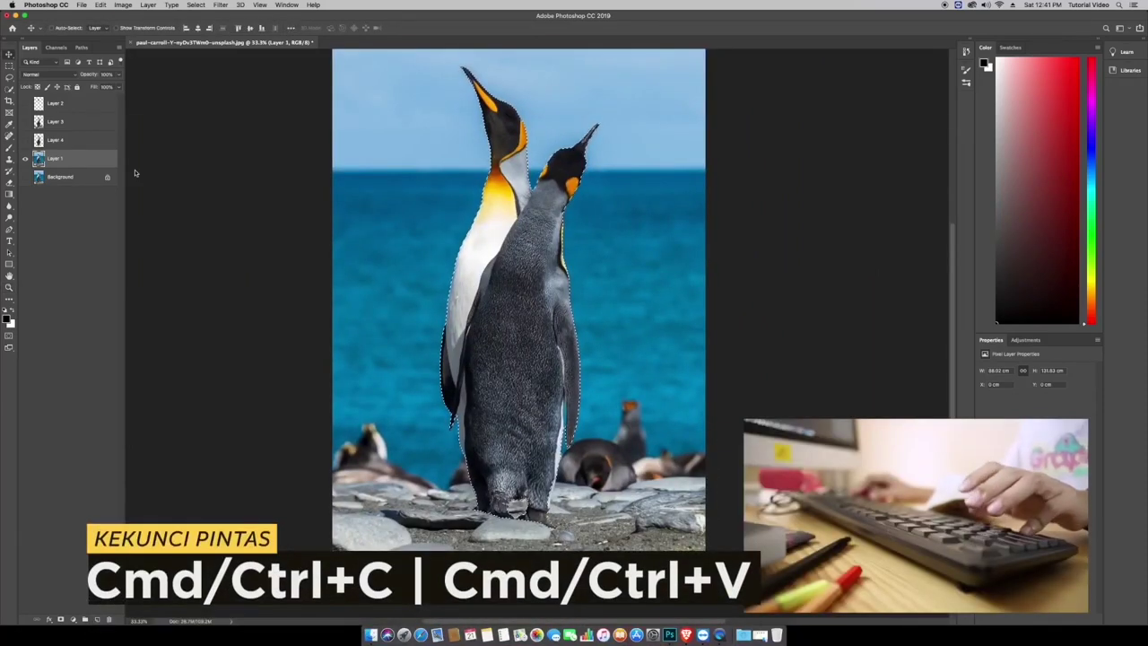
key("ctrl+v")
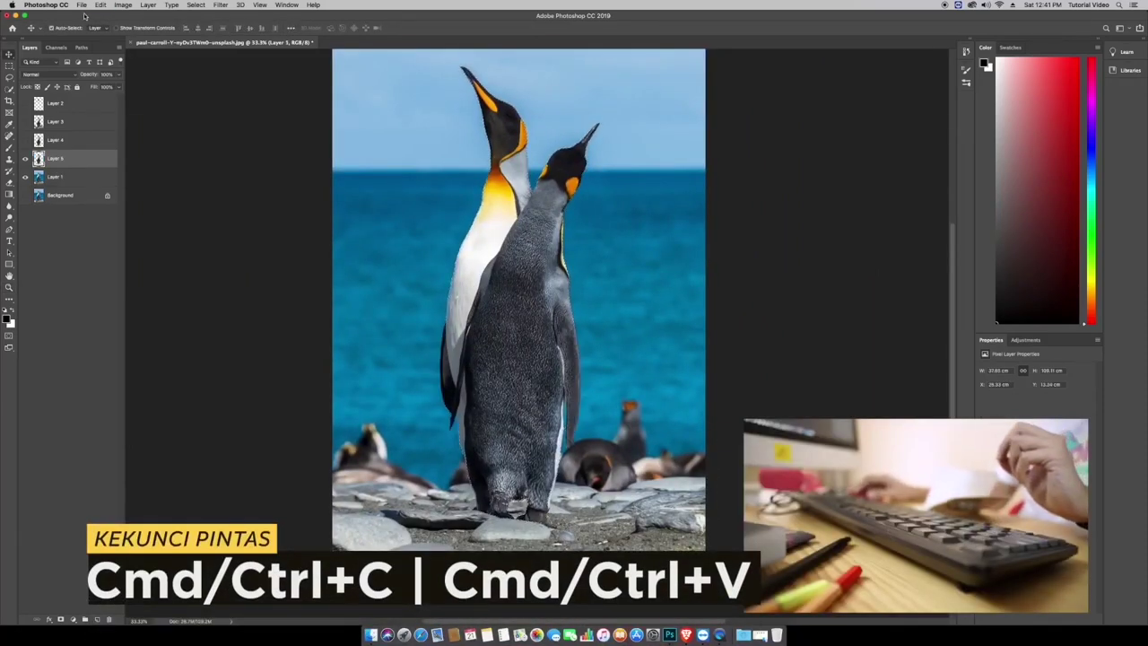
left_click(80, 5)
mouse_move(101, 50)
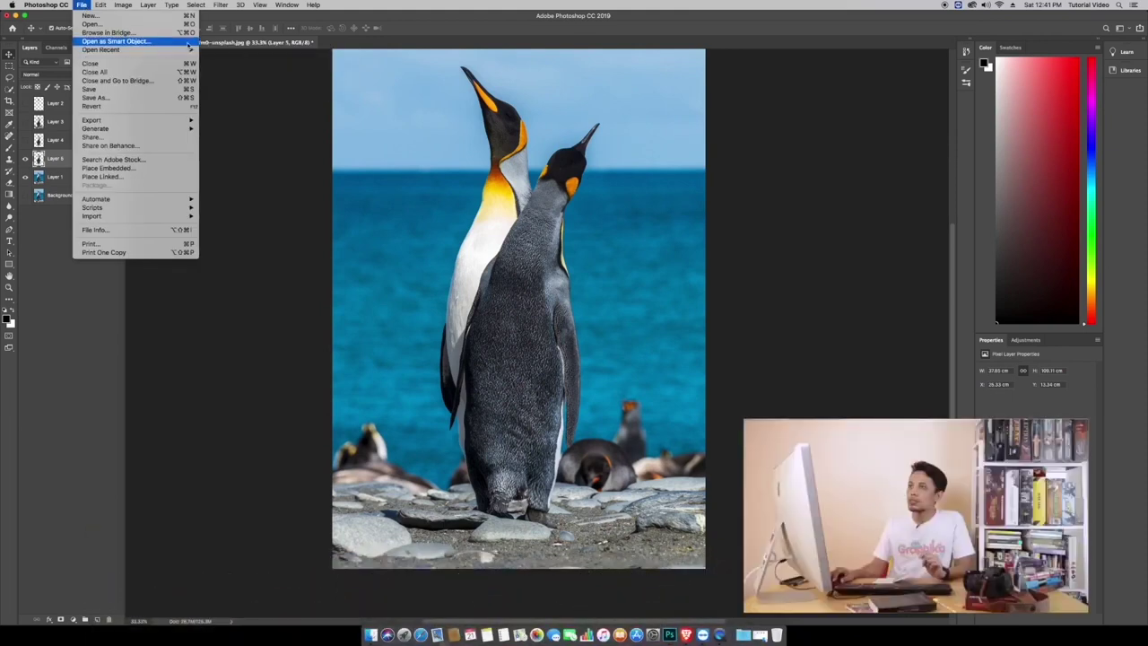
- Open the grey building facade jpg from the Desktop, then return to the penguin document
left_click(140, 25)
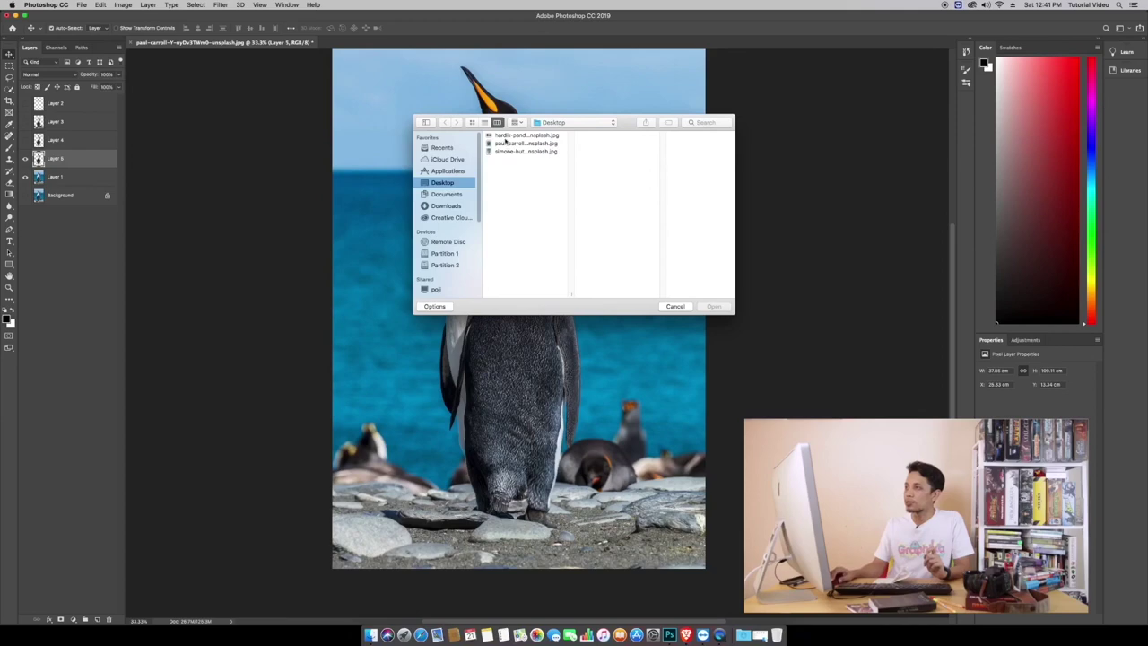
left_click(505, 136)
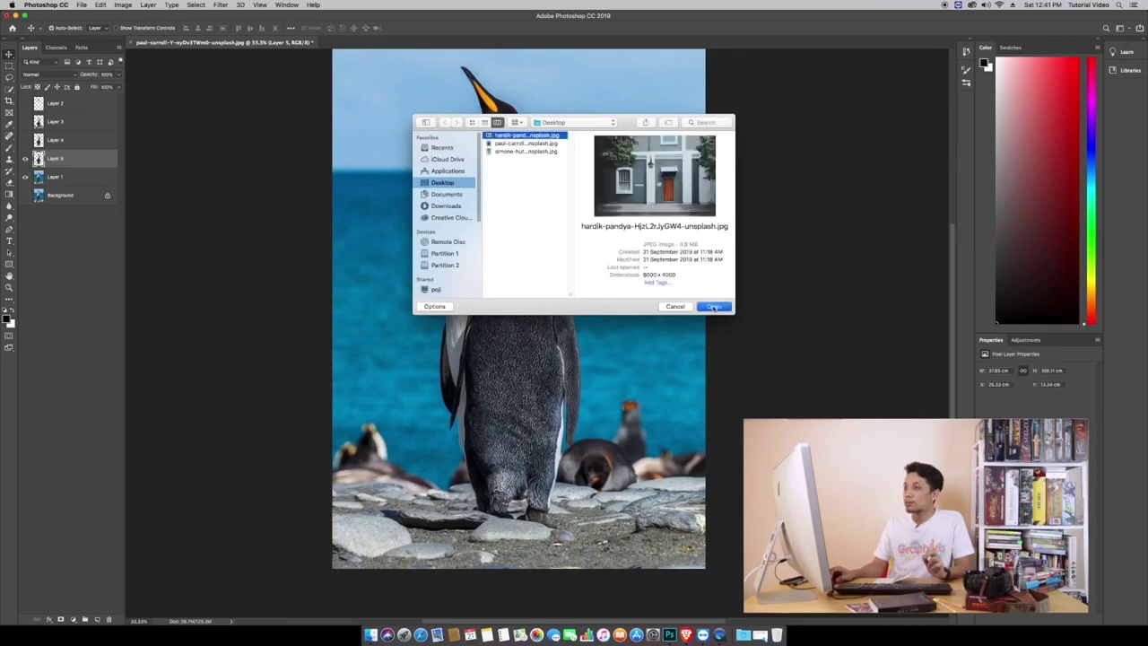
key("Return")
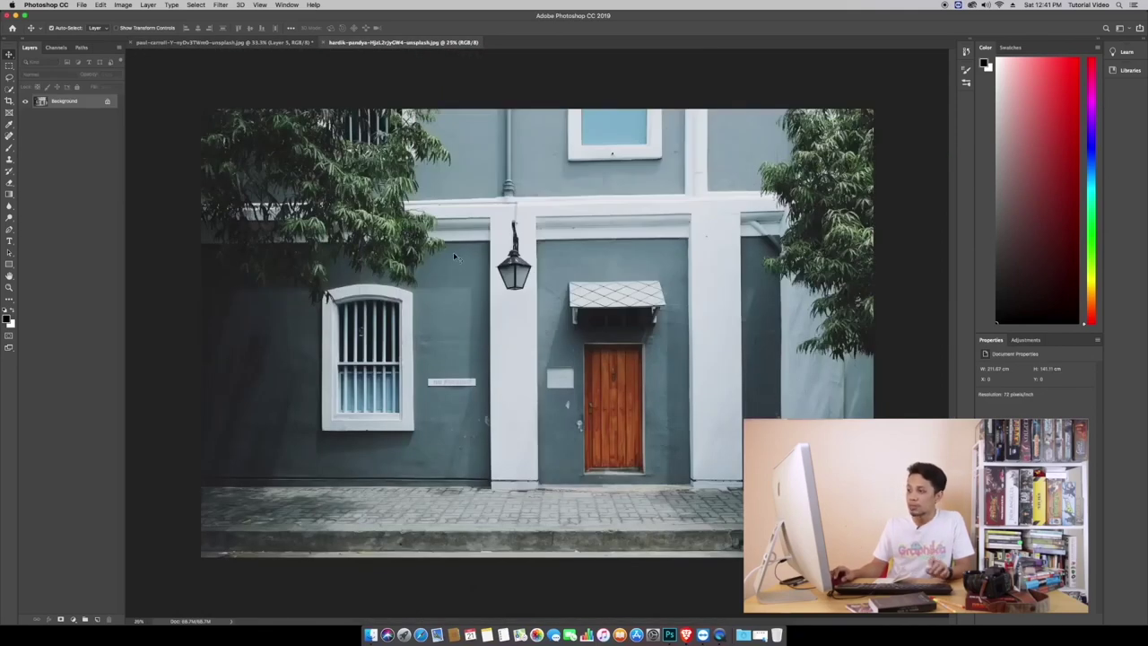
key("z")
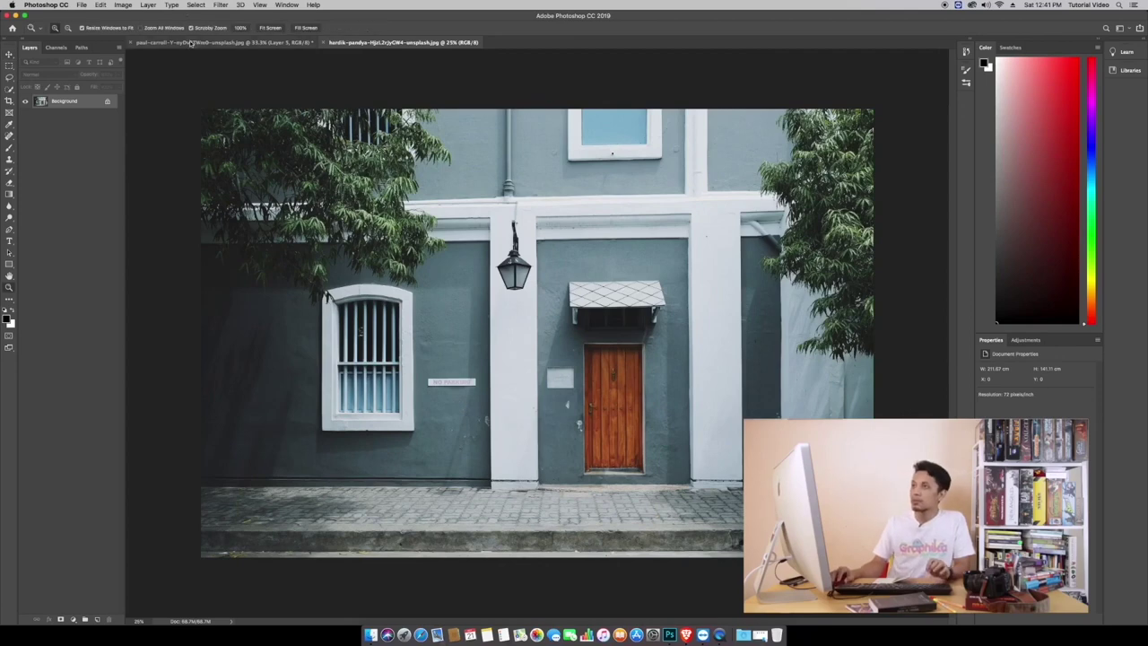
left_click(190, 42)
- Drag the penguin Layer 5 into the building photo and shift it left across the facade
key("v")
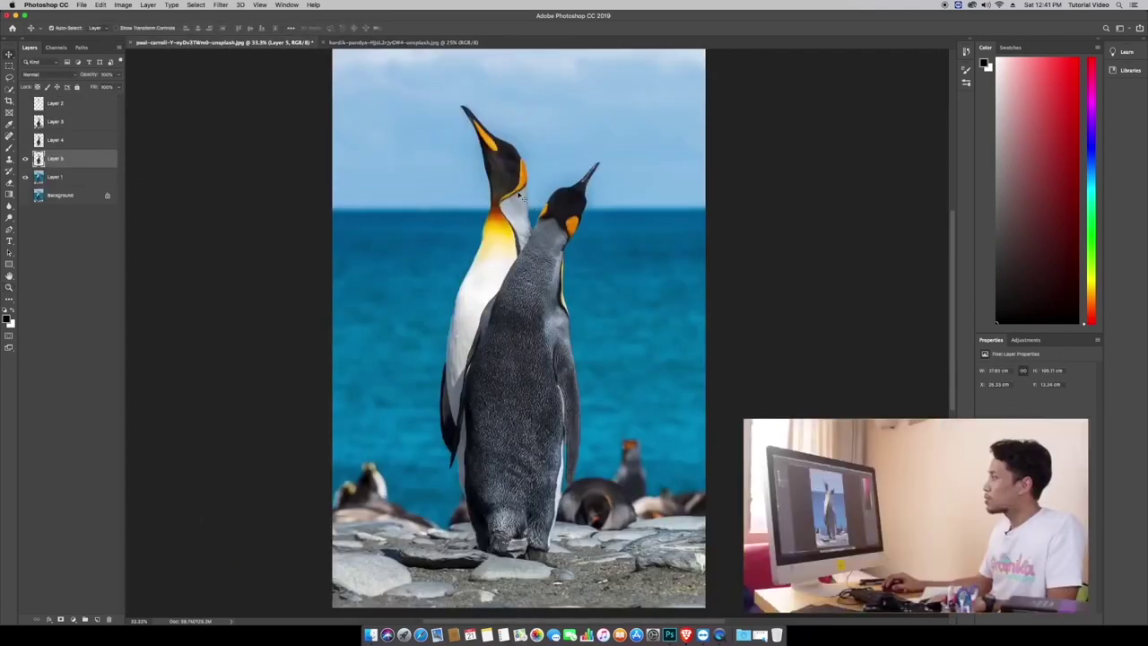
left_click_drag(504, 176, 450, 443)
left_click_drag(556, 368, 476, 368)
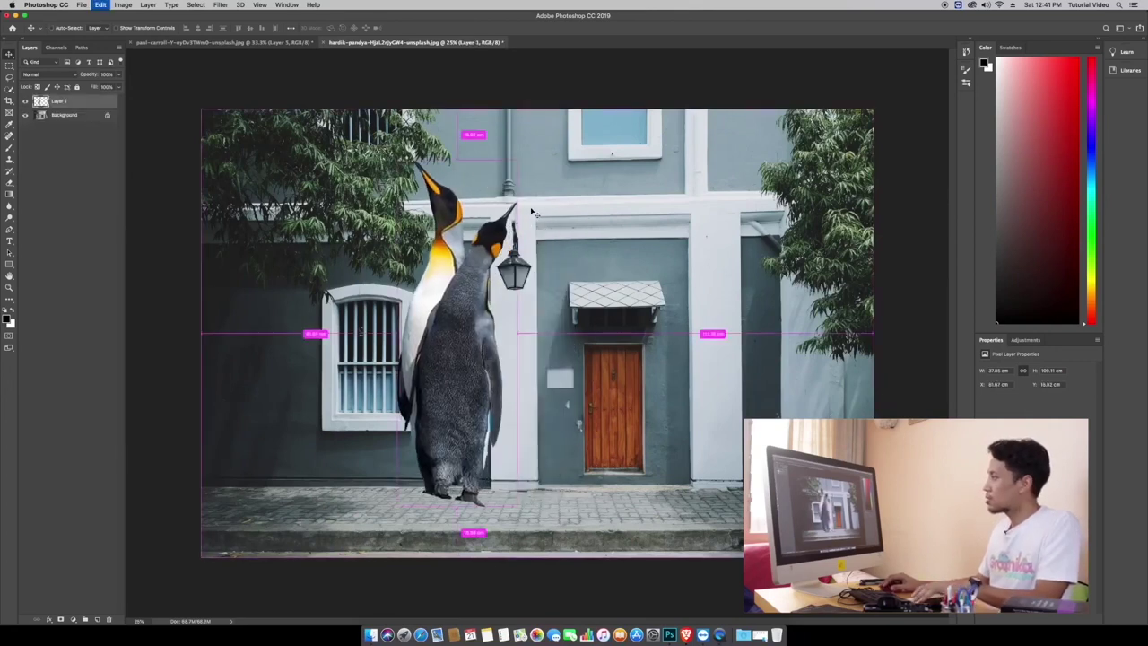
- Scale the penguins down small and place them beside the No Parking sign
key("ctrl+t")
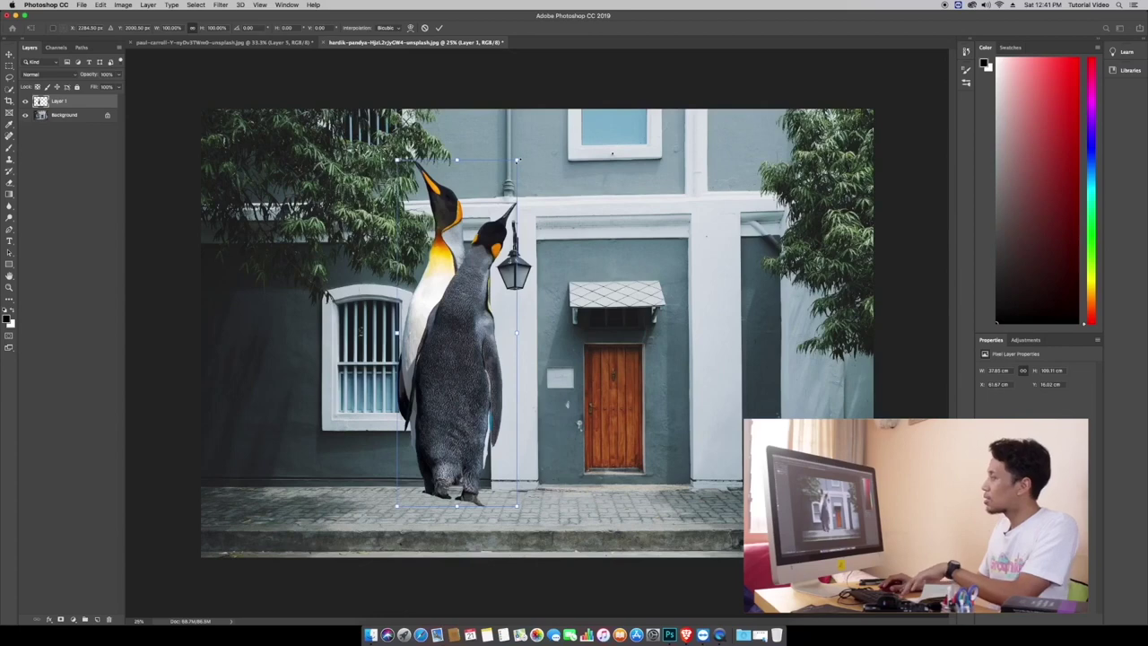
mouse_move(518, 161)
left_mouse_down()
mouse_move(437, 393)
mouse_move(459, 327)
mouse_move(454, 338)
left_mouse_up()
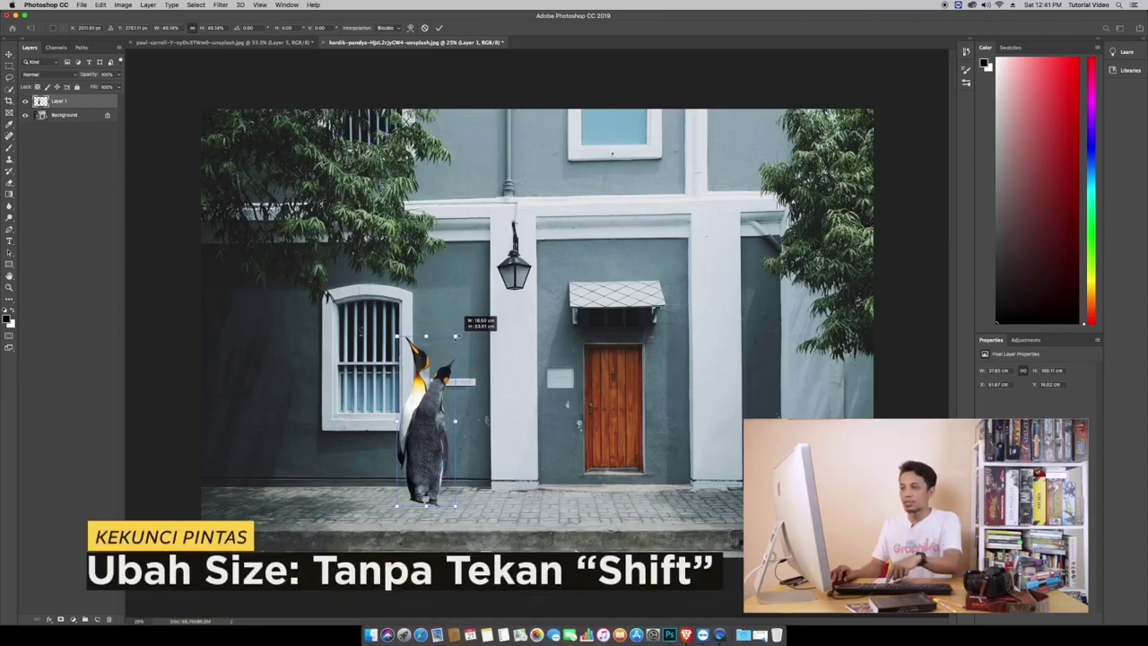
mouse_move(456, 336)
left_mouse_down()
mouse_move(530, 328)
mouse_move(483, 330)
mouse_move(510, 289)
mouse_move(447, 387)
mouse_move(474, 356)
left_mouse_up()
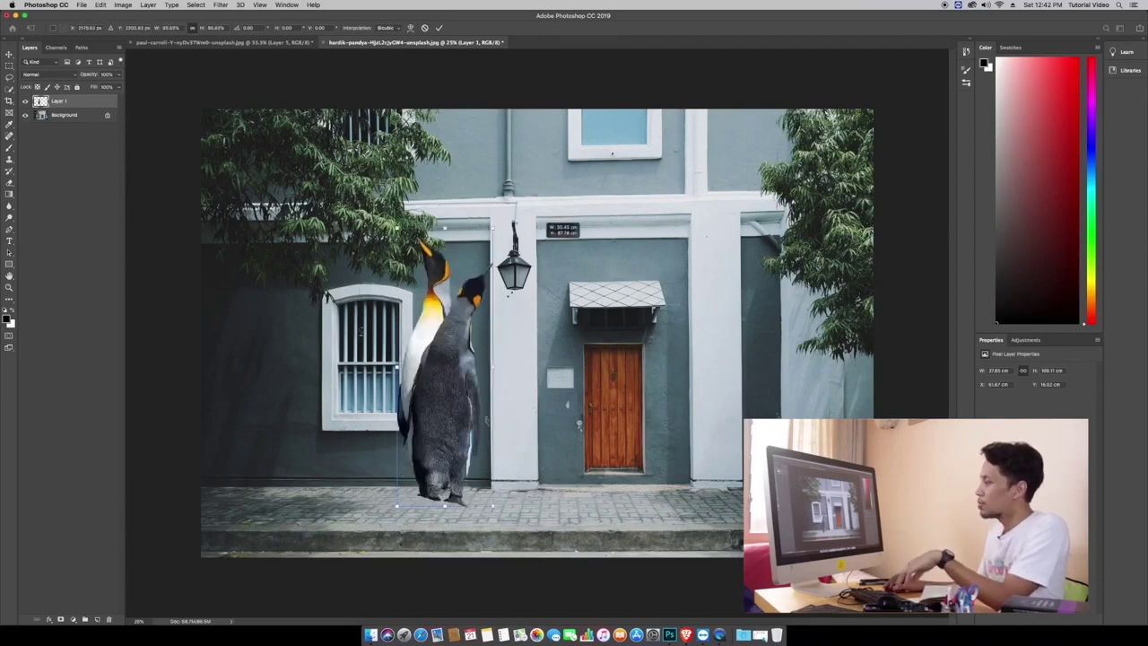
mouse_move(498, 324)
left_mouse_down()
mouse_move(405, 389)
mouse_move(564, 212)
mouse_move(475, 377)
left_mouse_up()
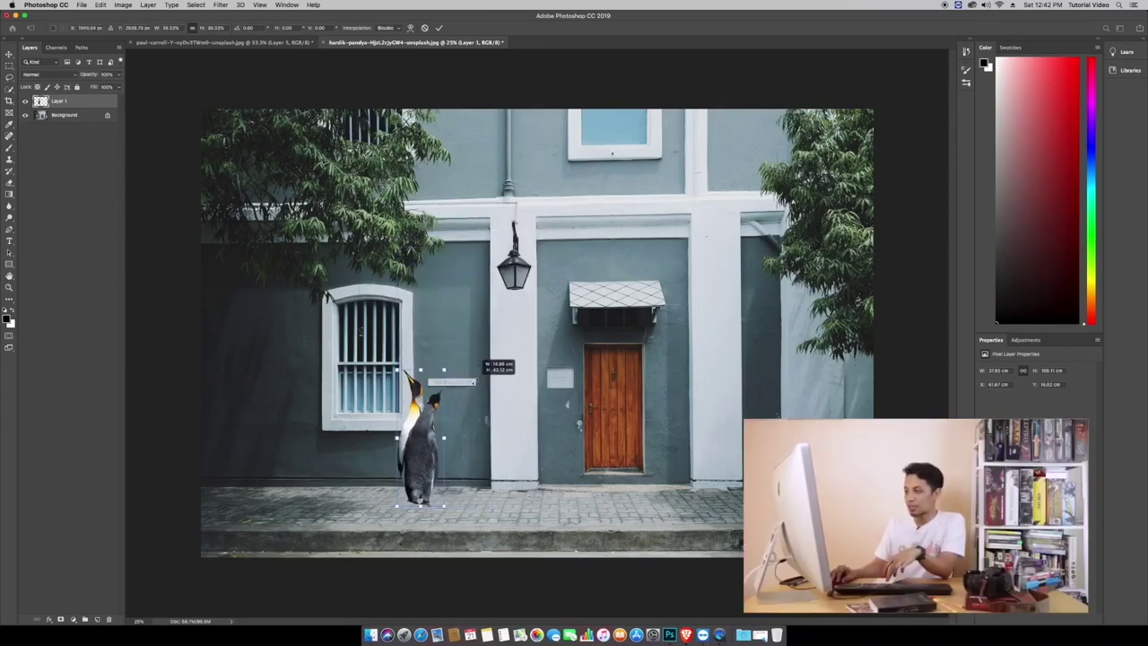
key("Return")
left_click_drag(437, 398, 466, 398)
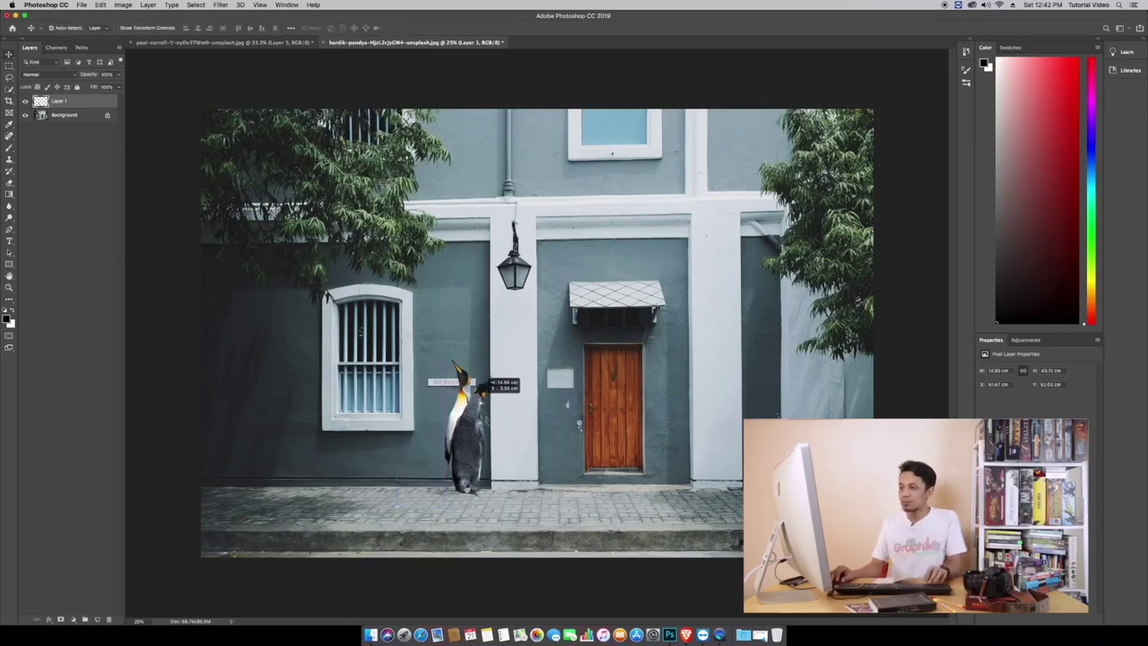
key("z")
left_click(467, 397)
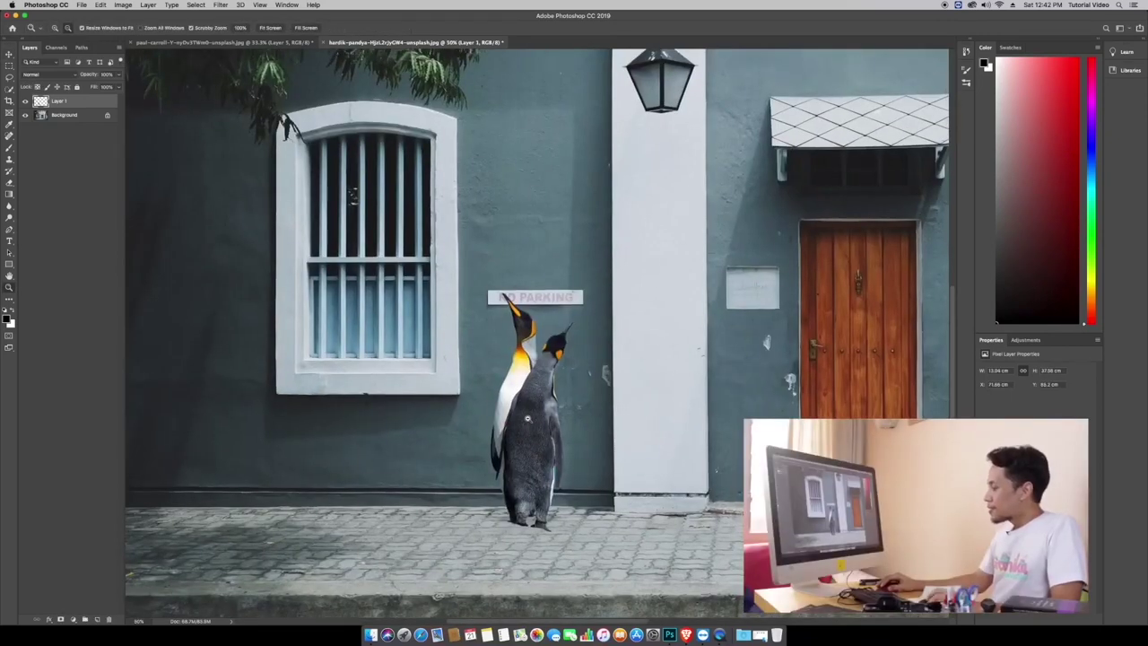
left_click(527, 414, "alt")
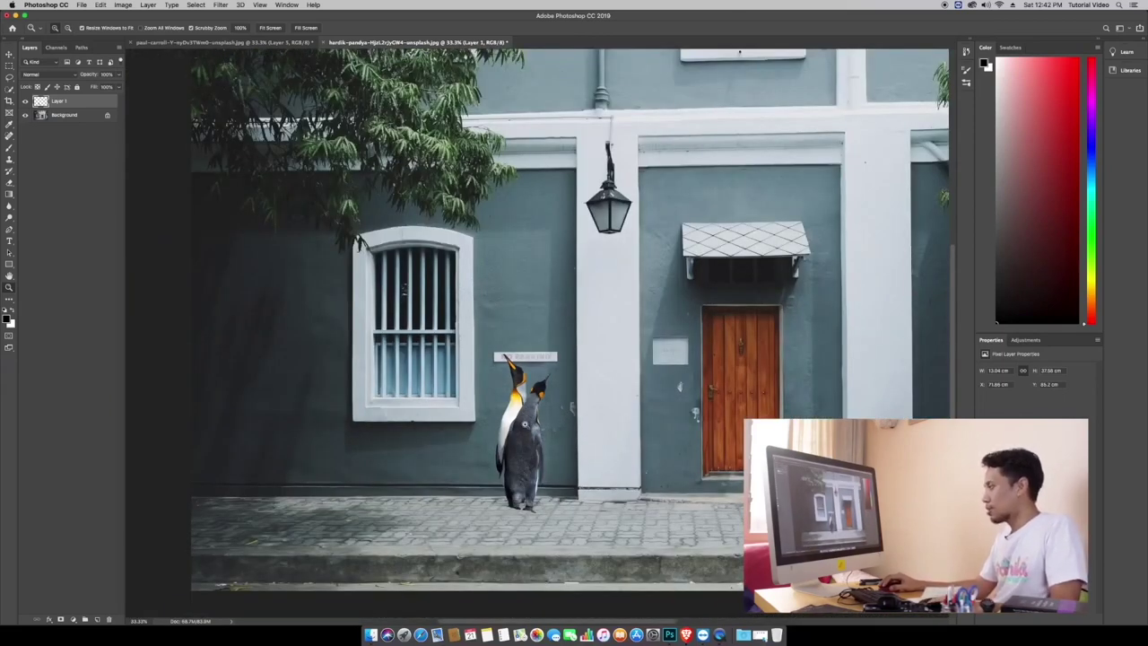
left_click(523, 423, "alt")
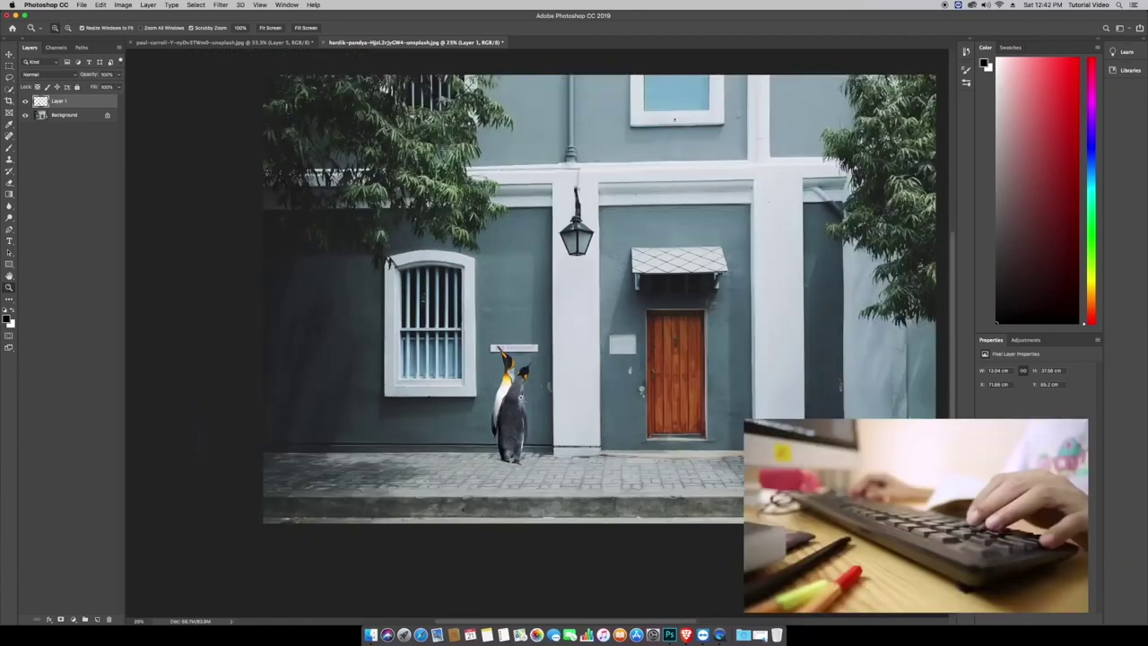
left_click_drag(505, 418, 291, 100)
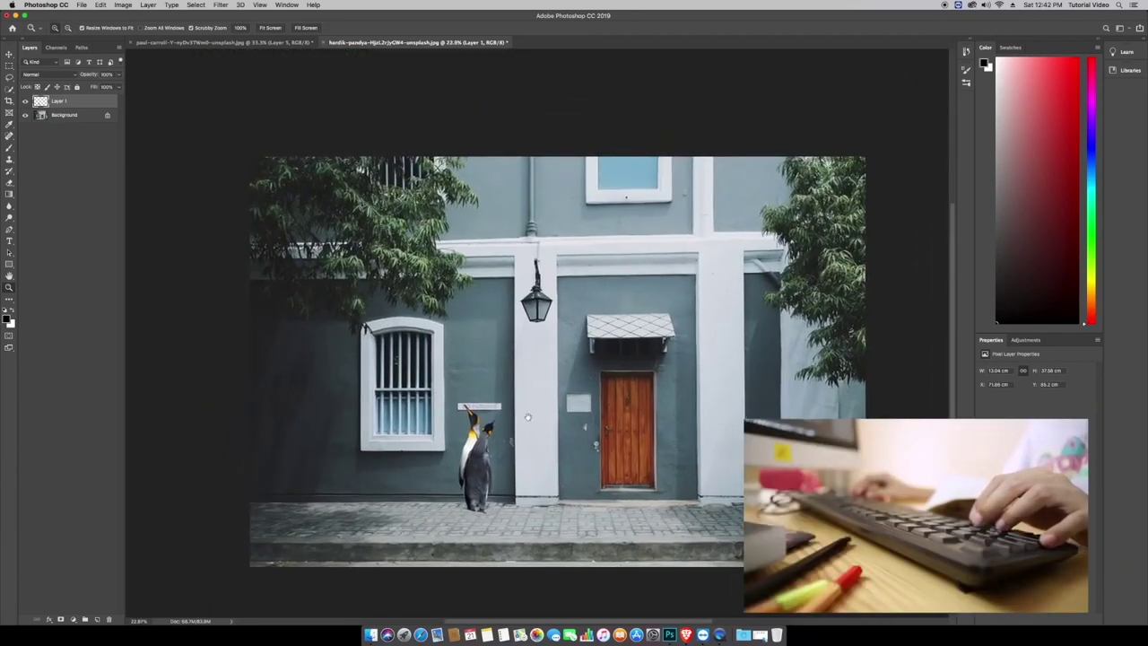